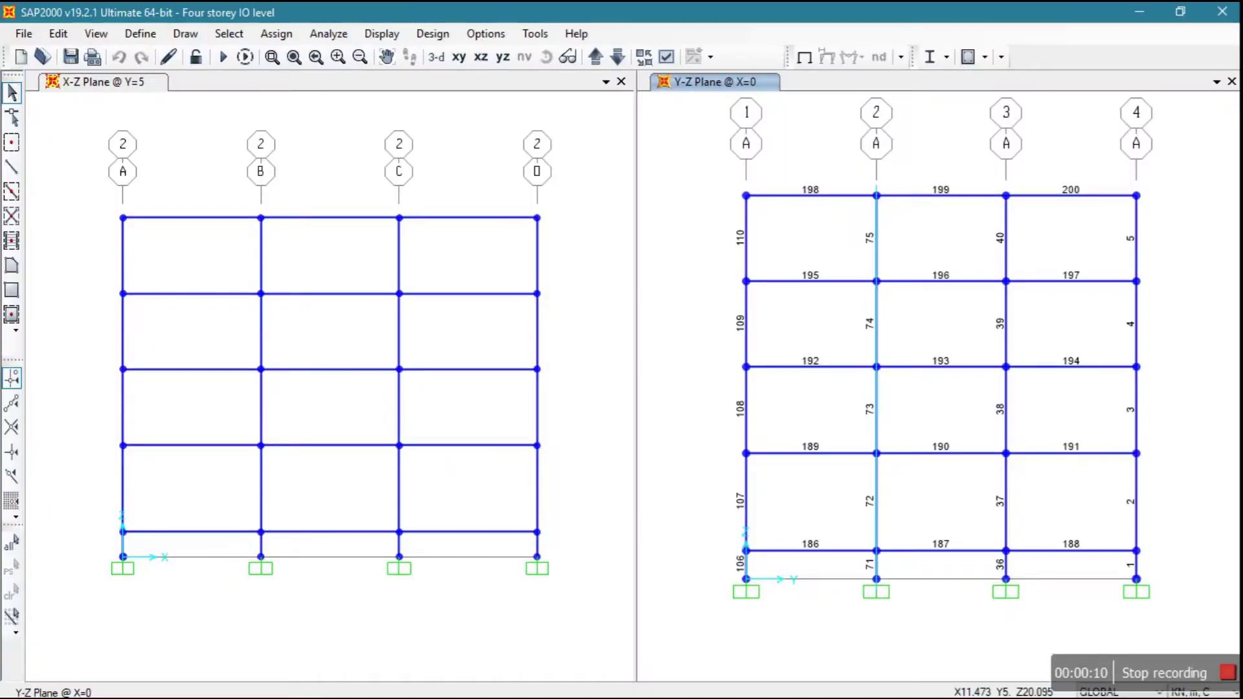
Bring up the Sap v19 folder in File Explorer, showing the four-storey model files.
mouse_move(410, 676)
click(470, 683)
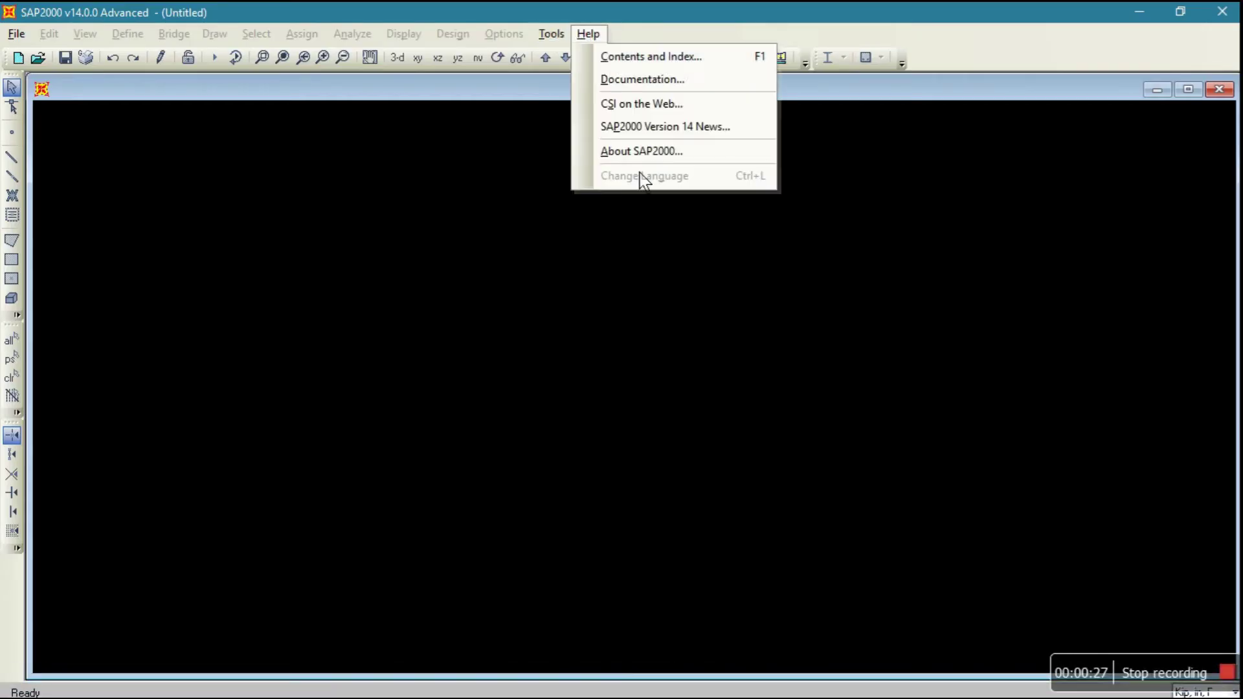
Check the program version information in About SAP2000, confirming version 19.2.1.
click(639, 154)
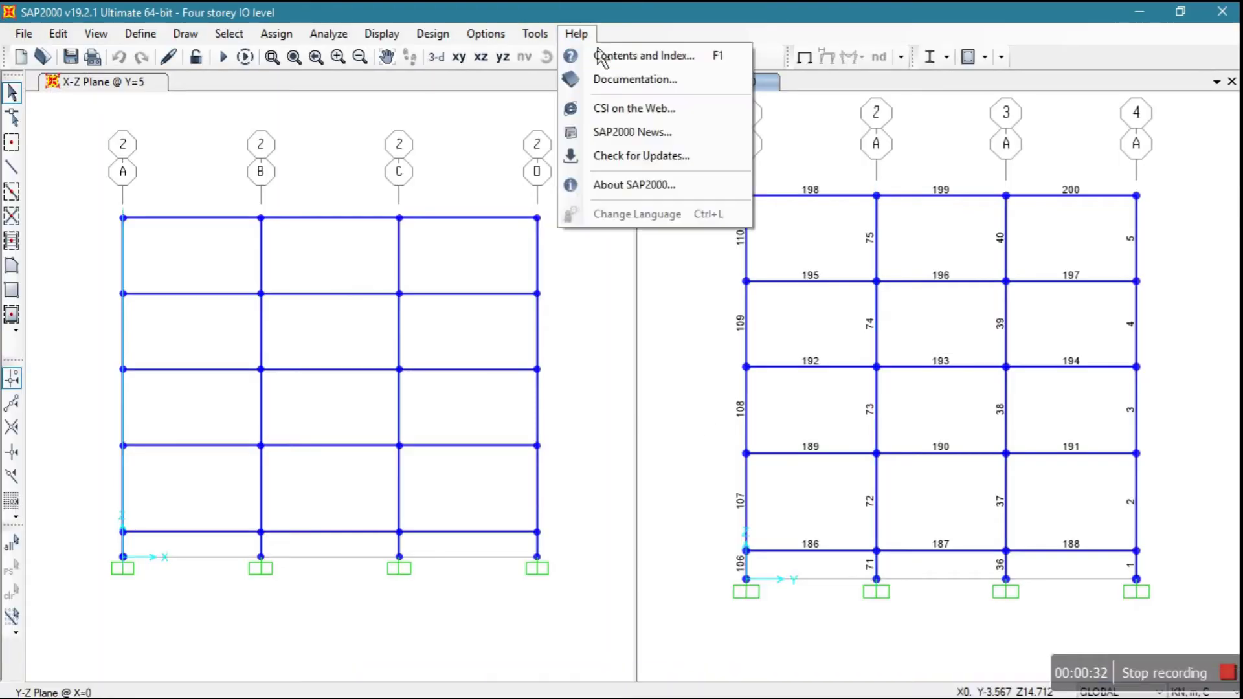
click(647, 186)
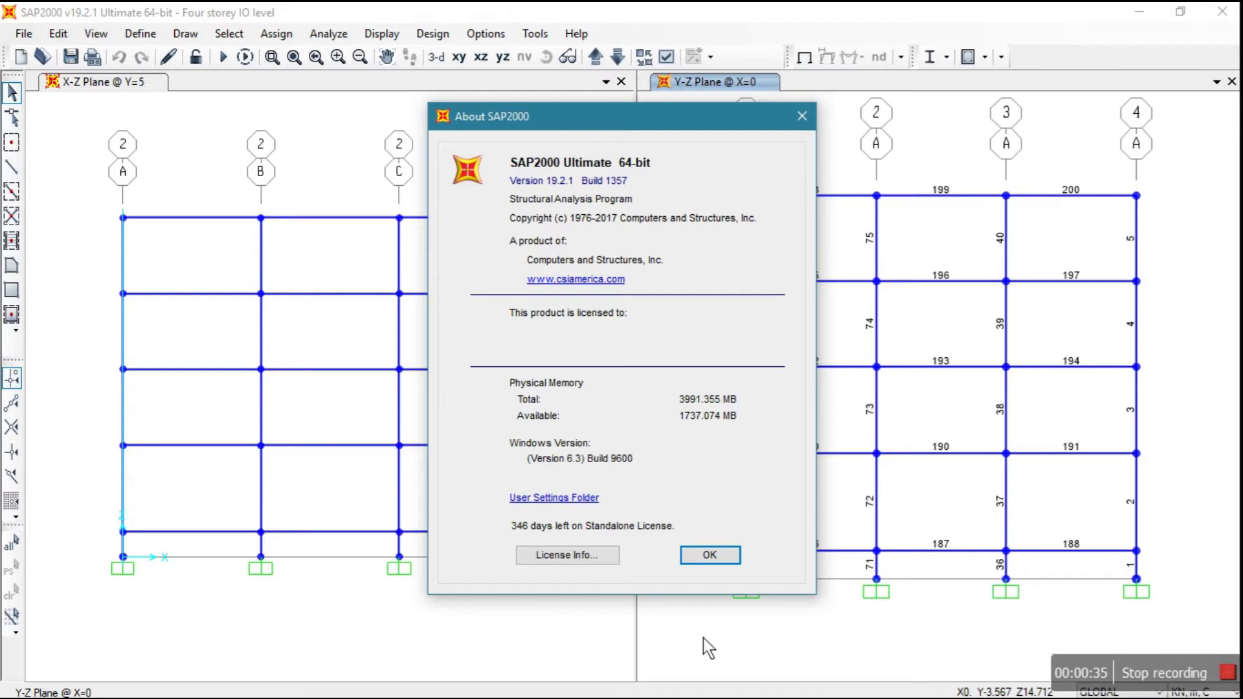
click(699, 558)
Reopen Four storey IO level.sdb from the Sap v19 folder, discarding unsaved changes.
click(23, 33)
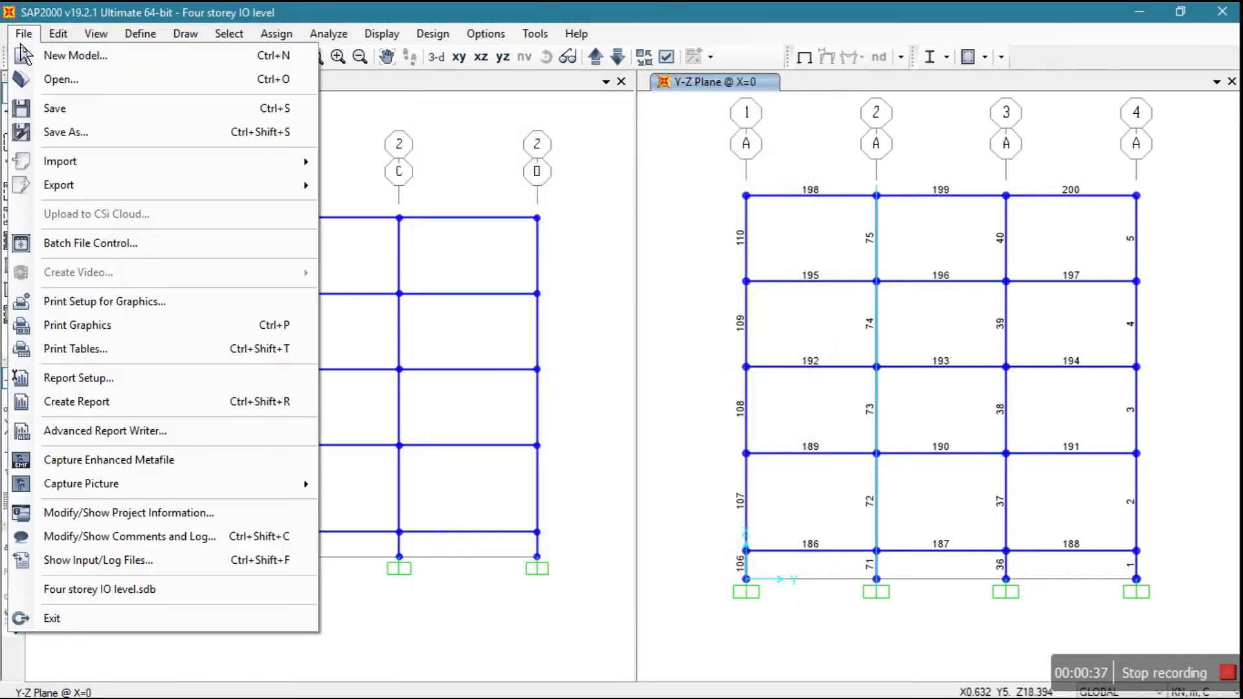
click(65, 79)
click(641, 428)
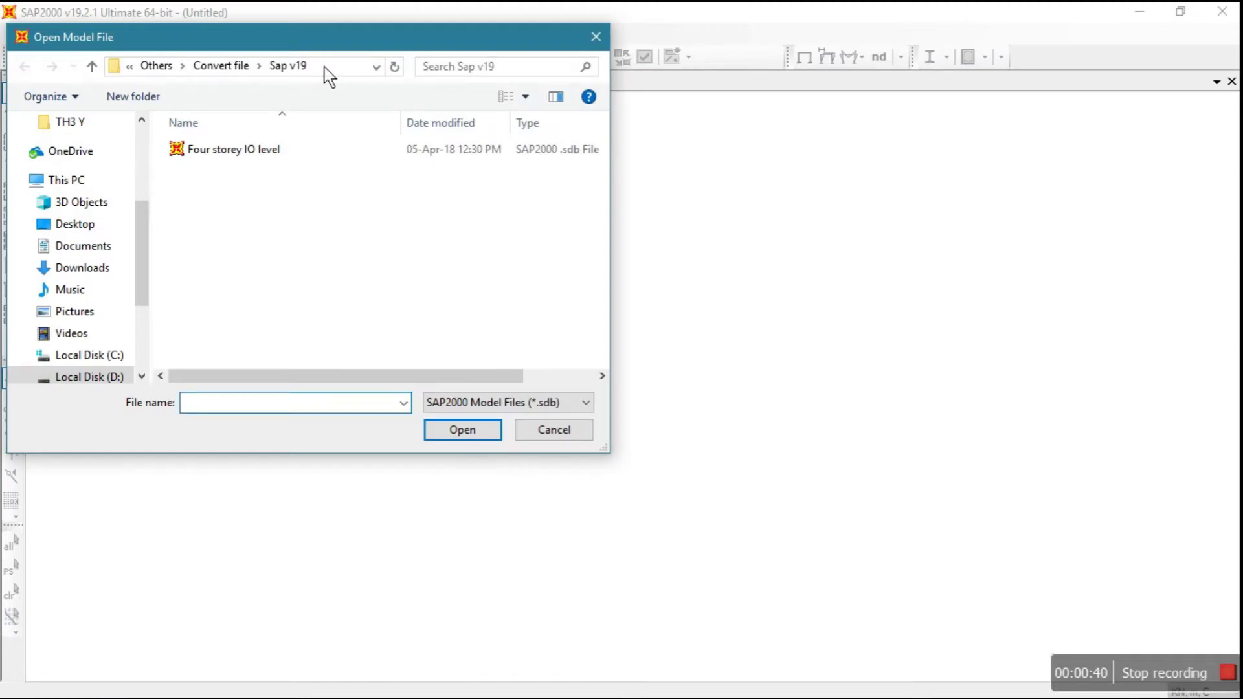
click(223, 152)
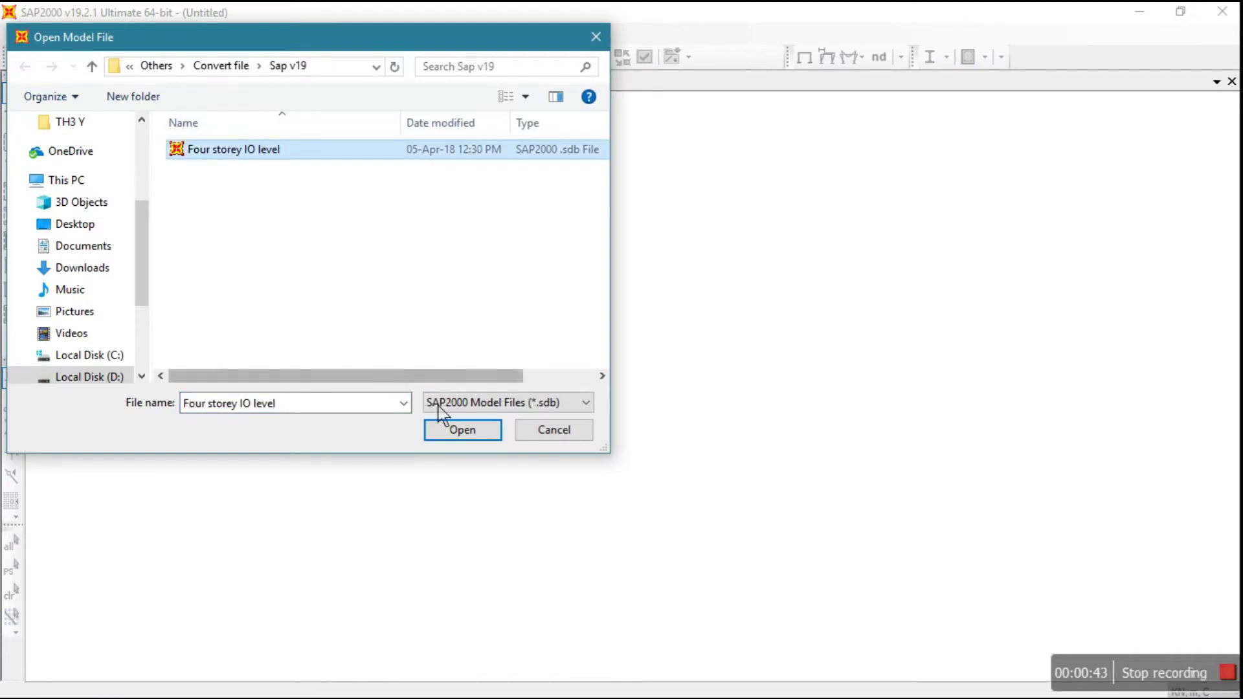
click(453, 428)
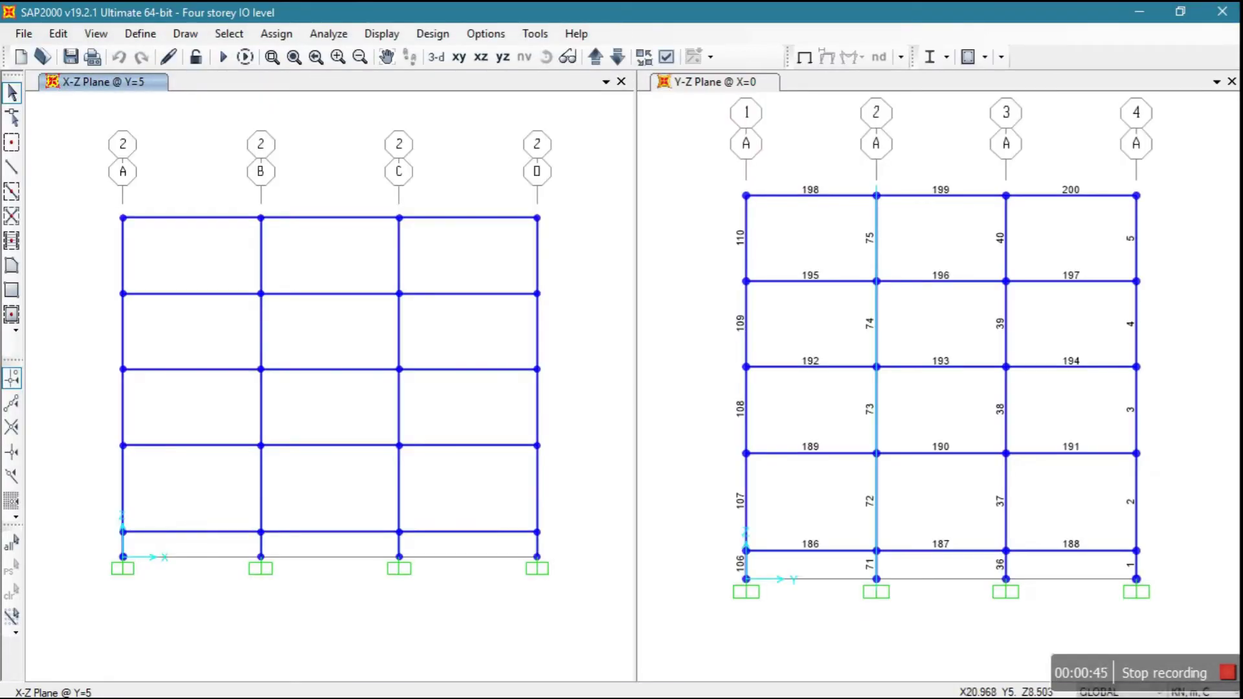
click(693, 681)
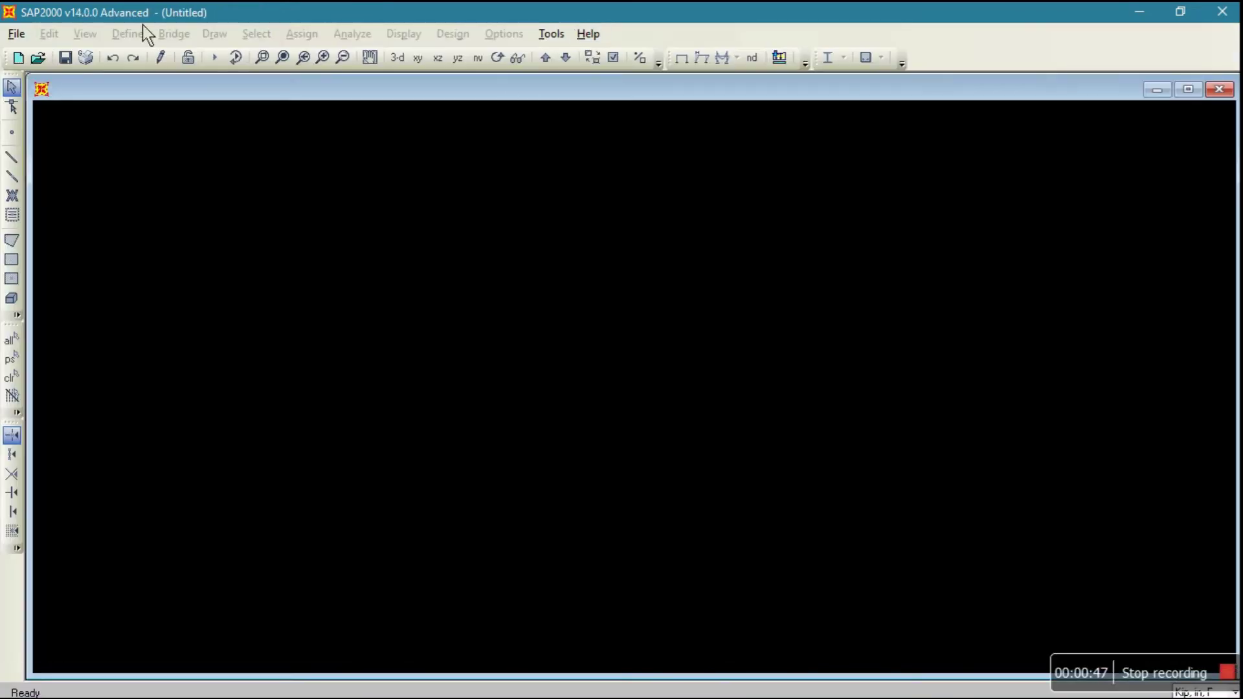
click(17, 34)
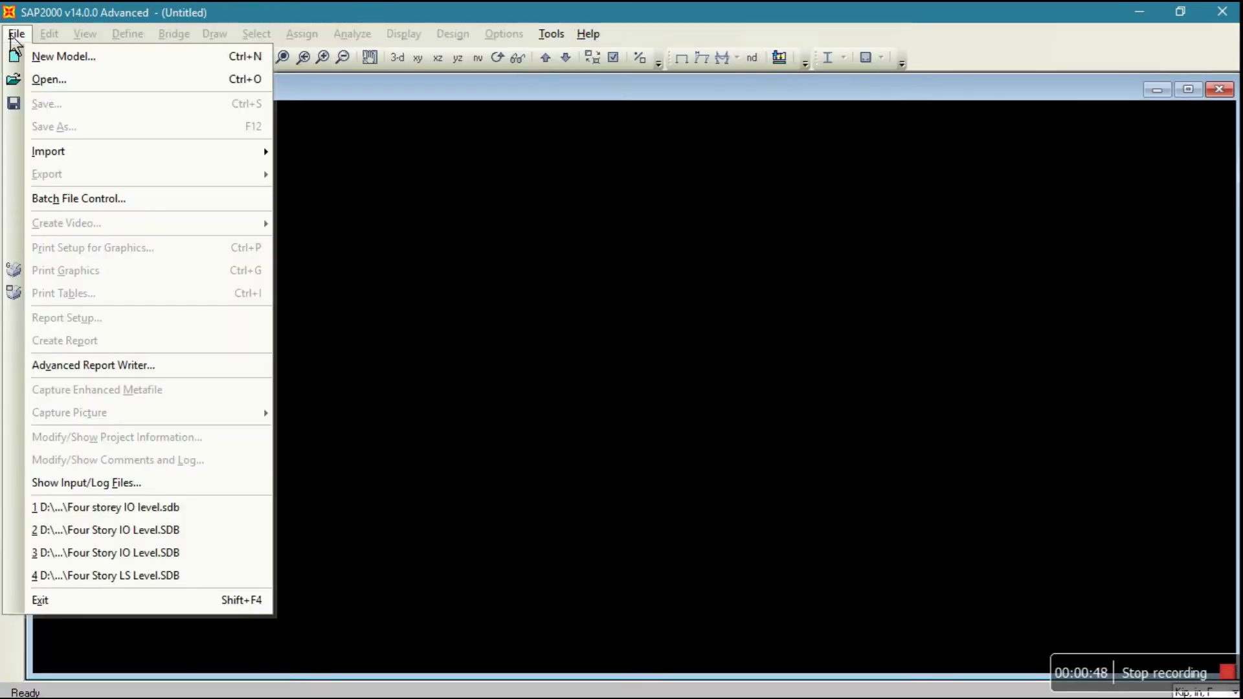
click(45, 81)
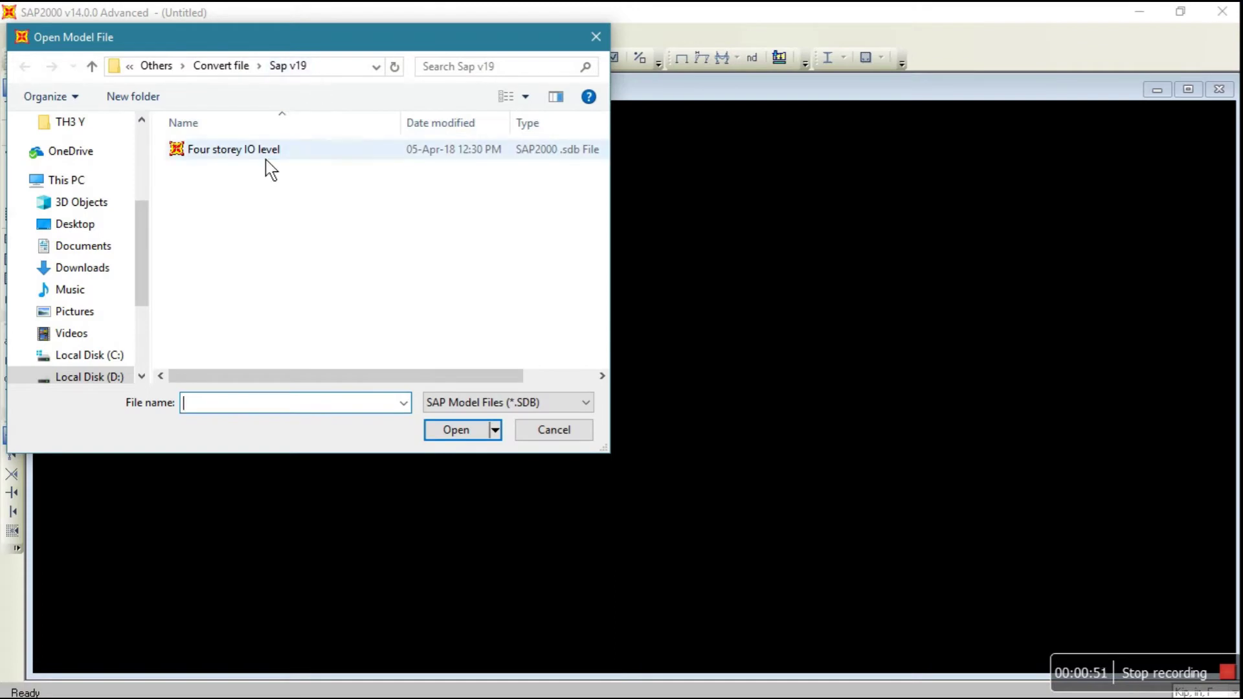
click(265, 156)
click(447, 432)
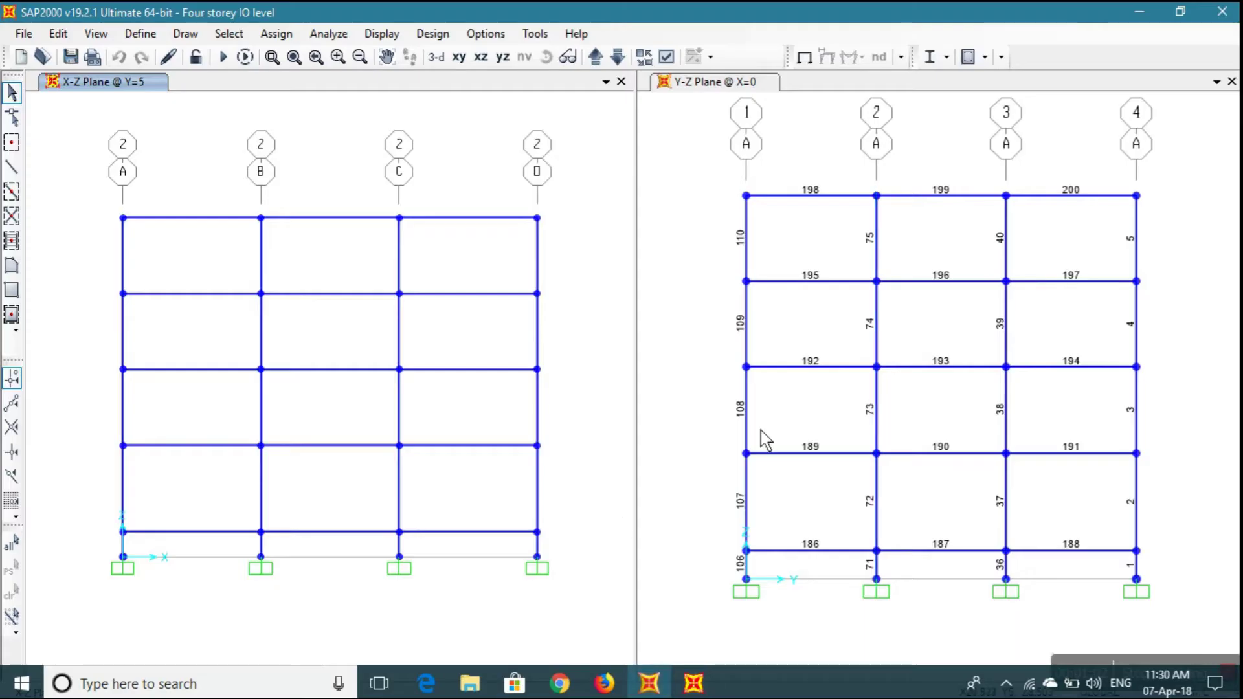
Start an .s2k text export with all 67 model-definition tables selected, including Load Case Definitions.
click(23, 33)
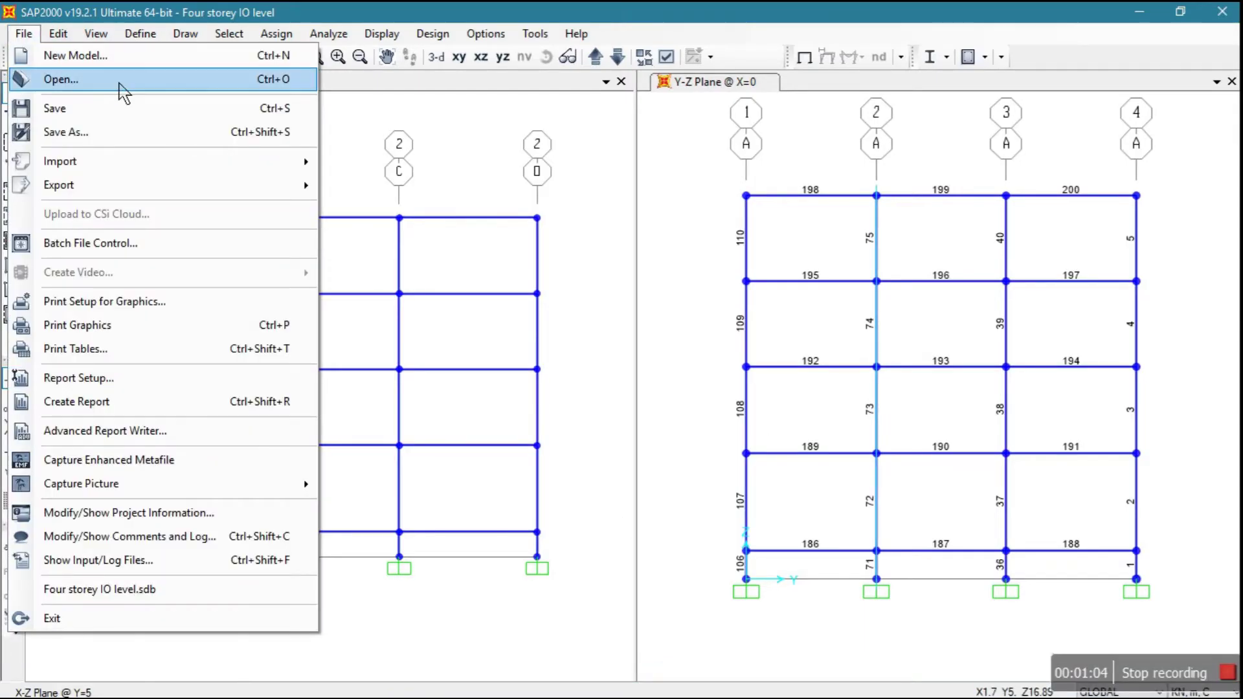
mouse_move(101, 192)
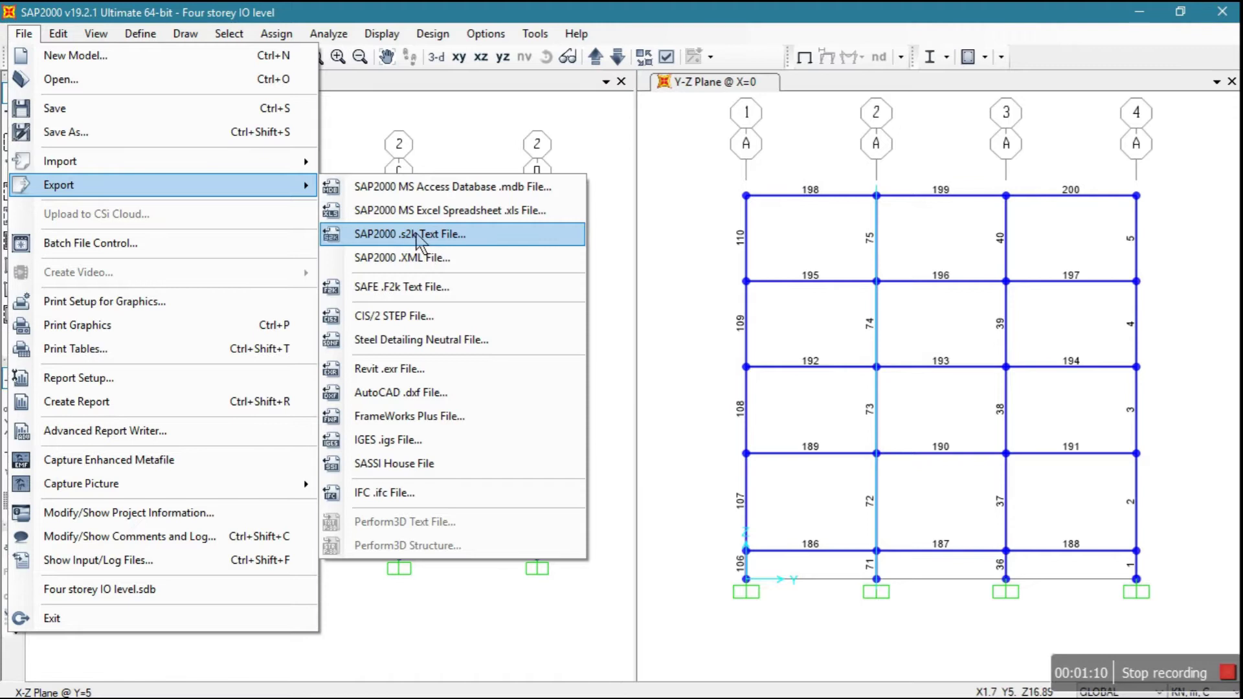
click(374, 239)
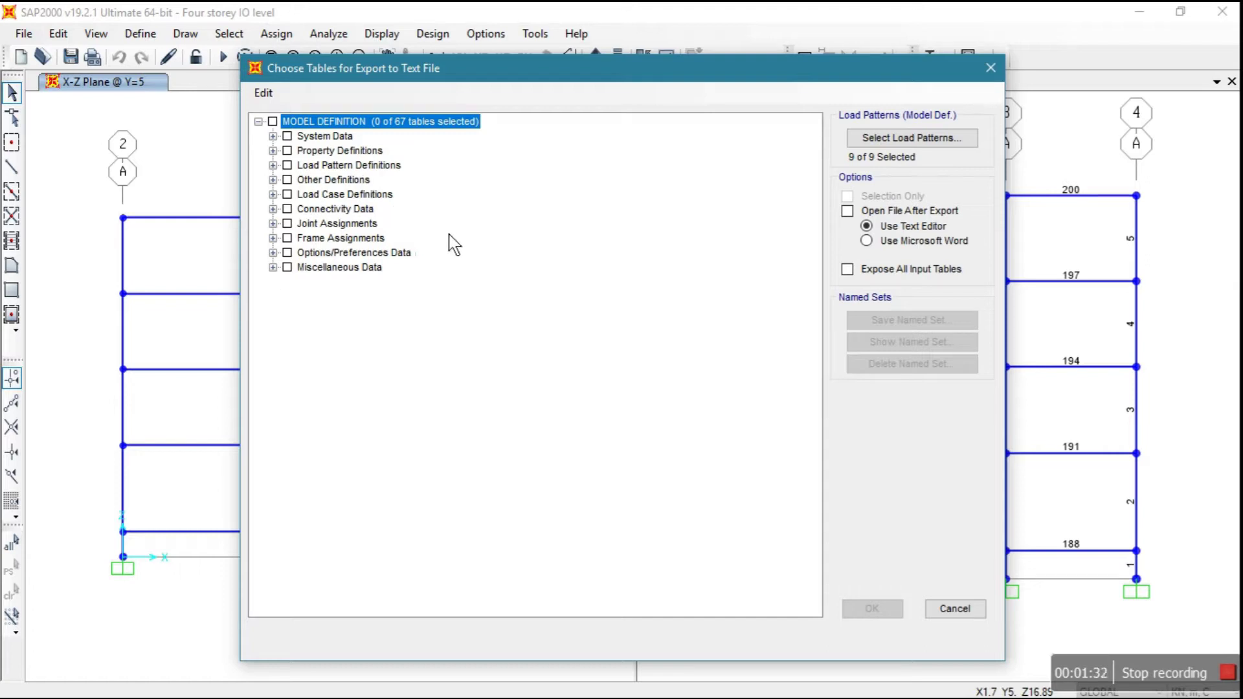
click(273, 123)
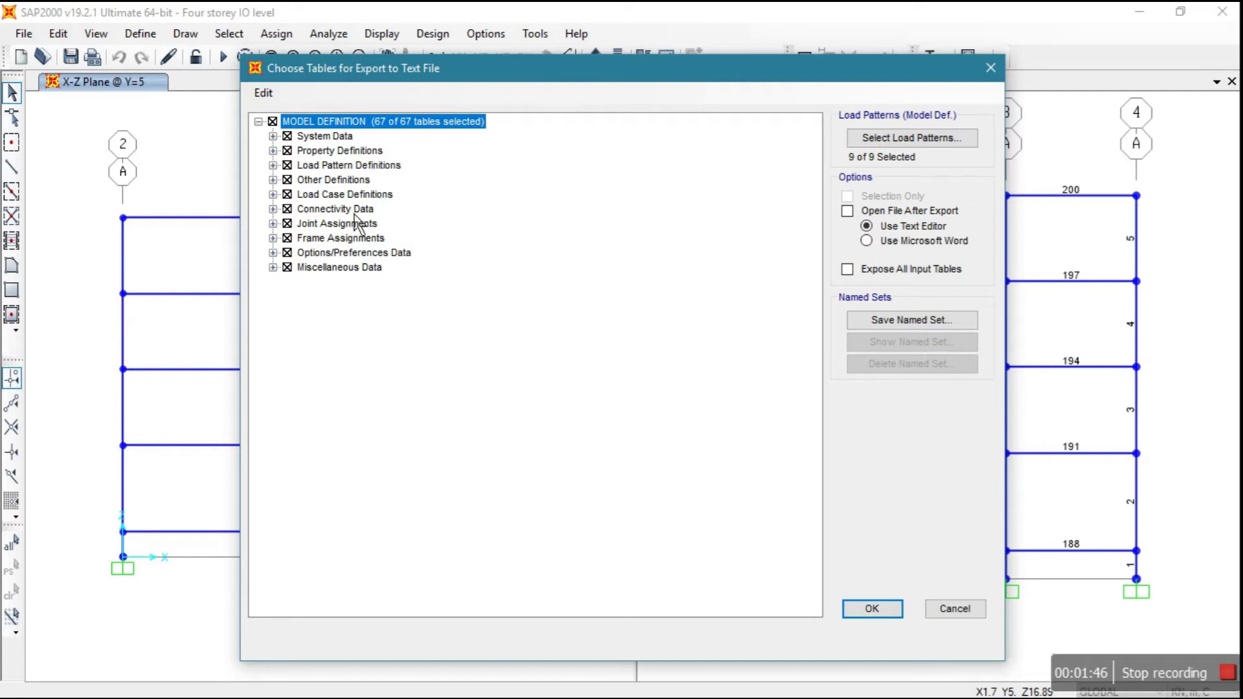
click(287, 194)
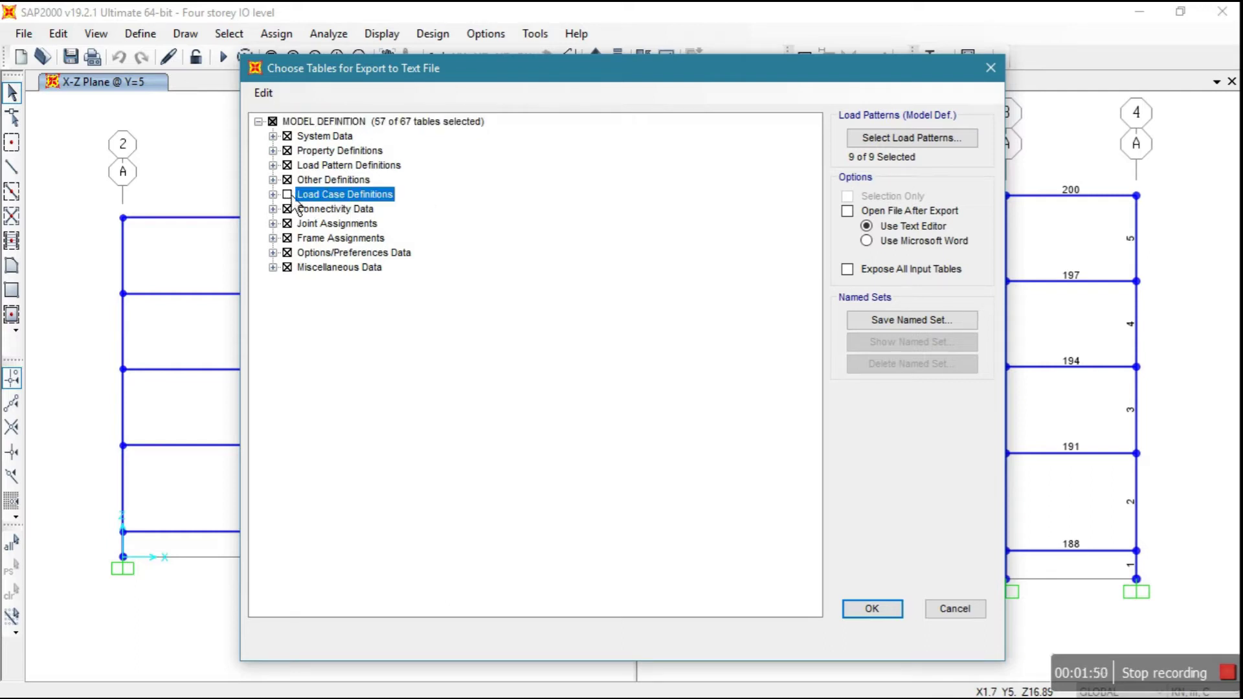
click(287, 194)
Save the .s2k export into the Convert file > Sap V14 folder.
click(865, 613)
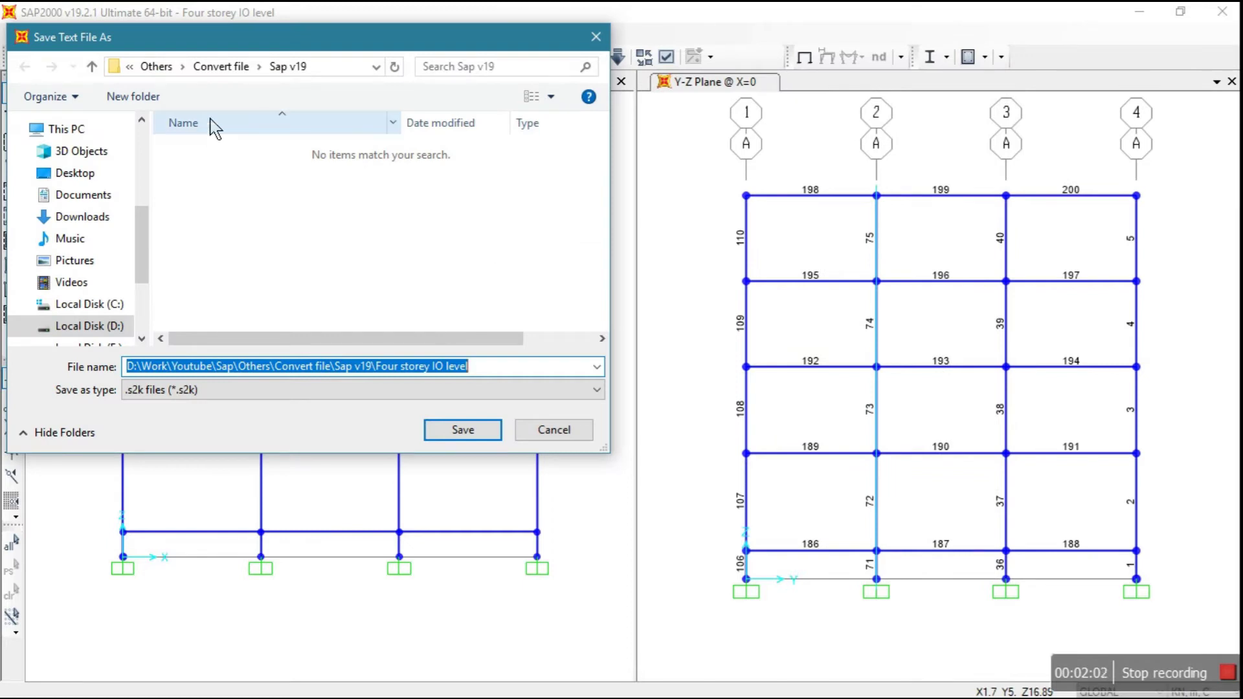
drag(345, 46, 380, 45)
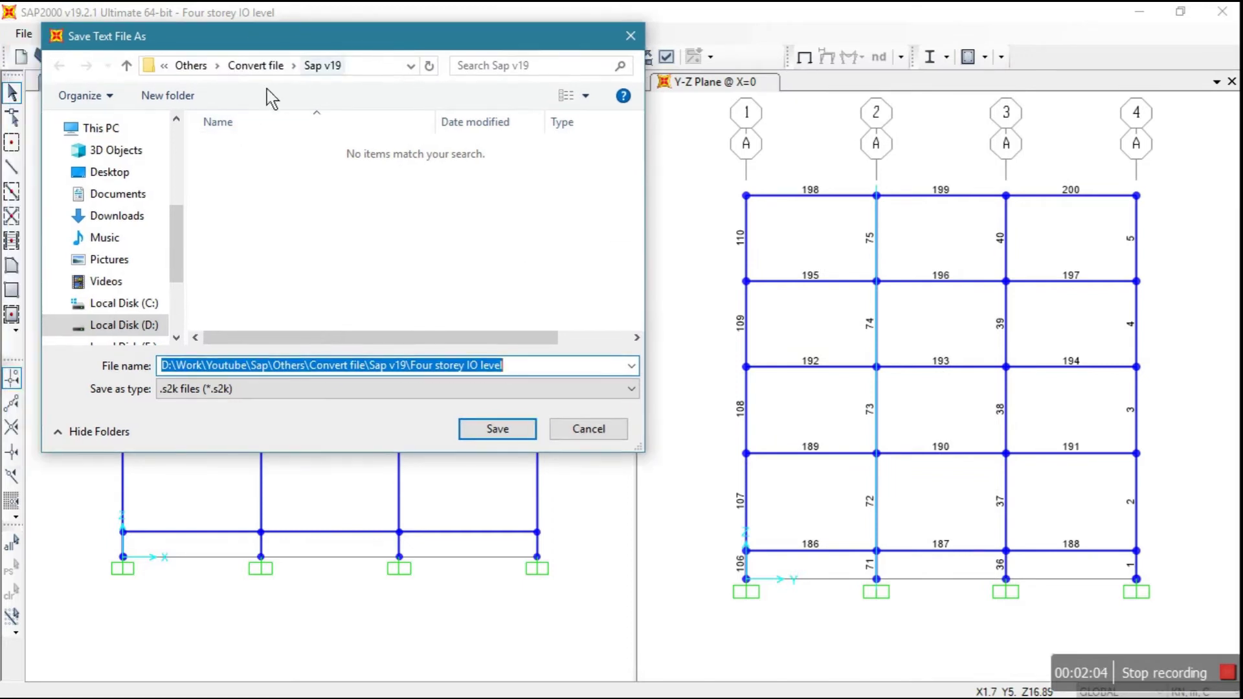
click(279, 66)
double_click(250, 150)
click(502, 430)
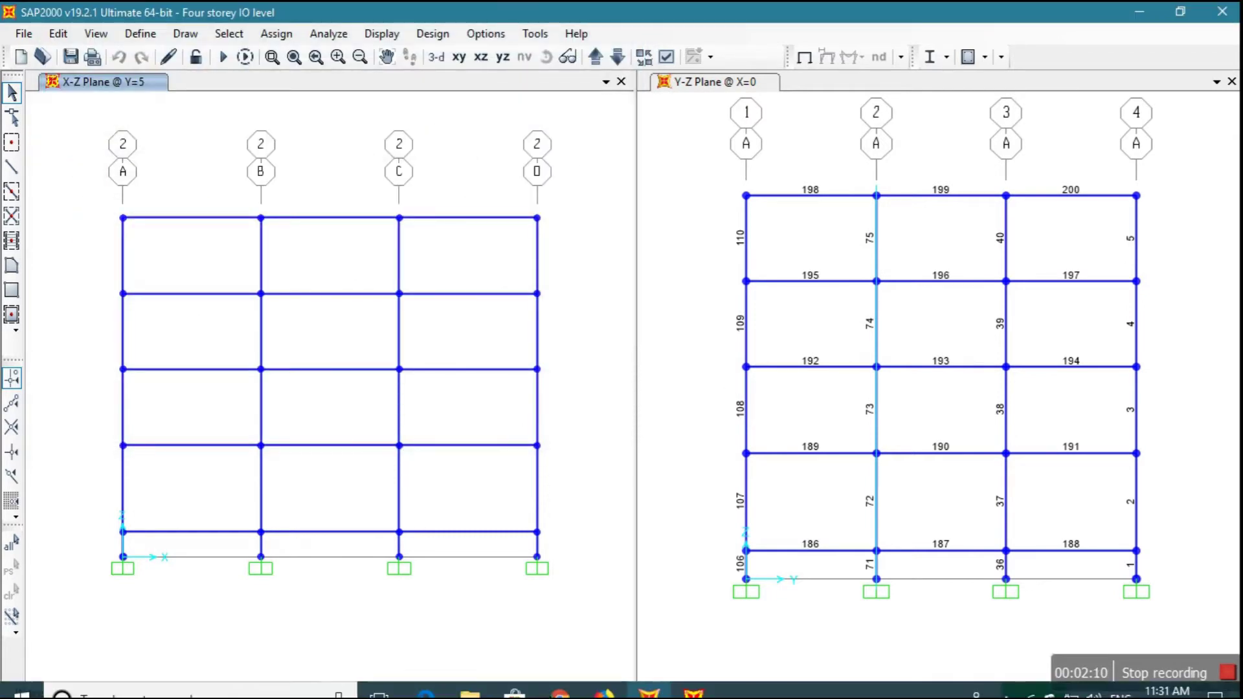
Confirm in File Explorer that the 931 KB export is in the Sap V14 folder.
click(470, 683)
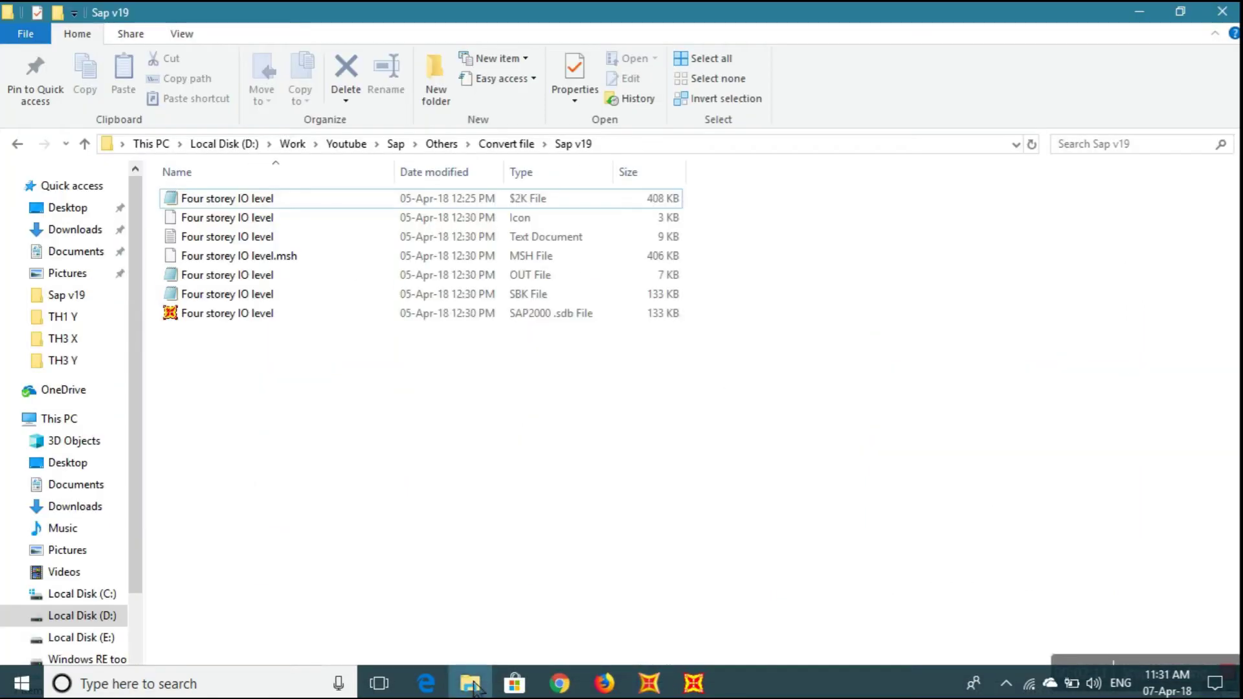
click(518, 145)
double_click(289, 200)
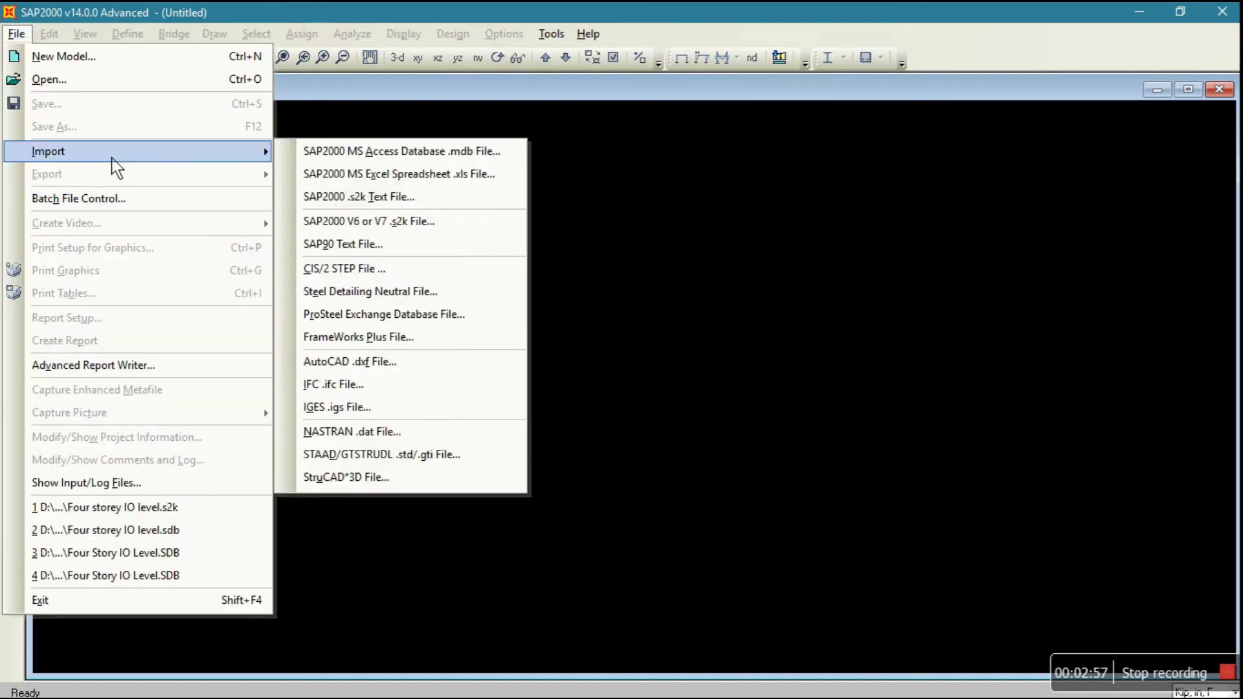
Import Four storey IO level.s2k into v14 as a new model; dismiss the unrecognized-version warning.
click(391, 198)
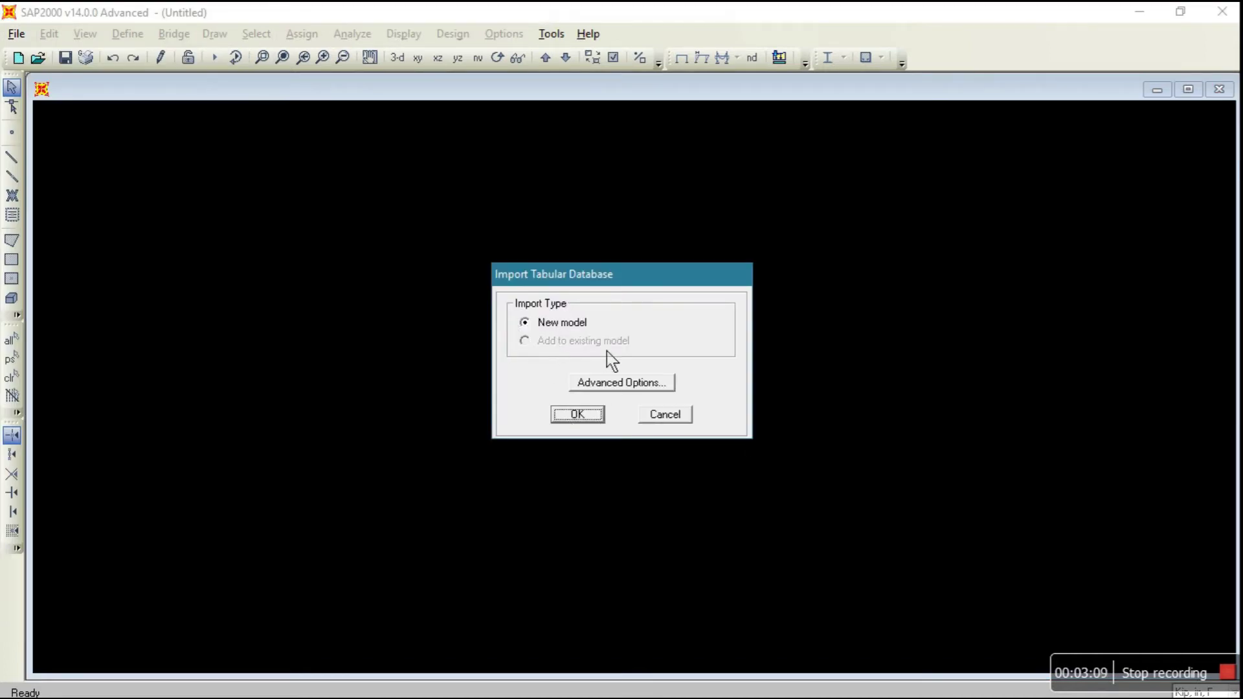
click(578, 418)
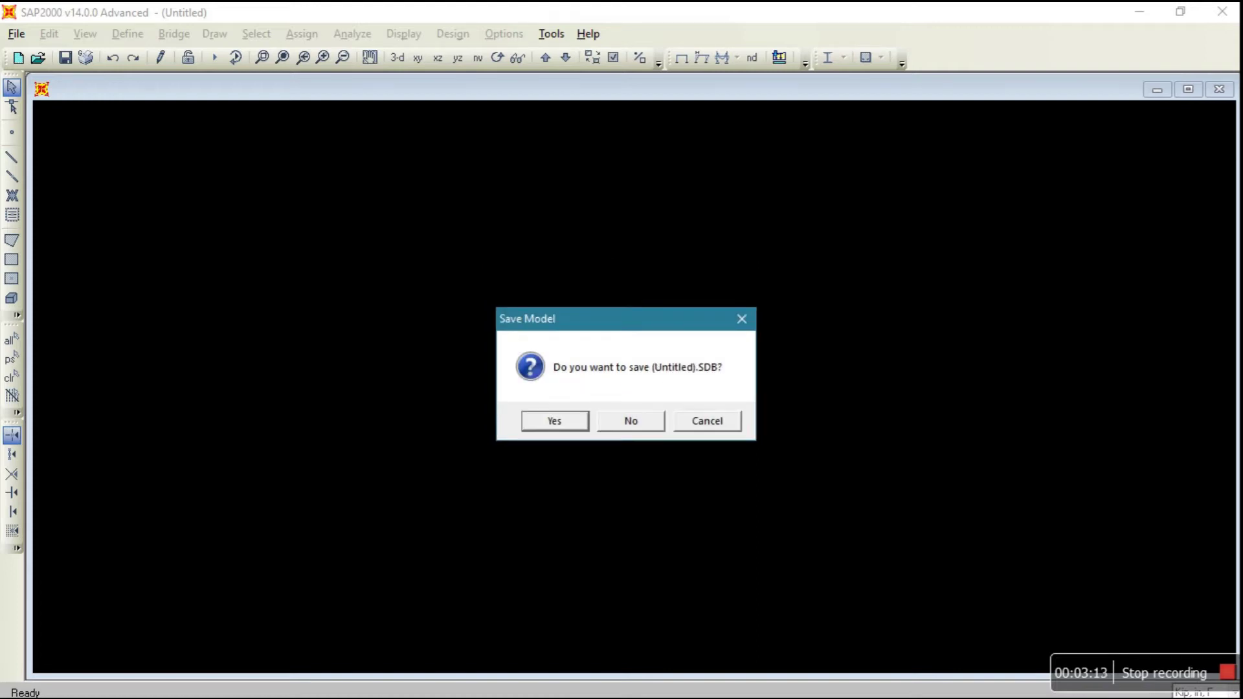
click(632, 421)
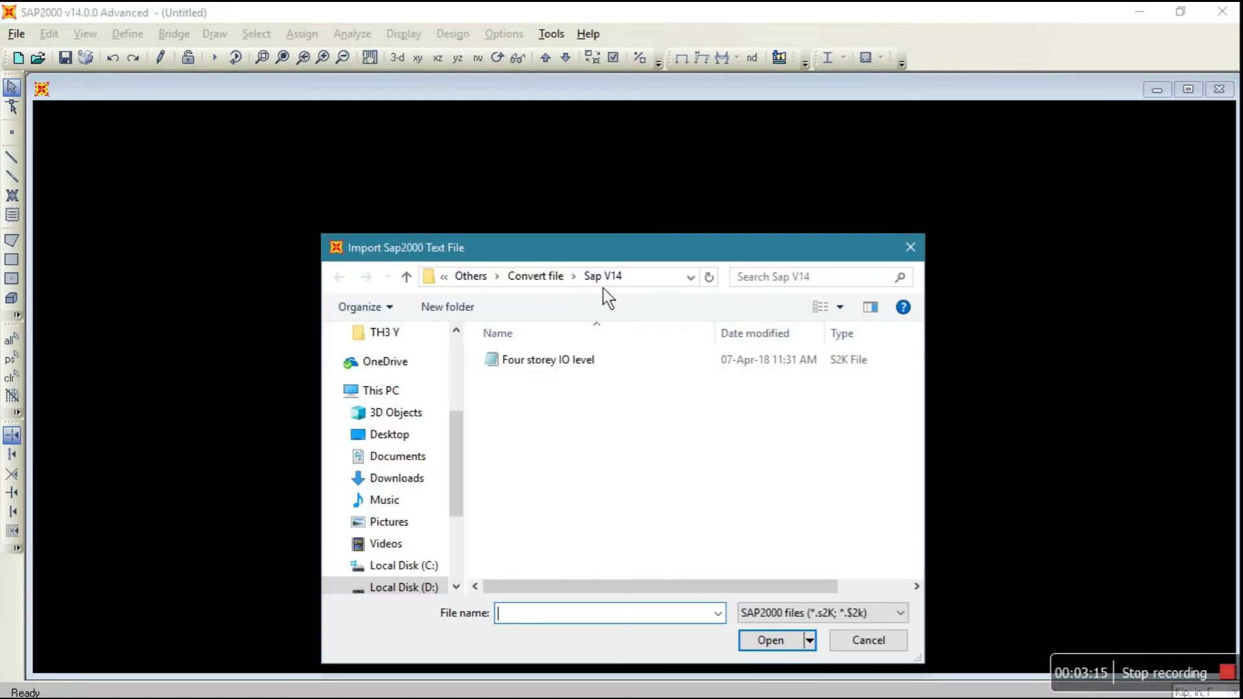
drag(628, 260, 470, 193)
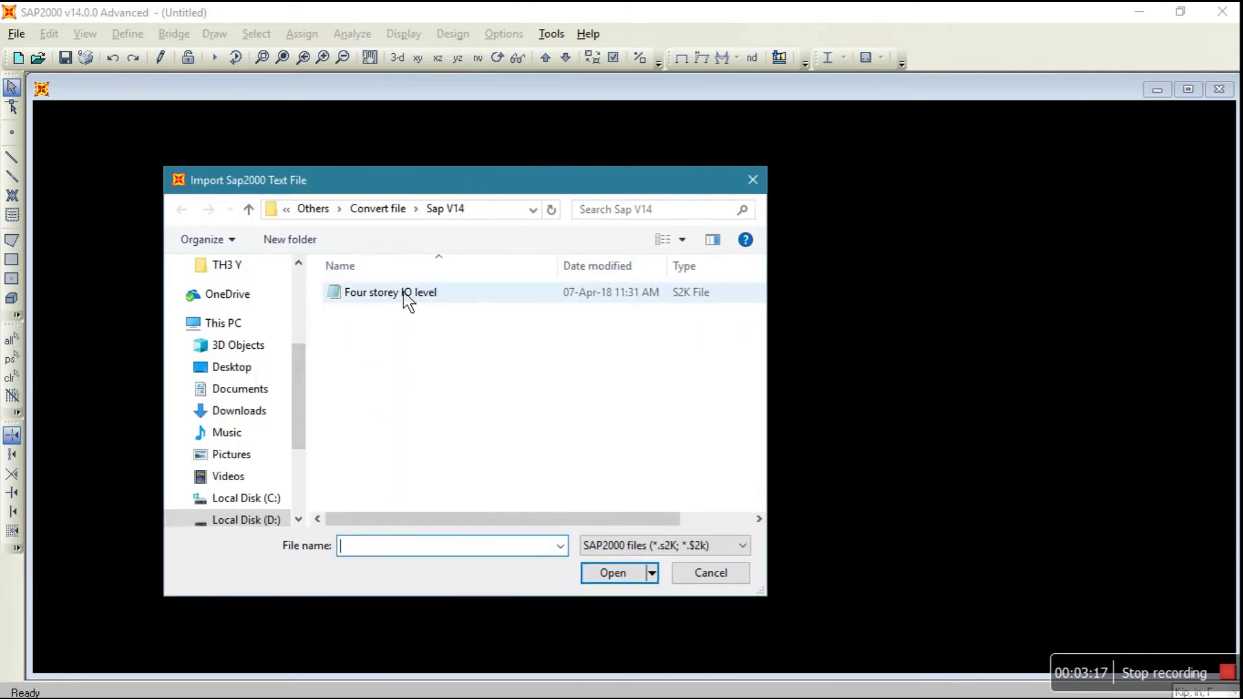
click(408, 294)
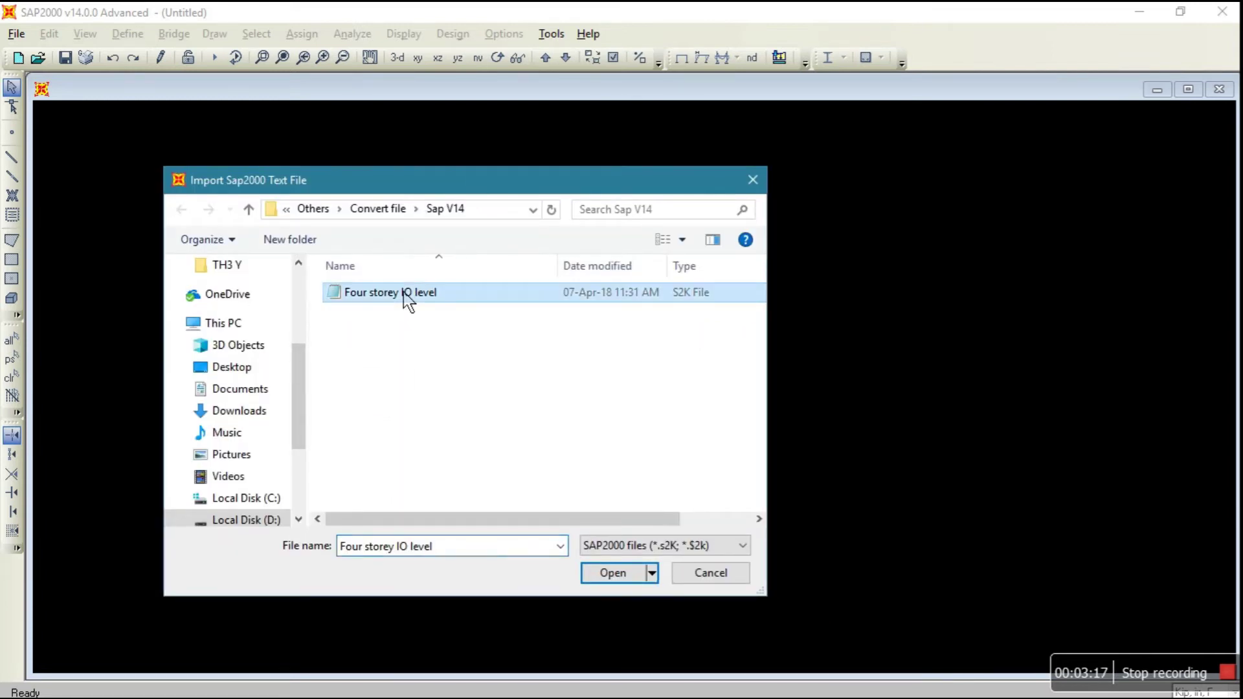
click(625, 578)
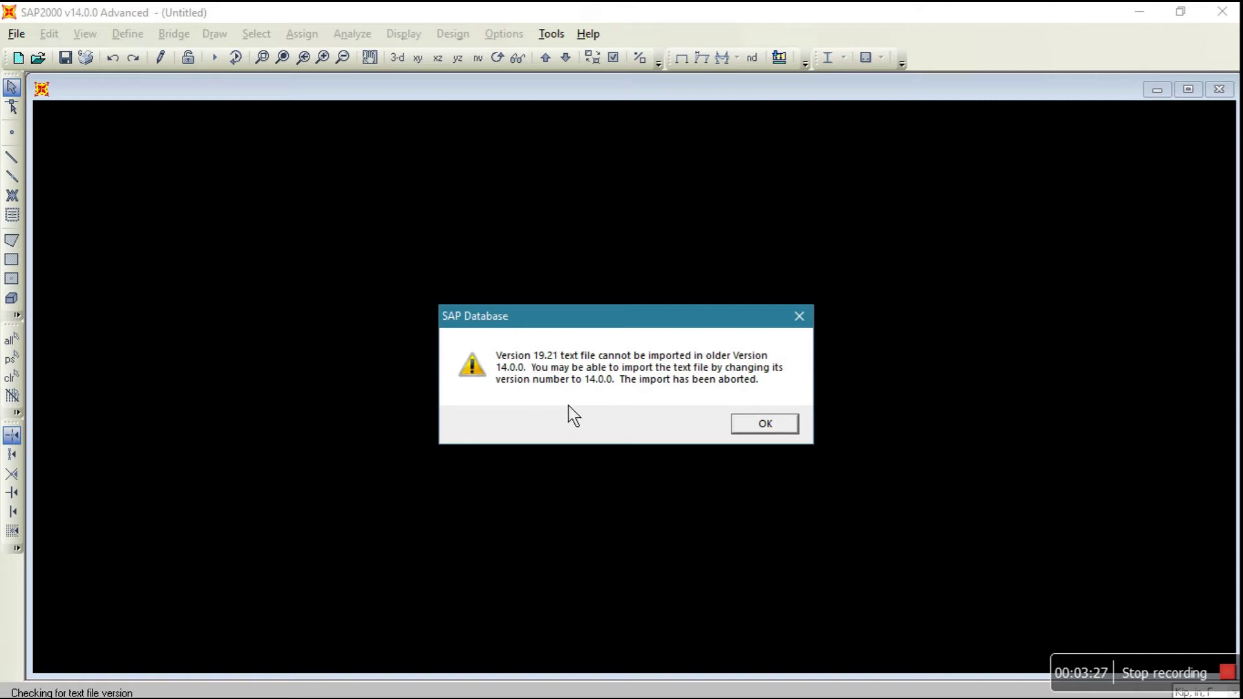
click(752, 432)
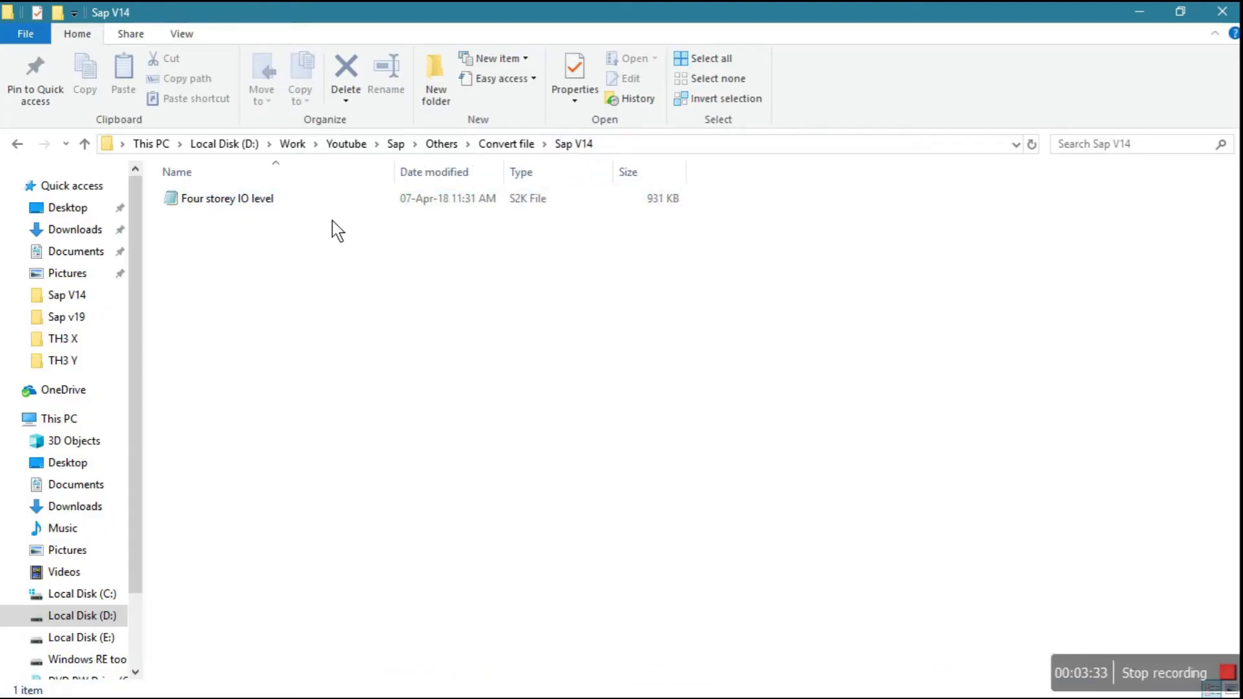
Open the .s2k file in Notepad and check the installed SAP2000 v14 version.
double_click(328, 203)
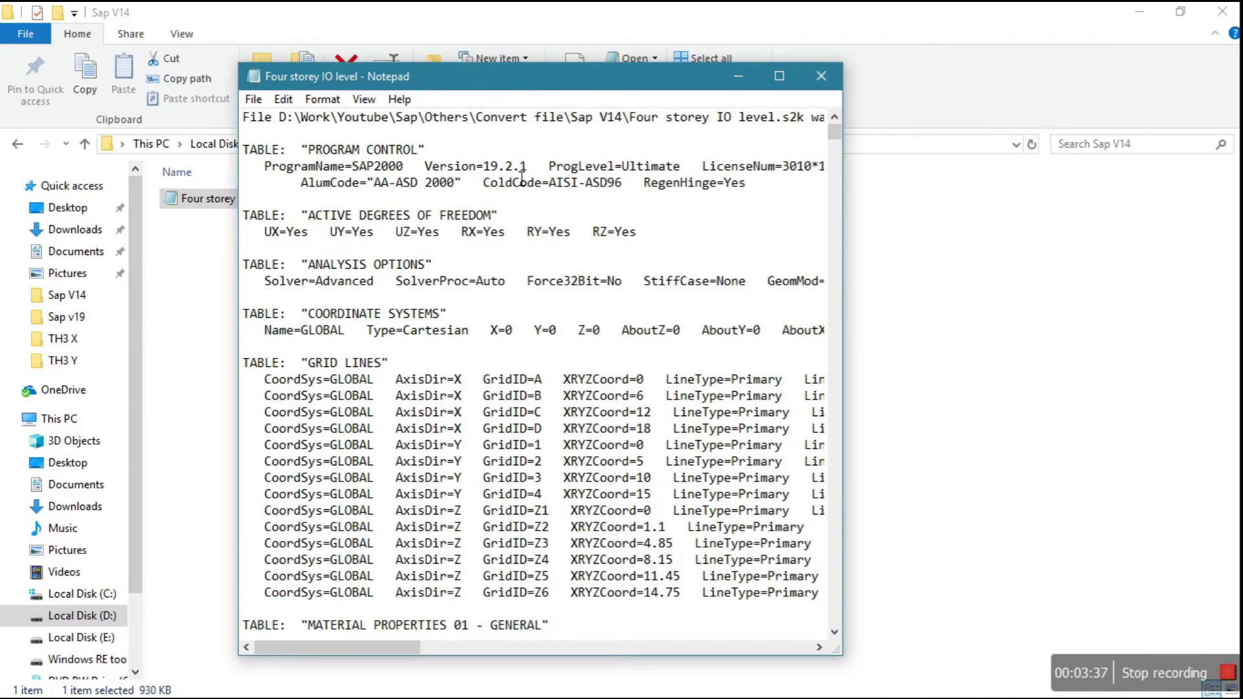
mouse_move(680, 692)
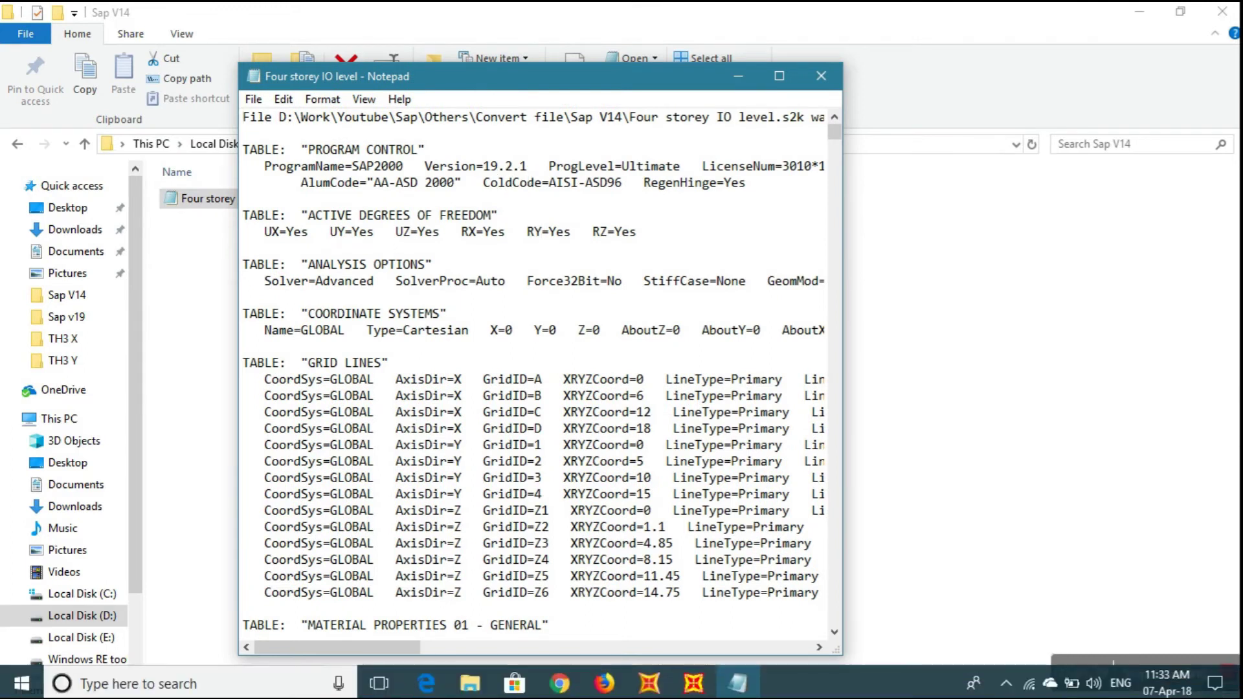
click(684, 690)
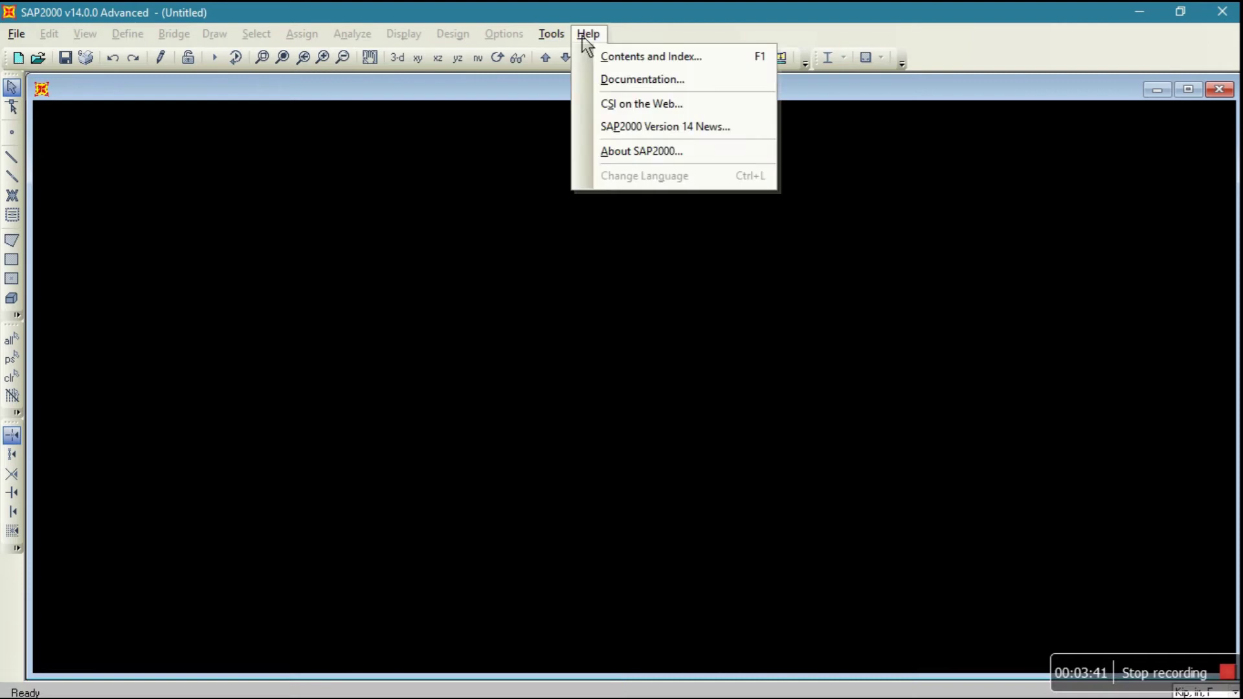
click(641, 153)
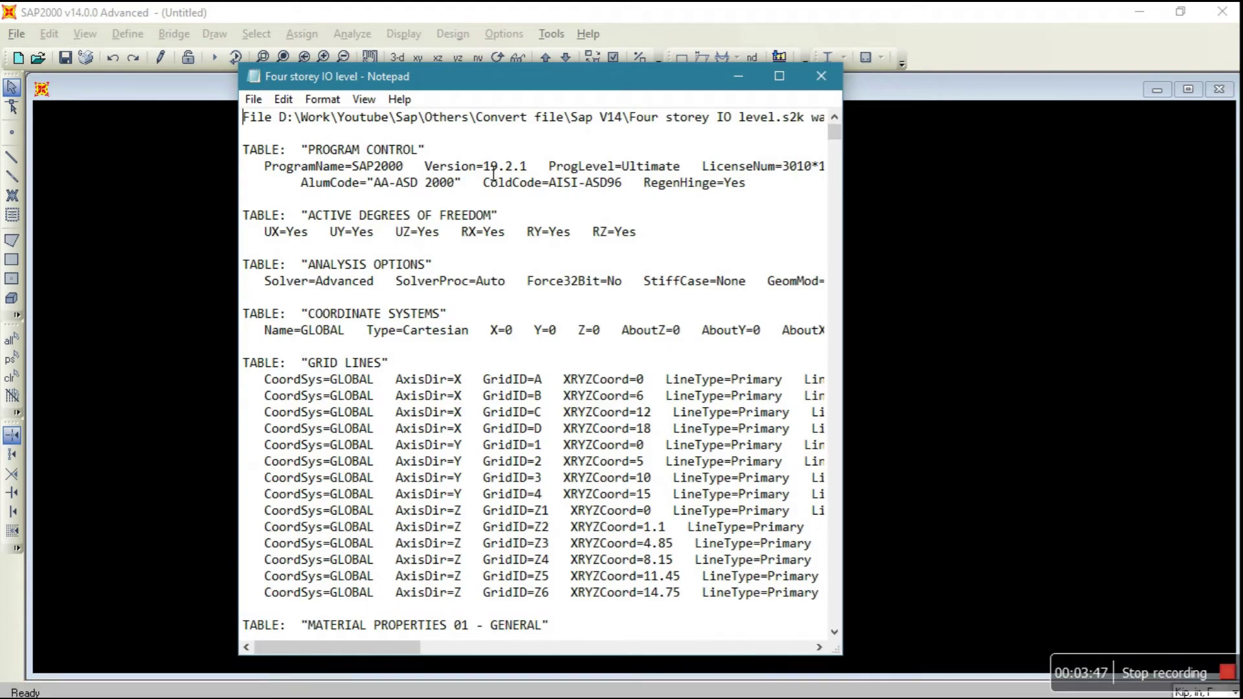
Change the file's Version entry from 19.2.1 to 14.0.0 and save it.
text(14.0.0)
click(254, 99)
click(285, 160)
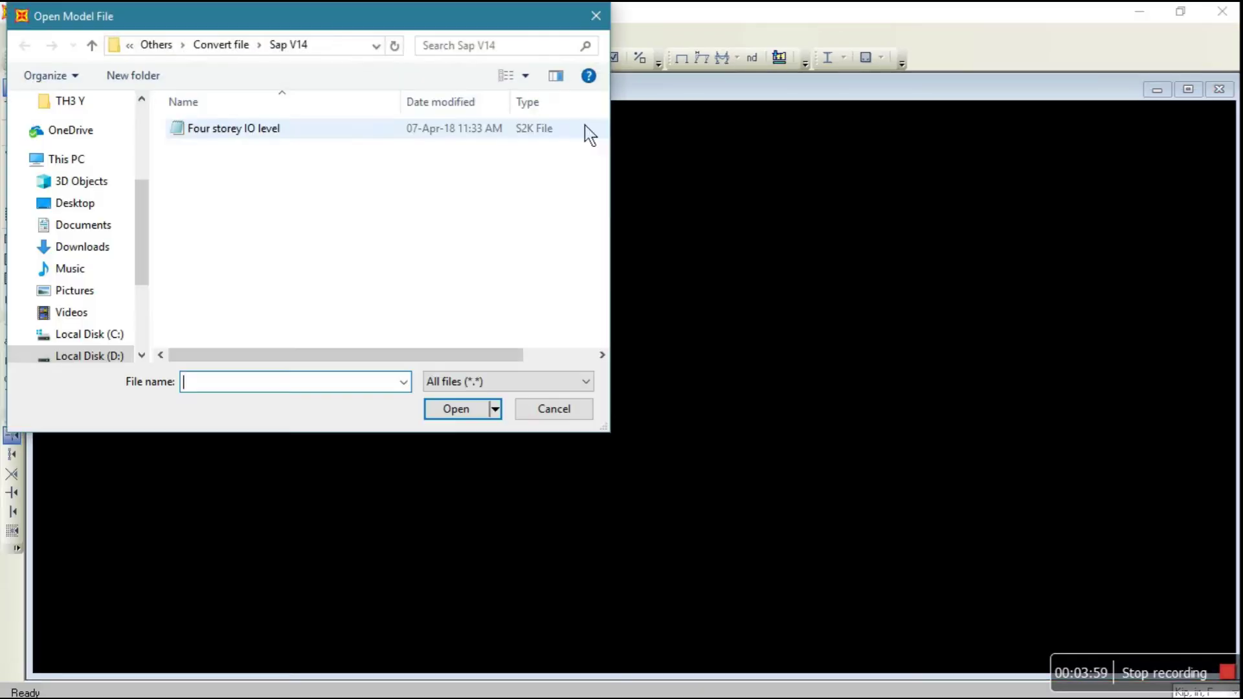
Import the edited Four storey IO level .s2k as a new v14 model without saving the untitled one.
click(537, 414)
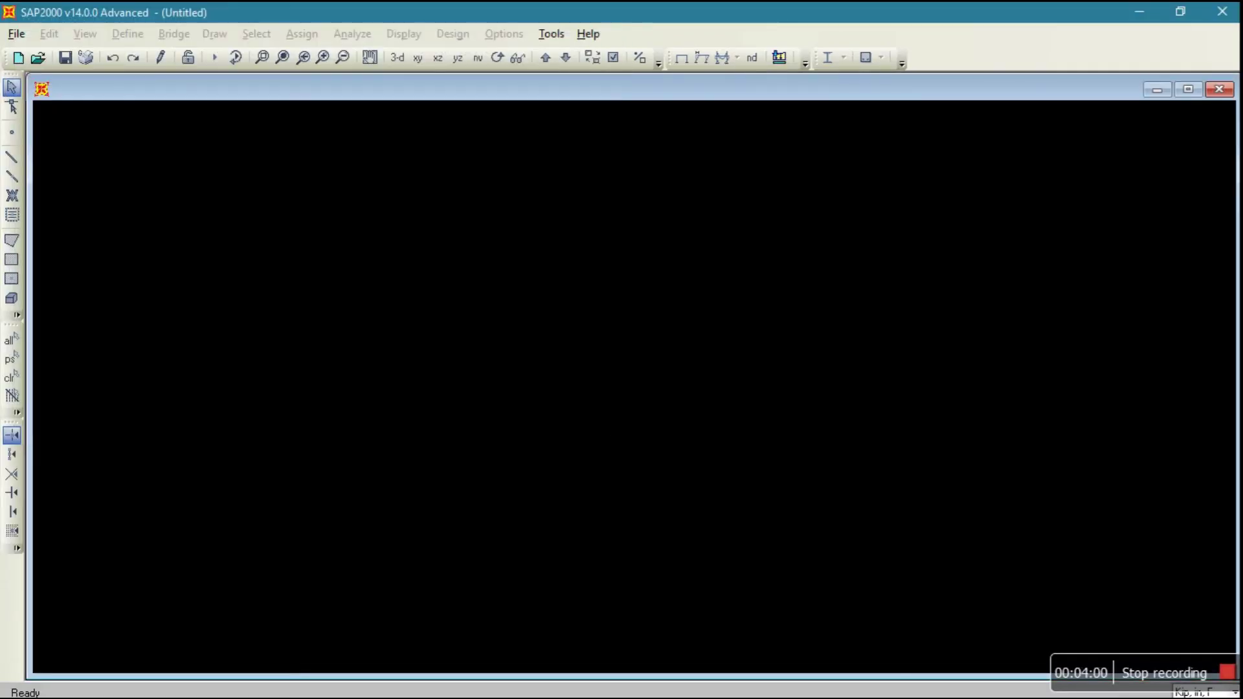
click(17, 34)
mouse_move(86, 158)
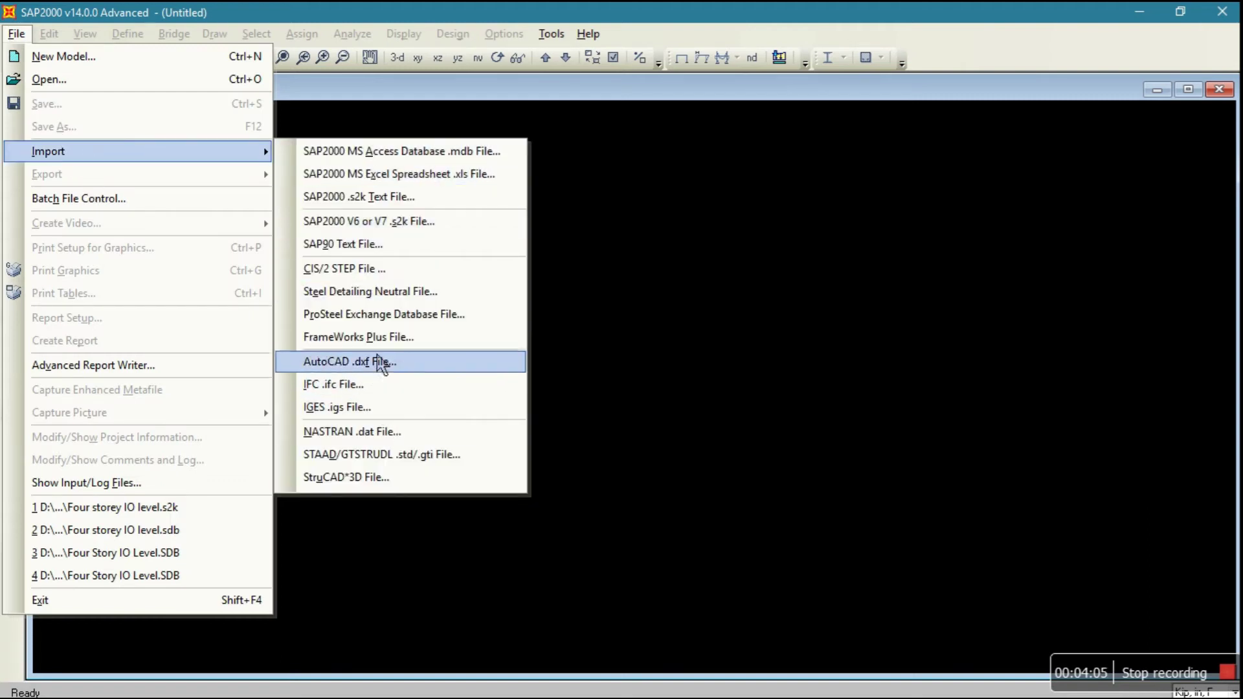
click(395, 197)
click(591, 415)
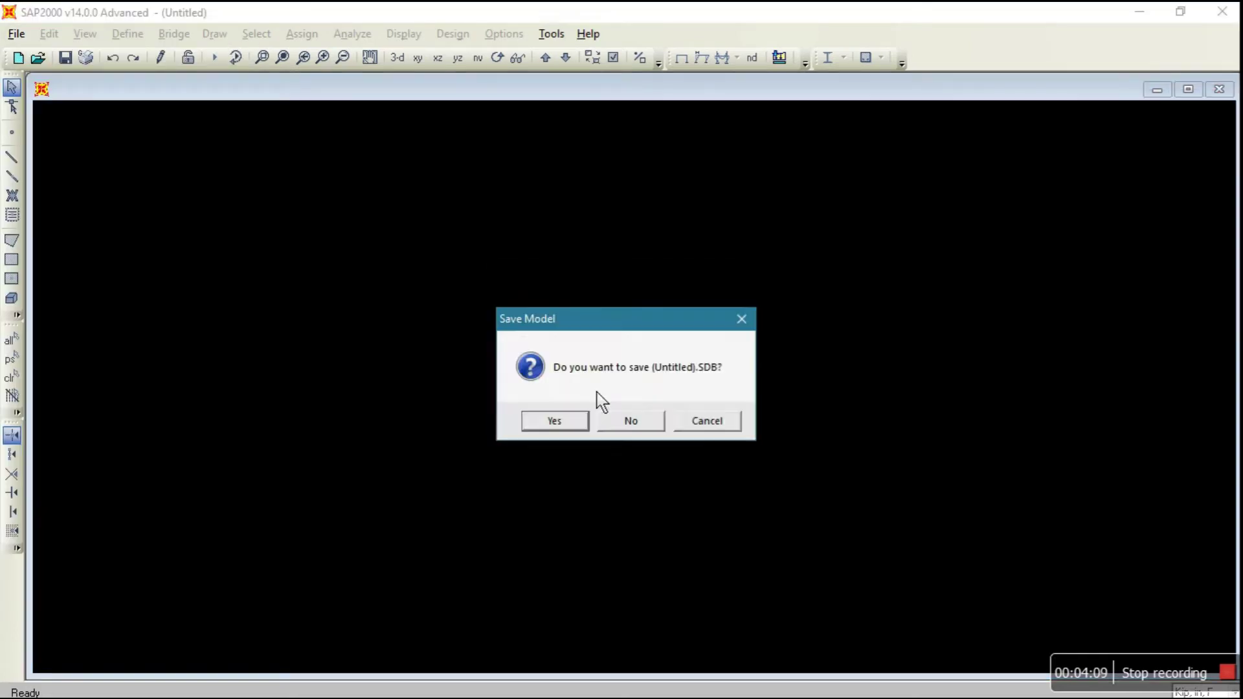
click(639, 419)
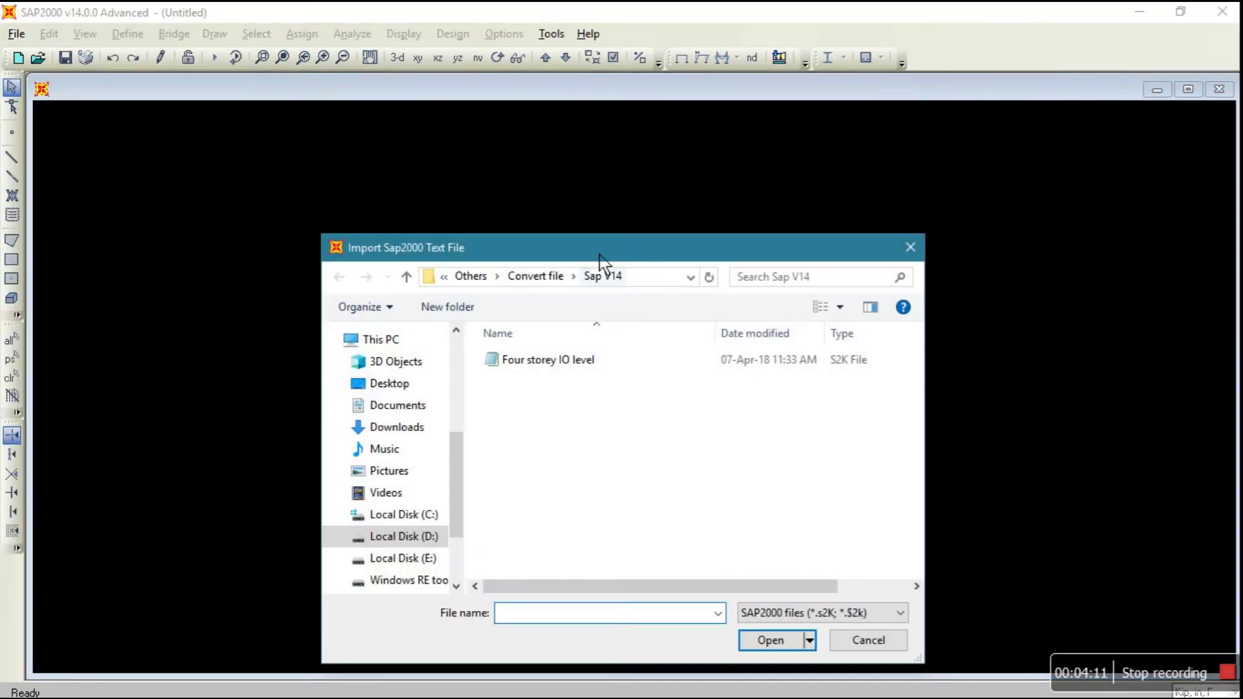
drag(598, 251, 415, 107)
click(402, 209)
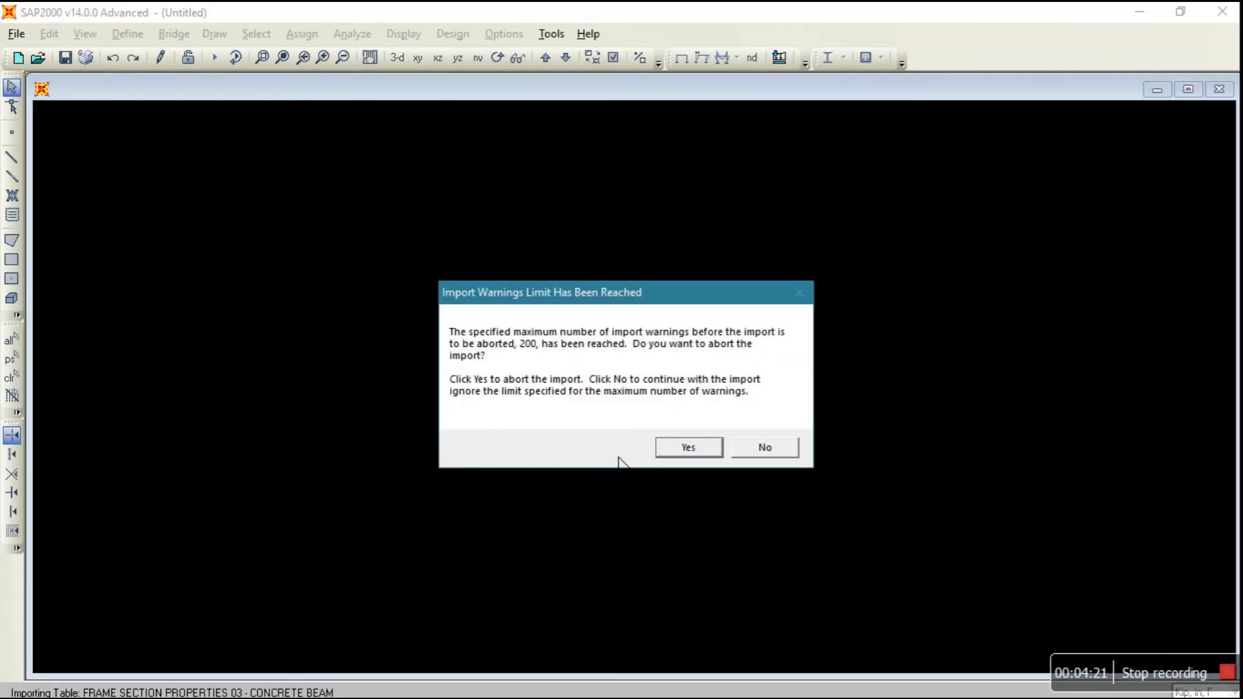
Continue the import past the 200-warning limit until it finishes with 11 errors and 459 warnings.
drag(672, 300, 517, 274)
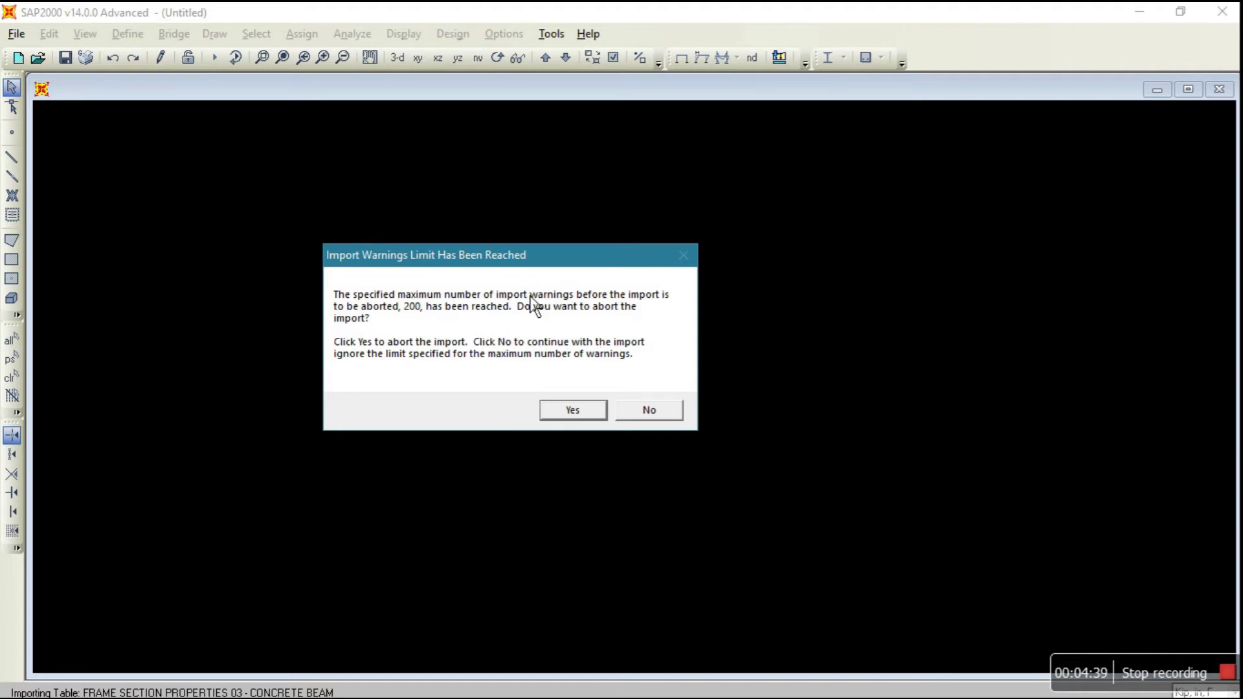
drag(573, 258, 536, 250)
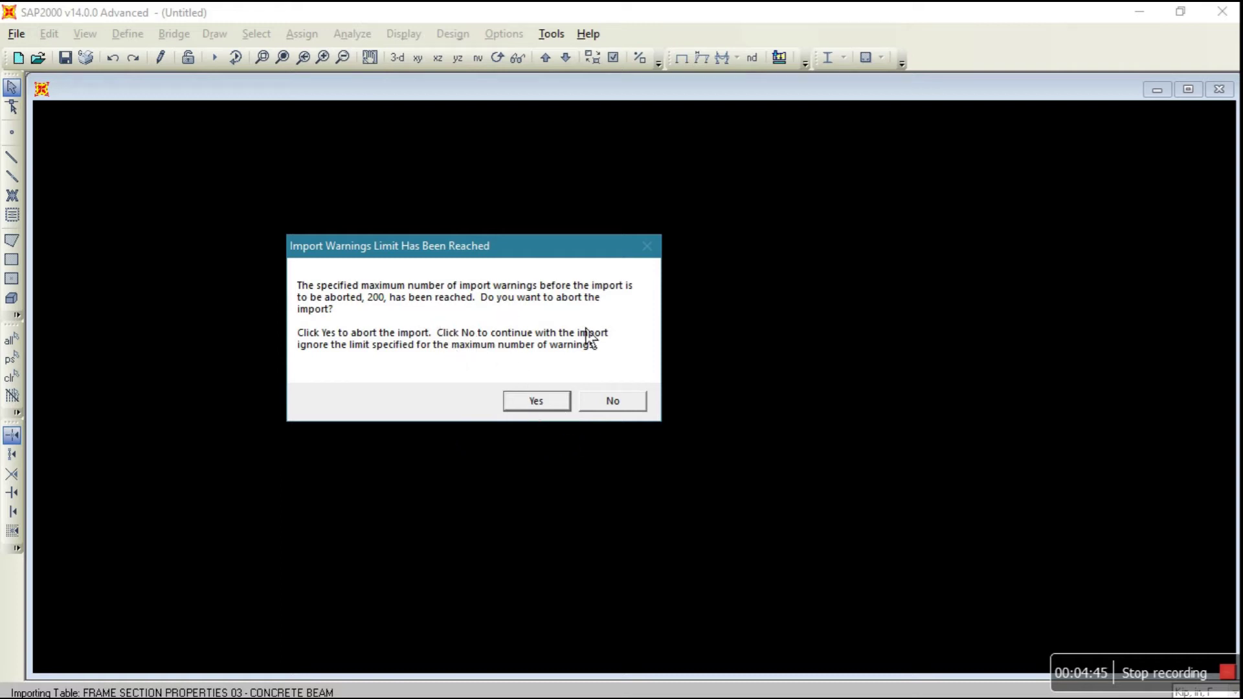
drag(538, 253, 564, 233)
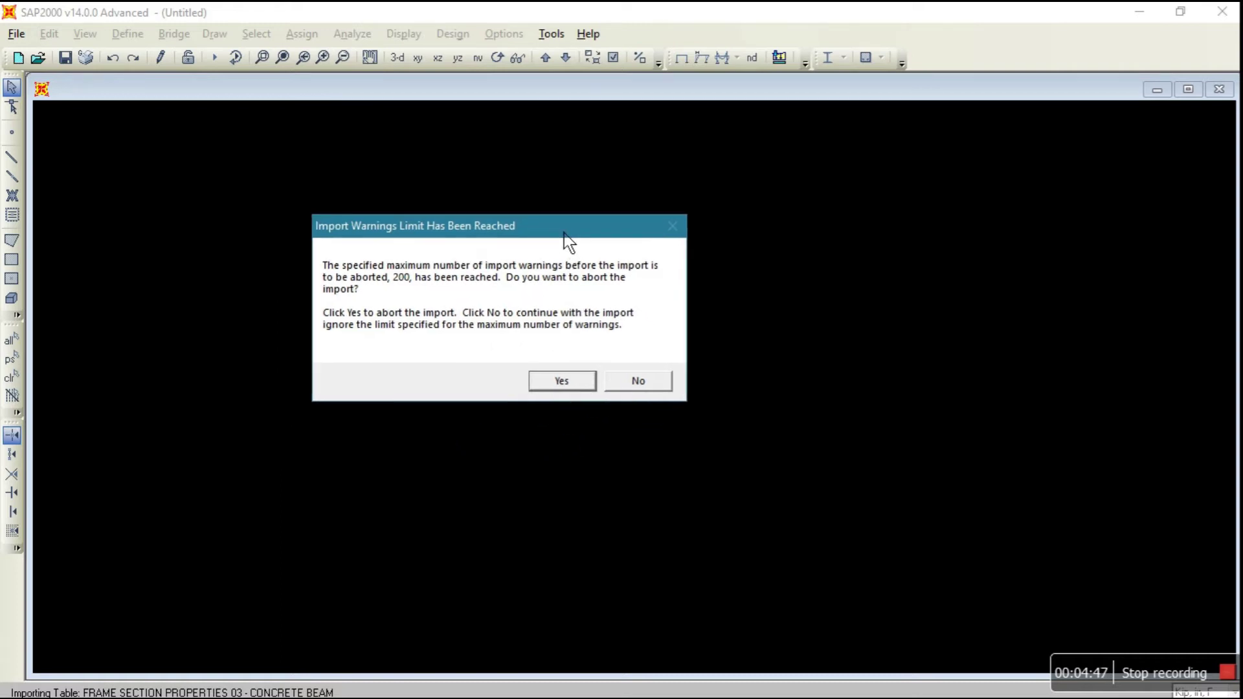
click(640, 389)
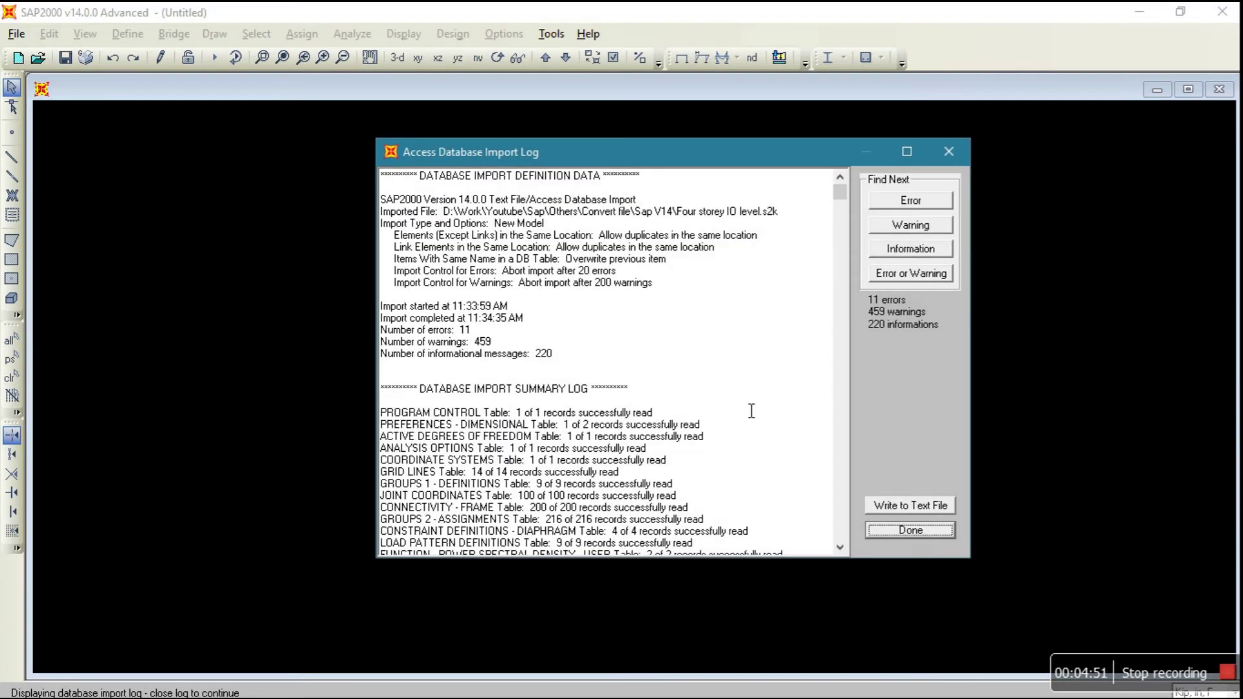
Close the import log and tile v14 on the right half, v19 on the left.
click(944, 531)
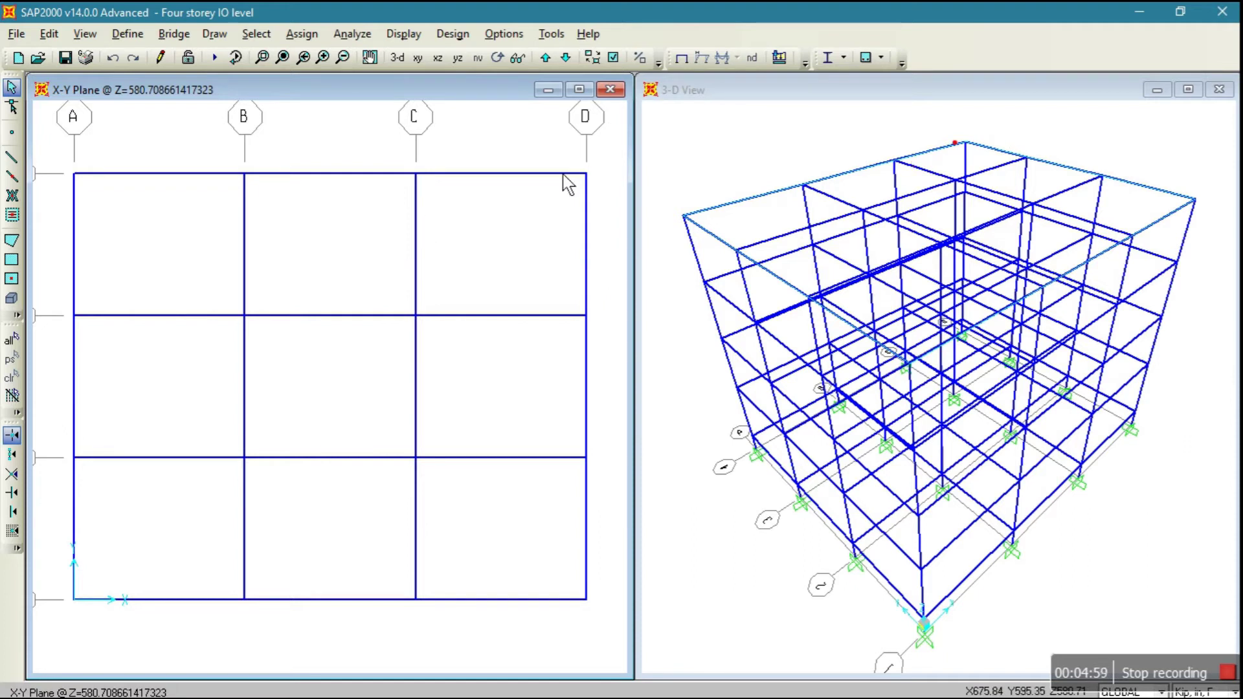
click(741, 159)
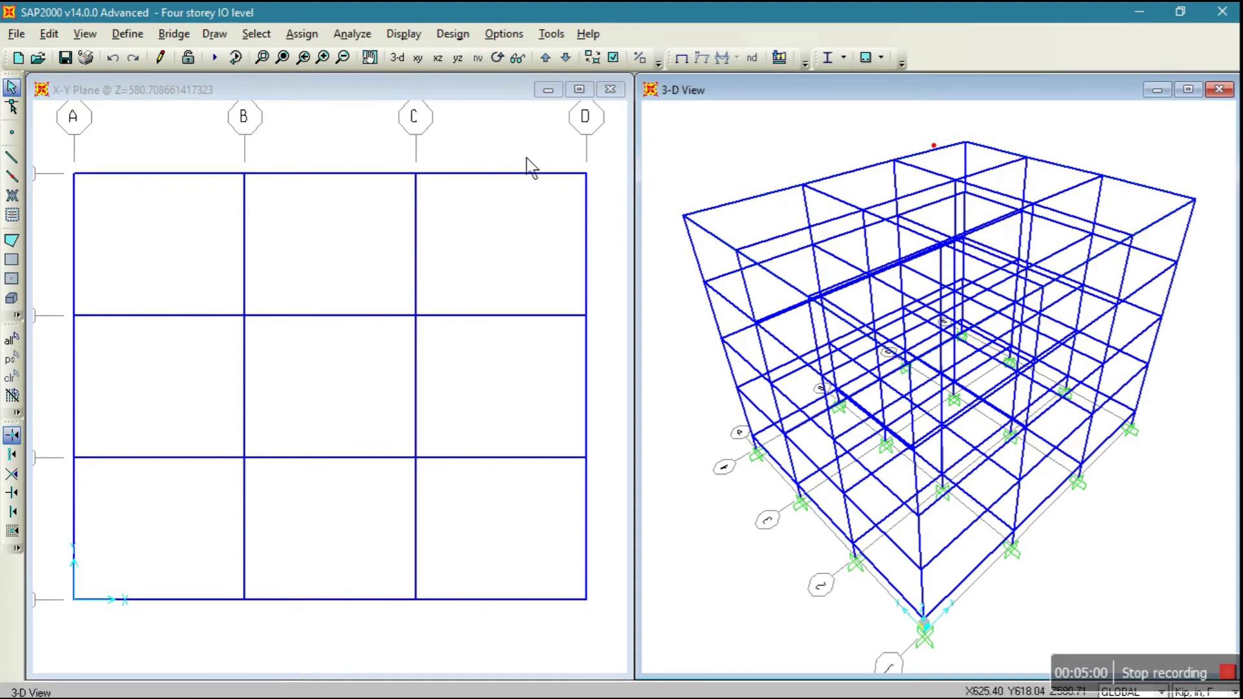
click(472, 134)
click(738, 165)
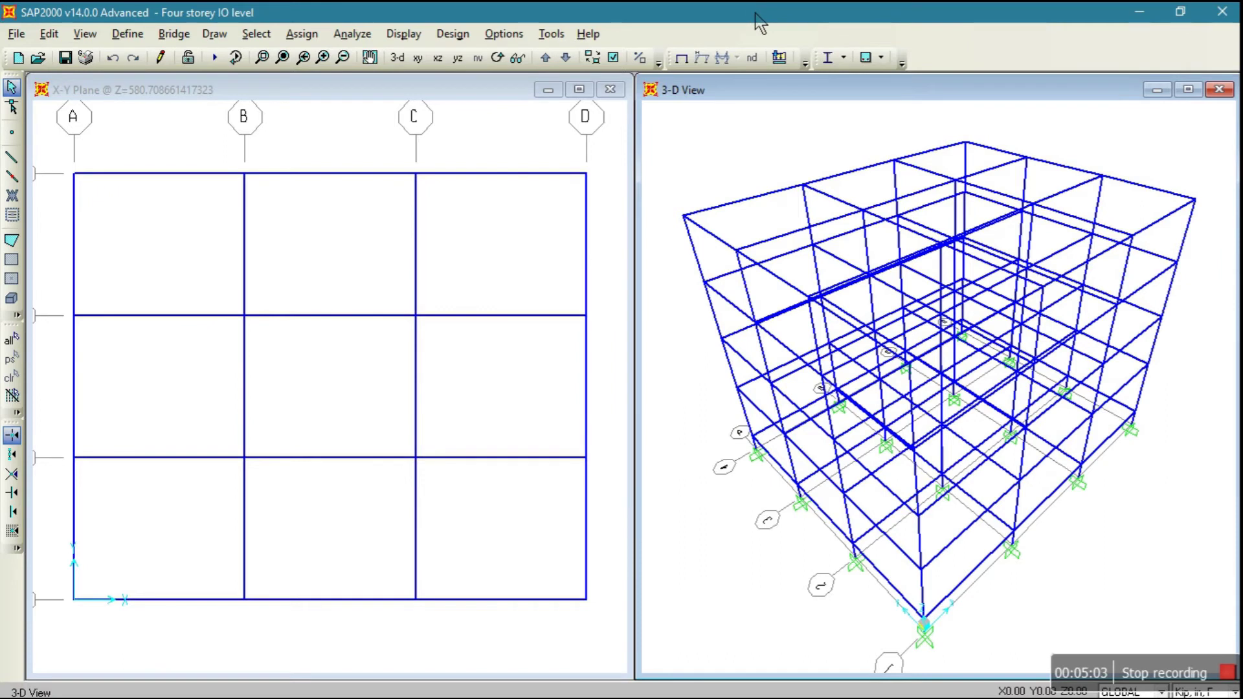
drag(761, 22, 1240, 155)
click(223, 158)
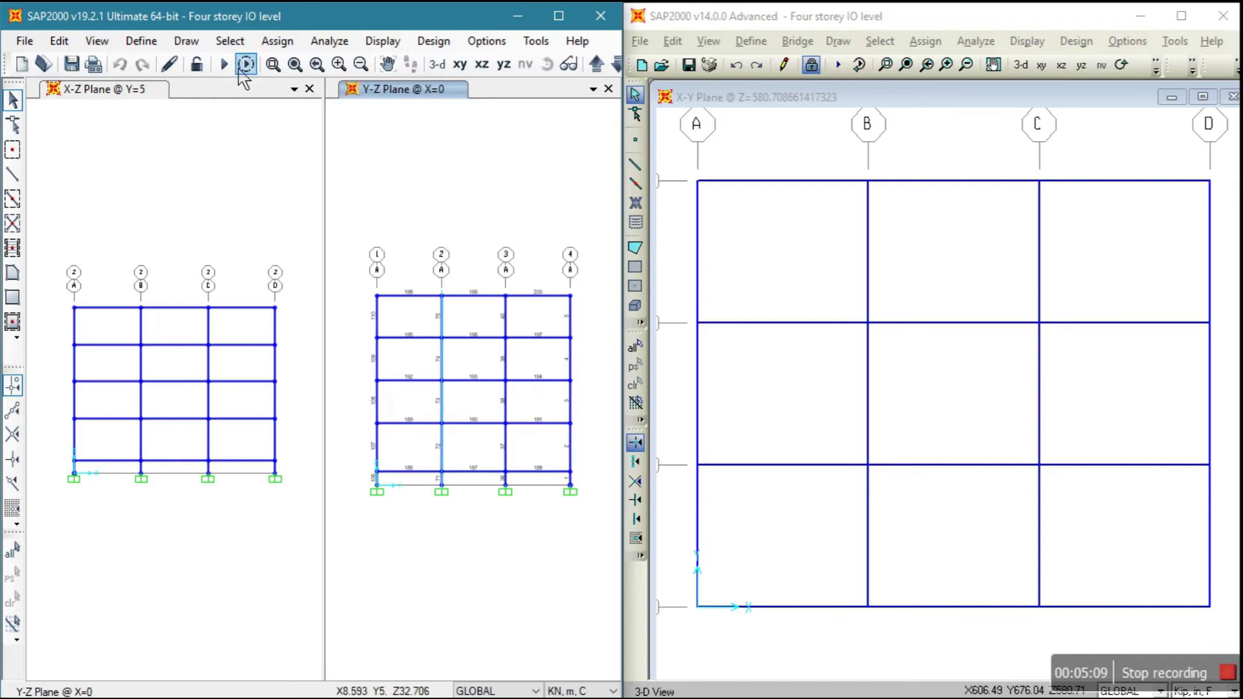
Run the v19 analysis with only the six cases DEAD through ROOF SLAB LL.
click(224, 65)
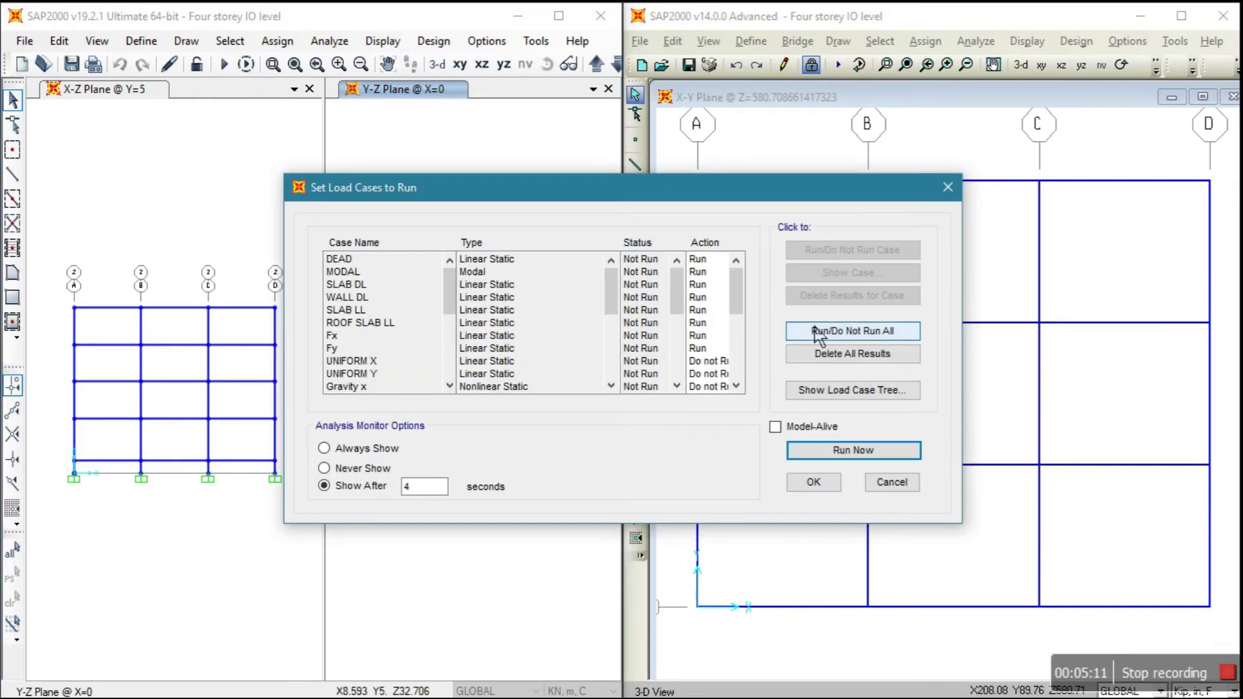
click(824, 331)
drag(342, 259, 353, 322)
click(823, 333)
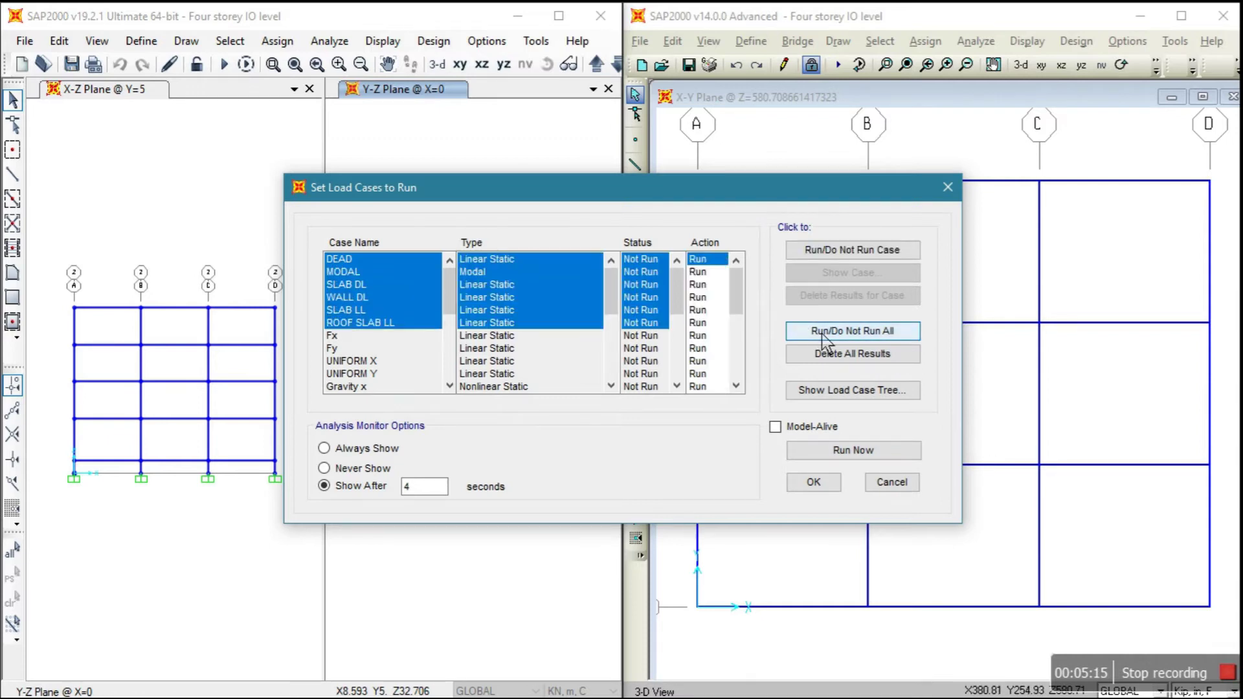
click(835, 251)
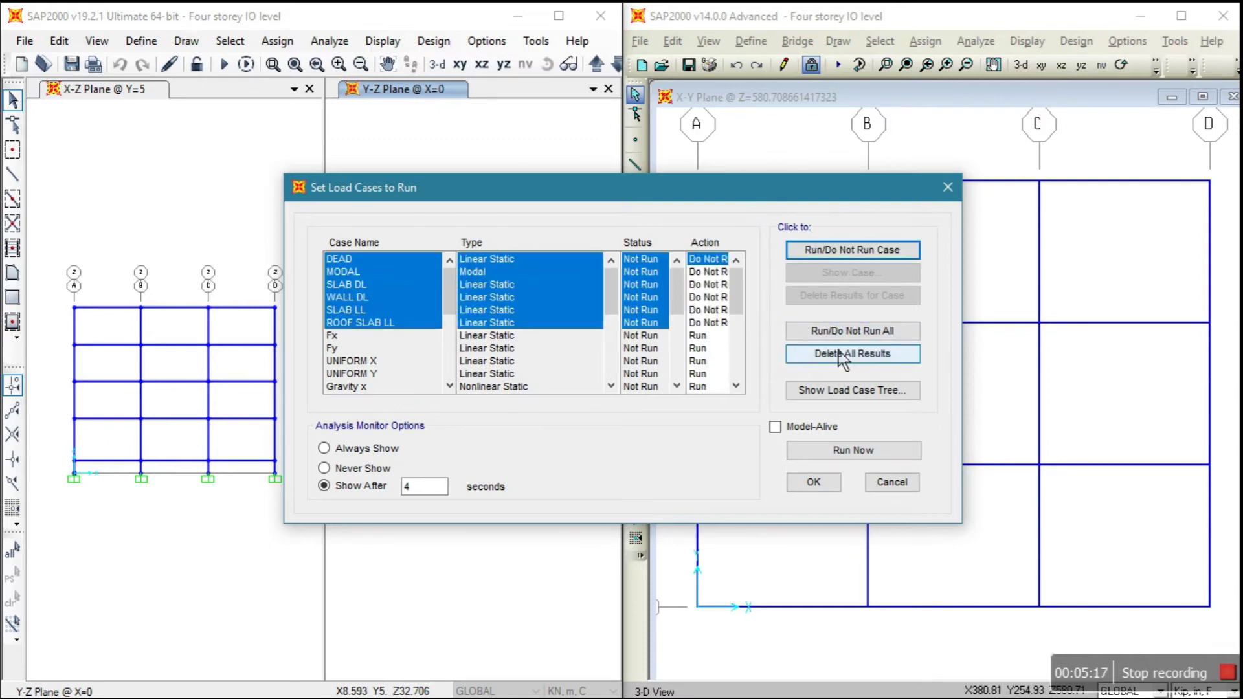
click(868, 331)
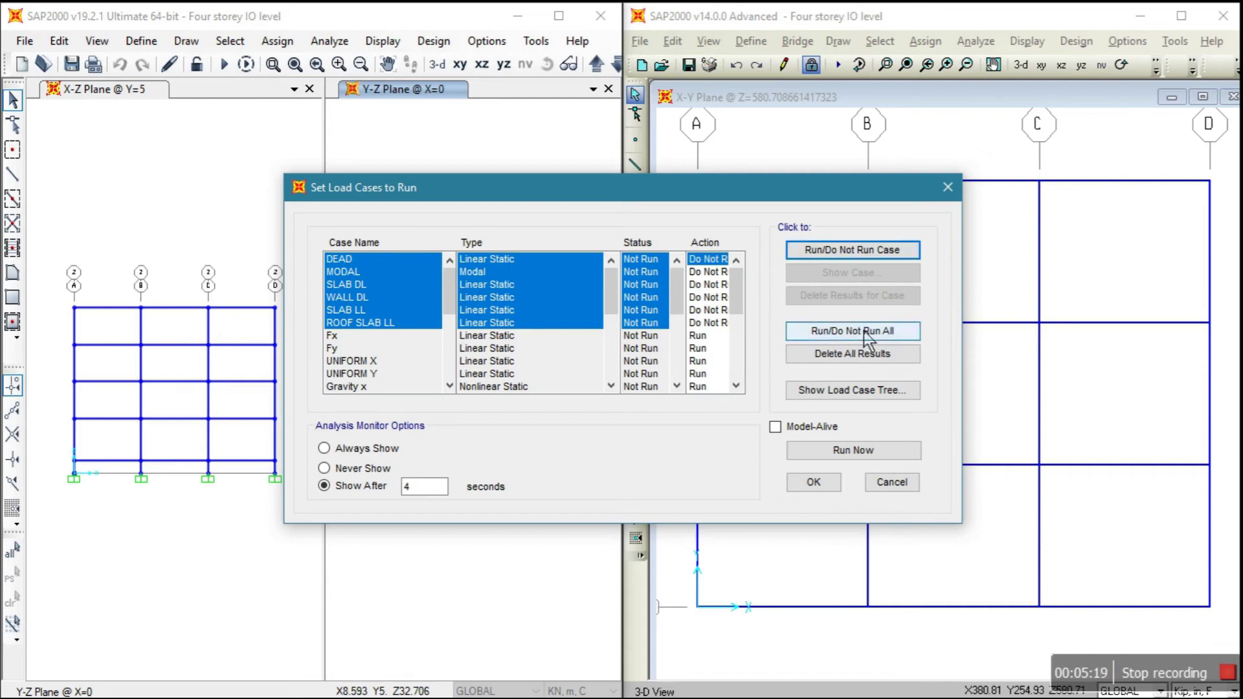
click(853, 256)
click(861, 451)
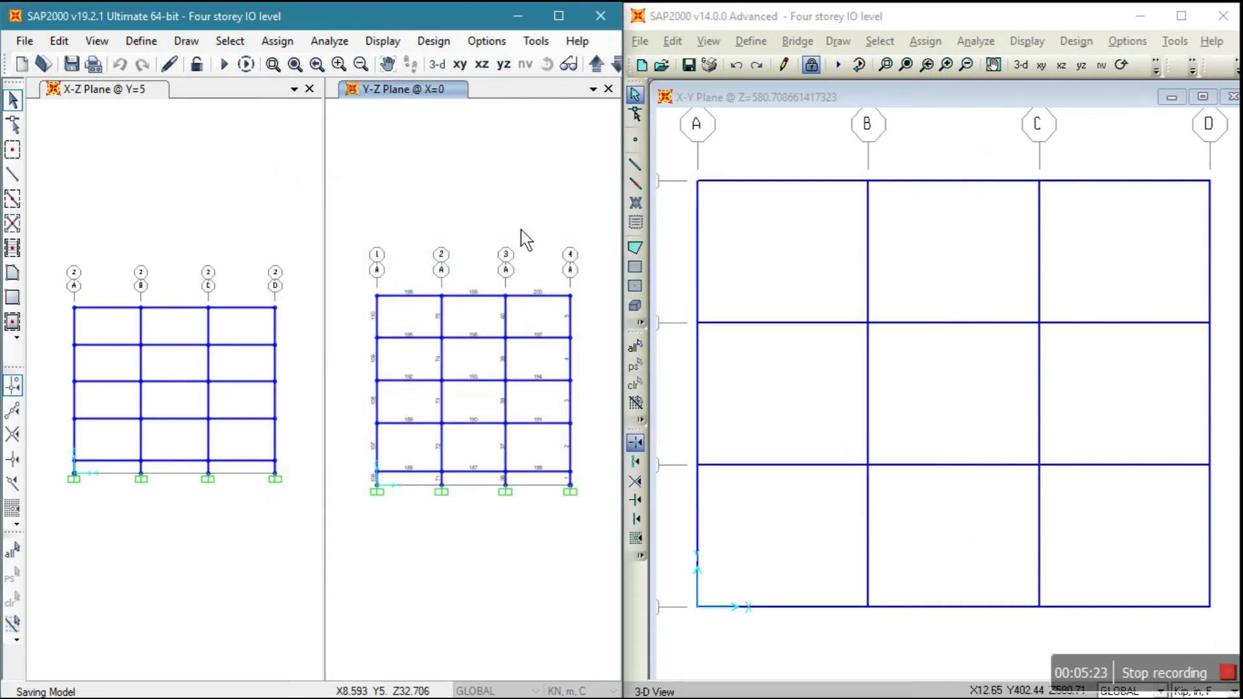
In v14, set only the load cases DEAD through ROOF SLAB LL to run.
click(1000, 26)
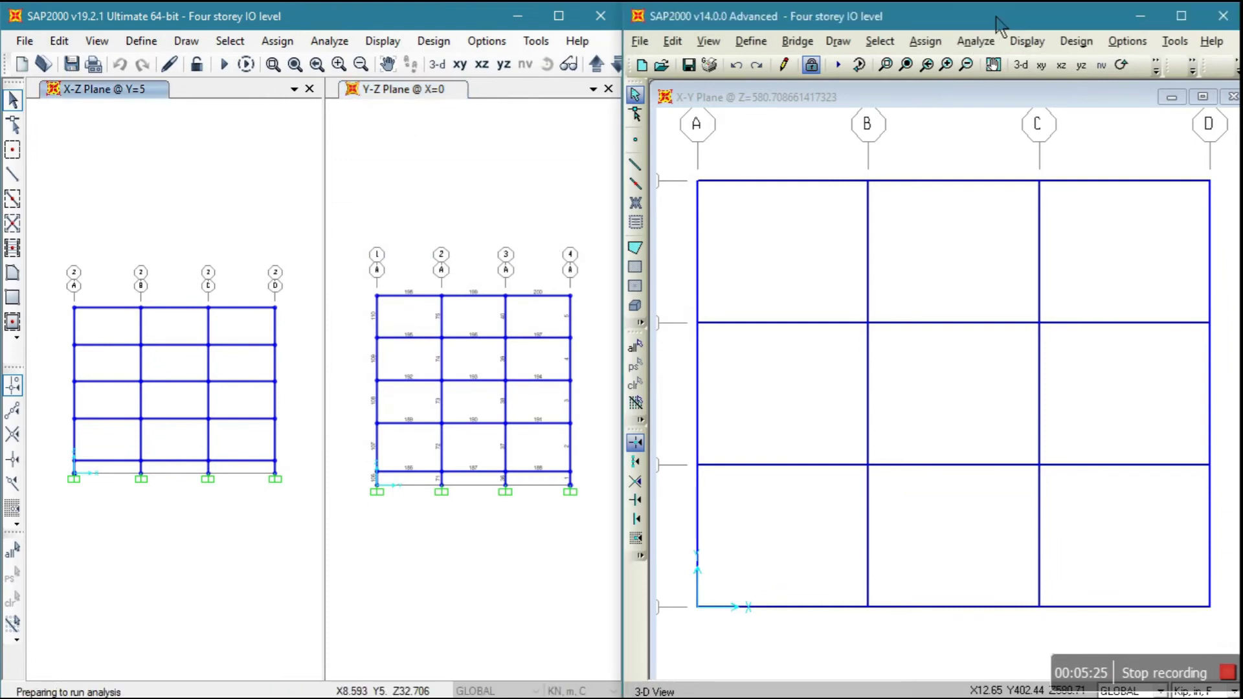
click(853, 70)
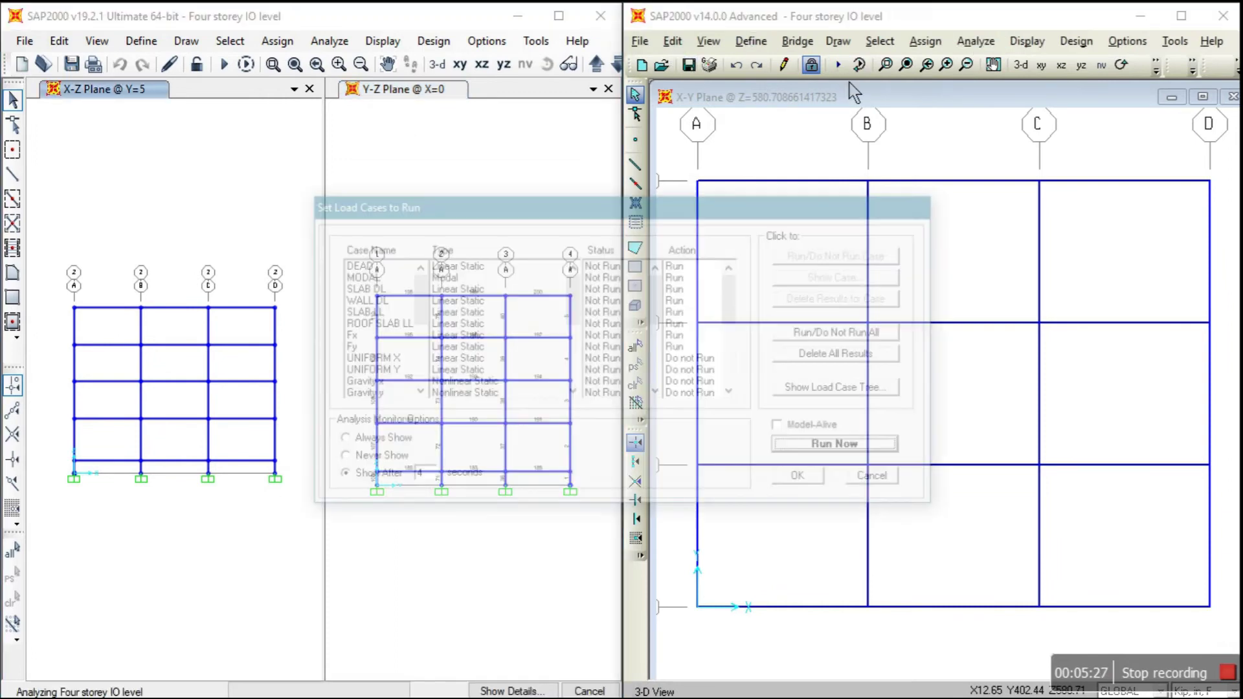
click(842, 332)
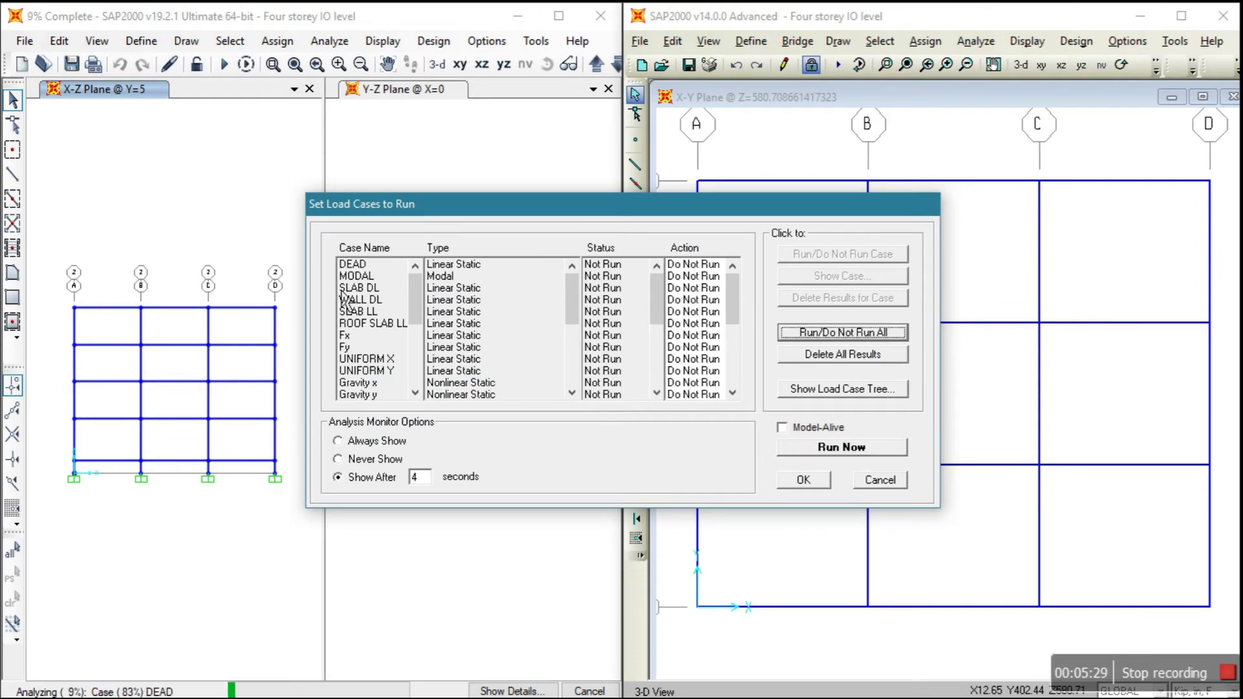
drag(353, 265, 680, 317)
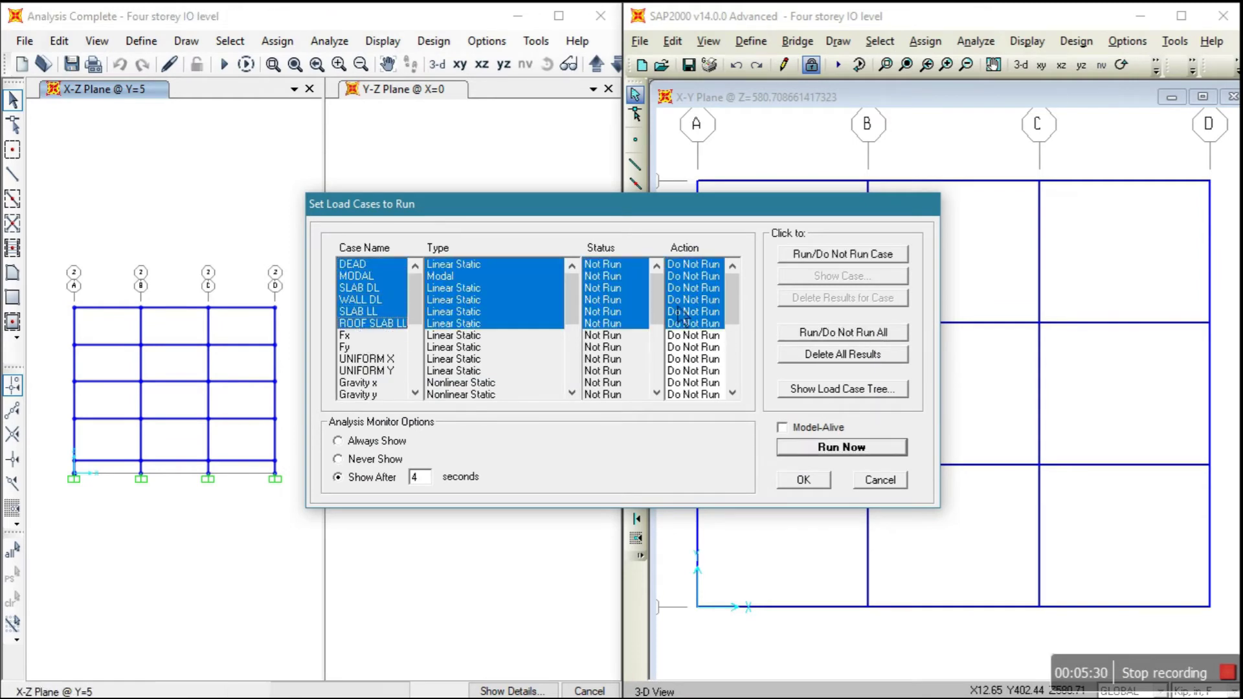
click(855, 254)
Start the v14 analysis, then clear all Model Definition tables in v19's Choose Tables.
click(841, 448)
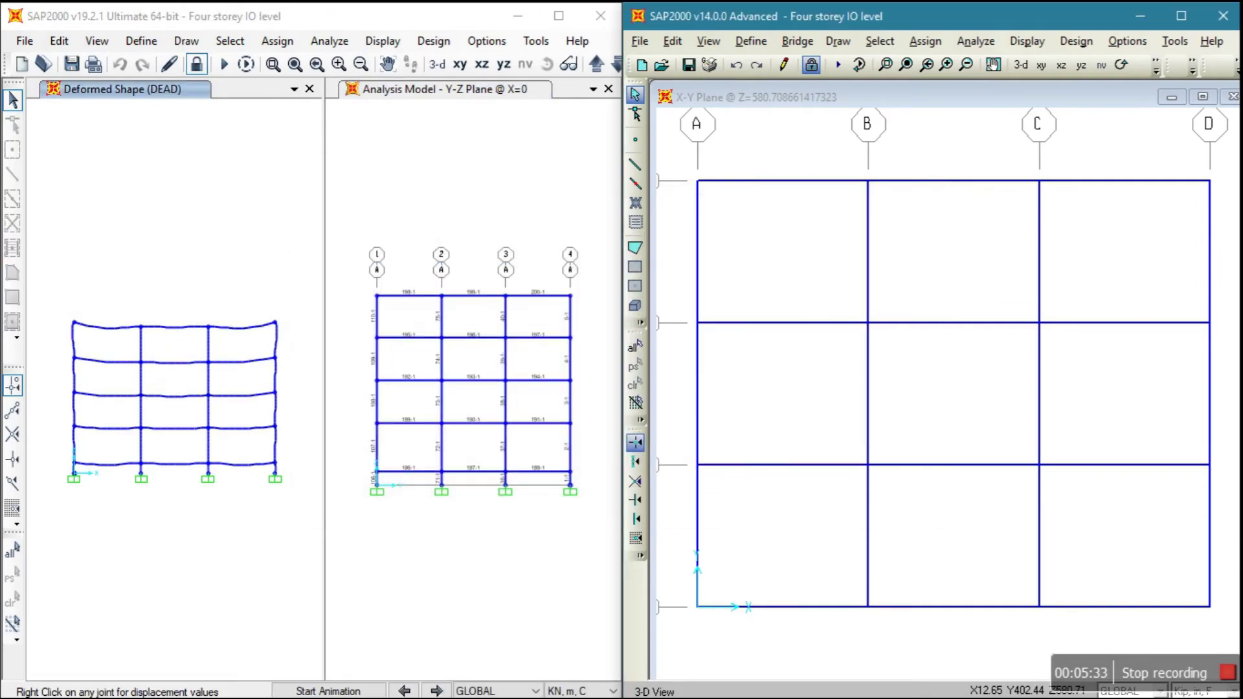
click(390, 51)
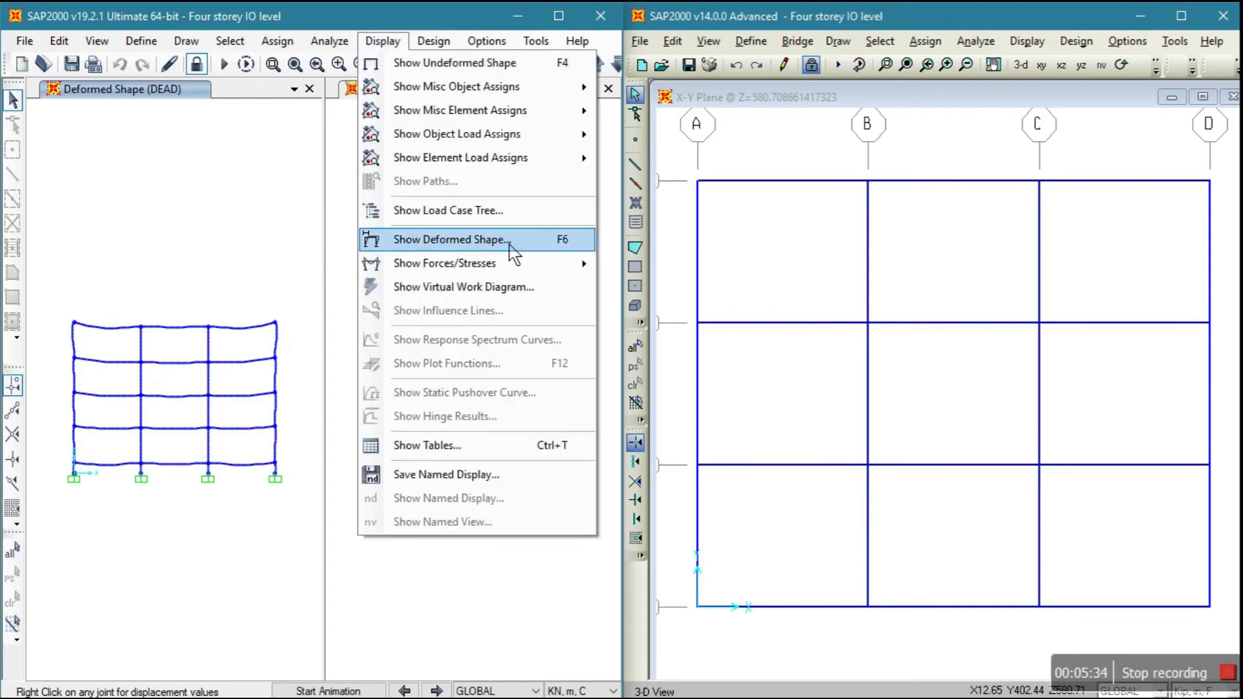
click(446, 453)
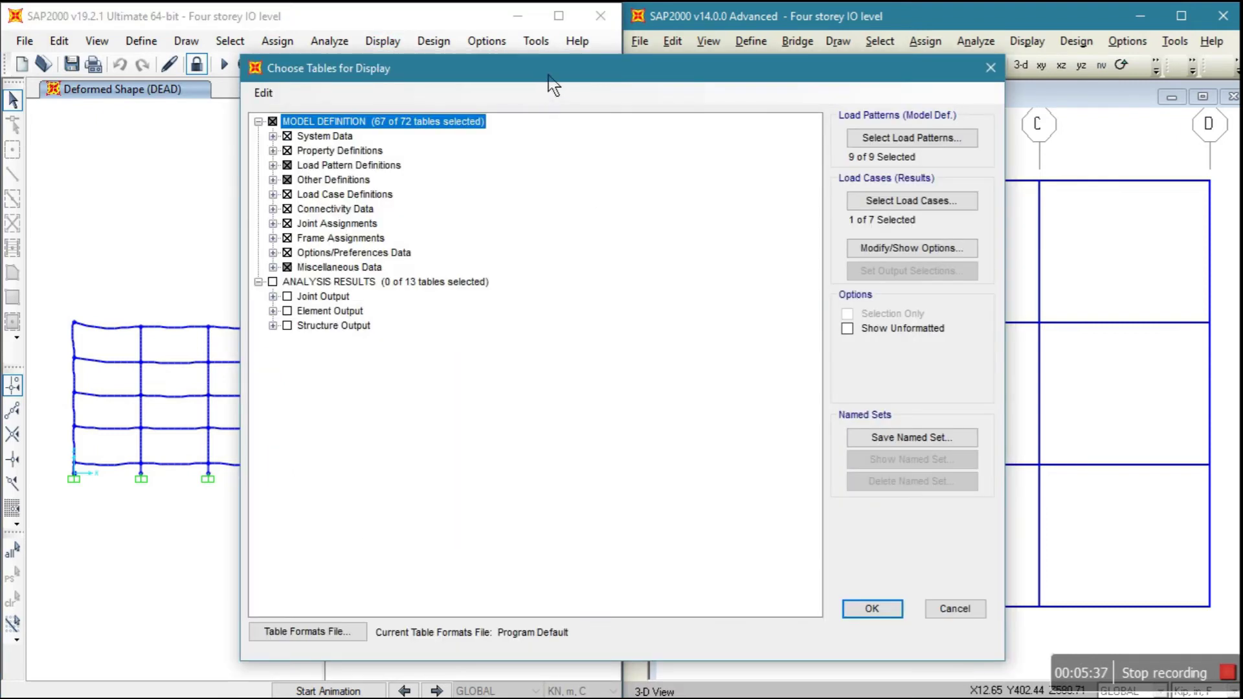
drag(544, 75, 326, 54)
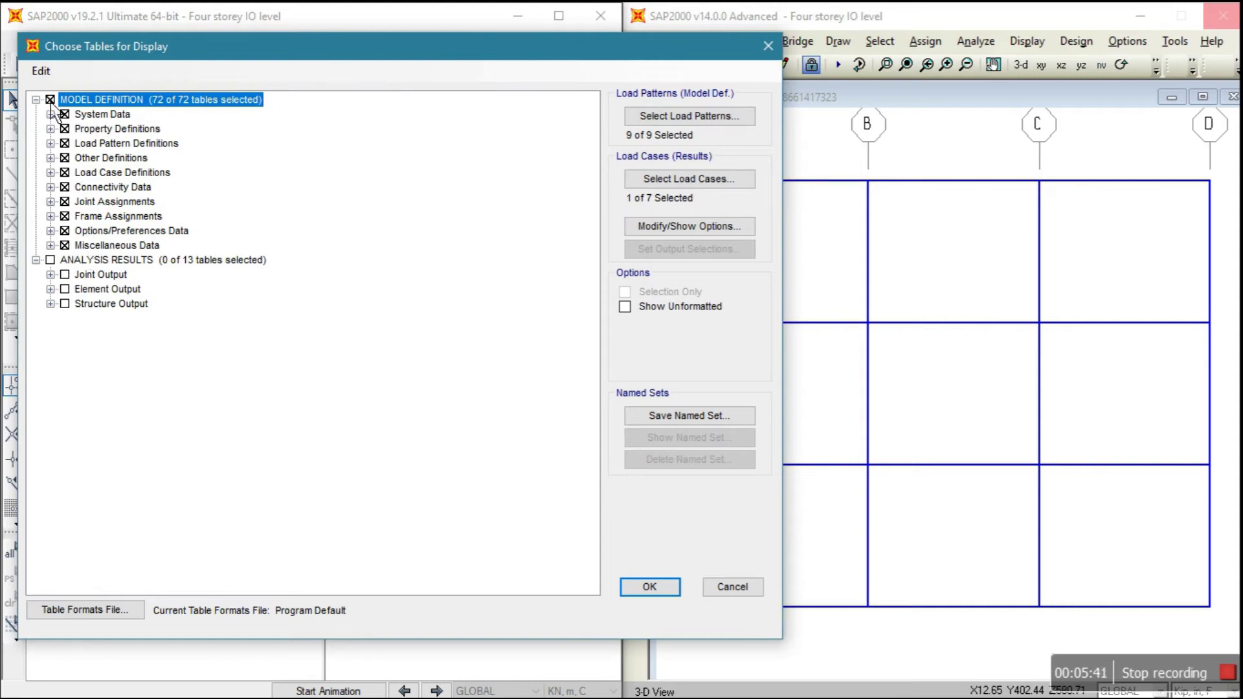
click(50, 100)
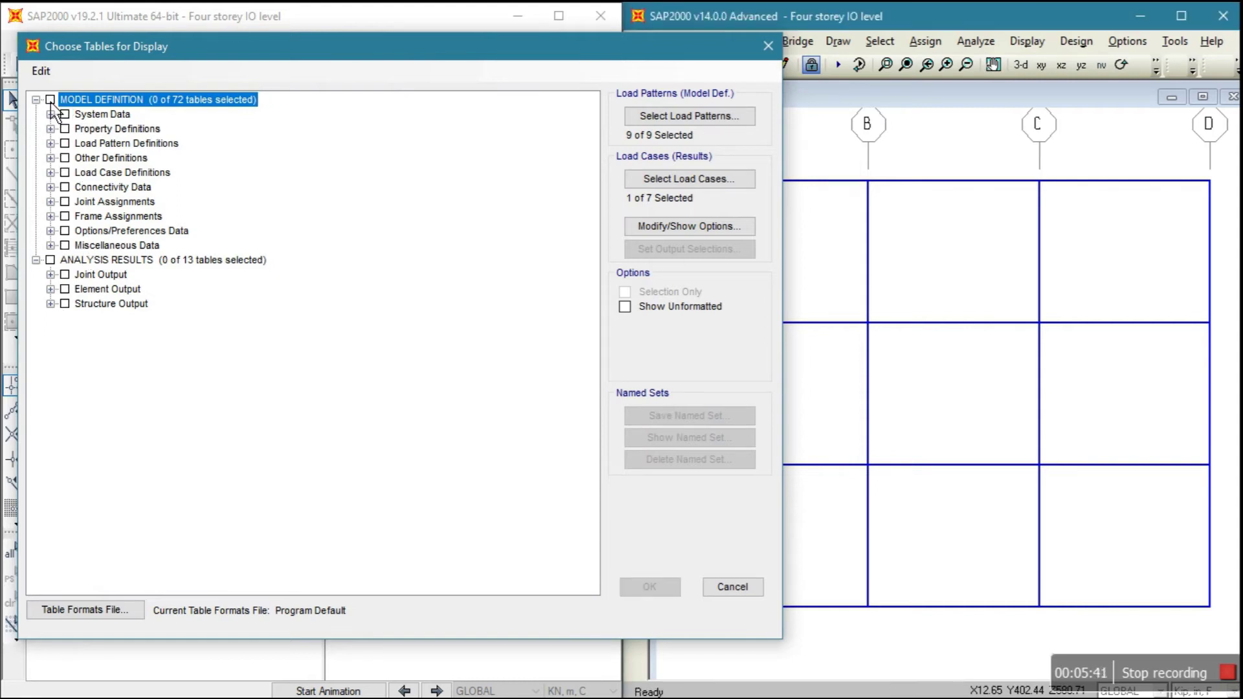
Select the Structure Output > Base Reactions table for display.
click(50, 304)
click(50, 303)
click(50, 288)
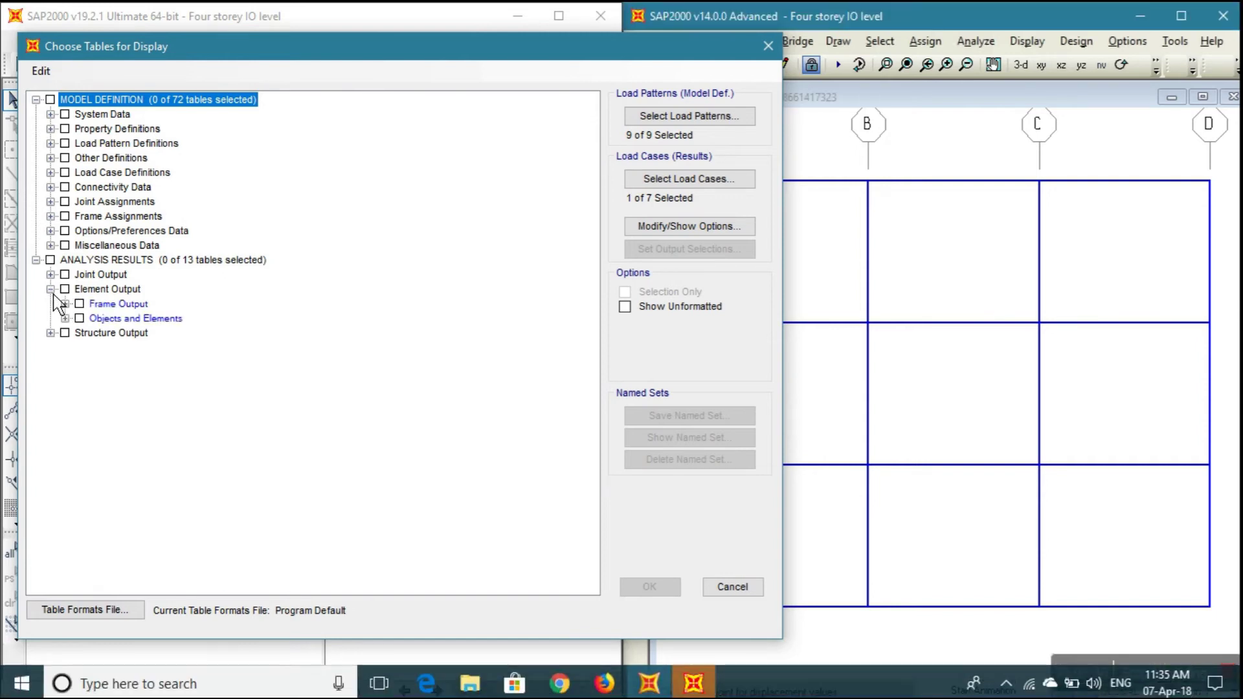
click(52, 290)
click(51, 304)
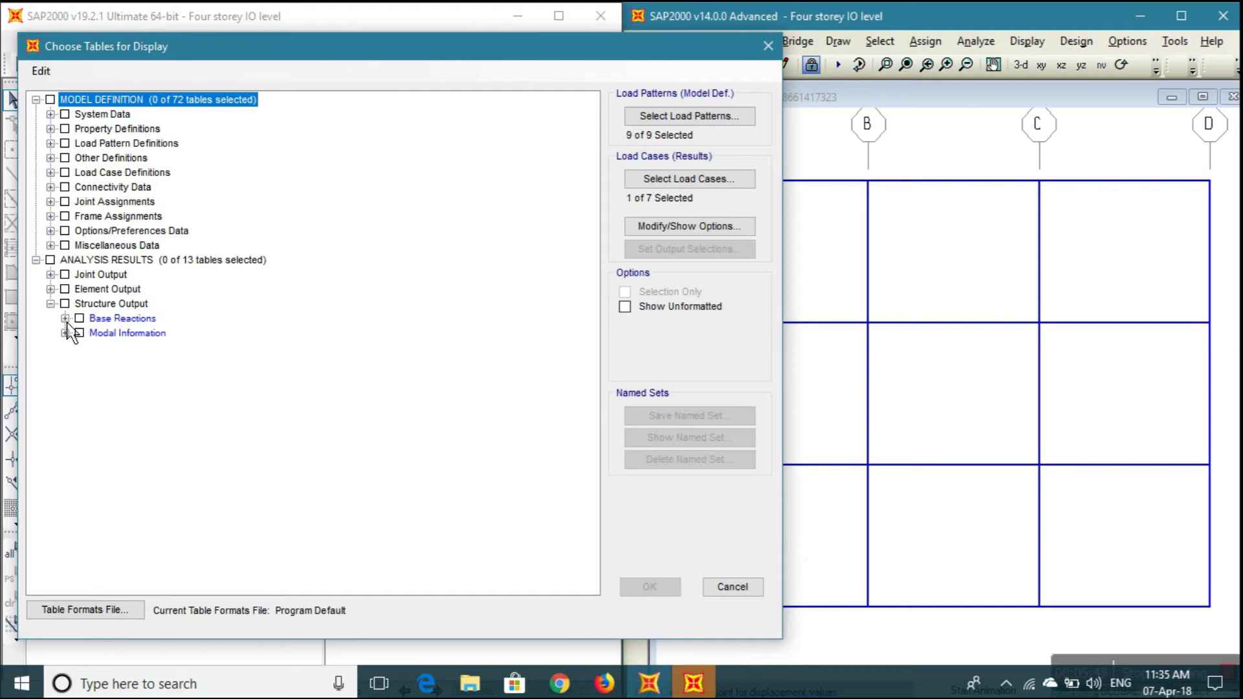
click(64, 318)
click(94, 333)
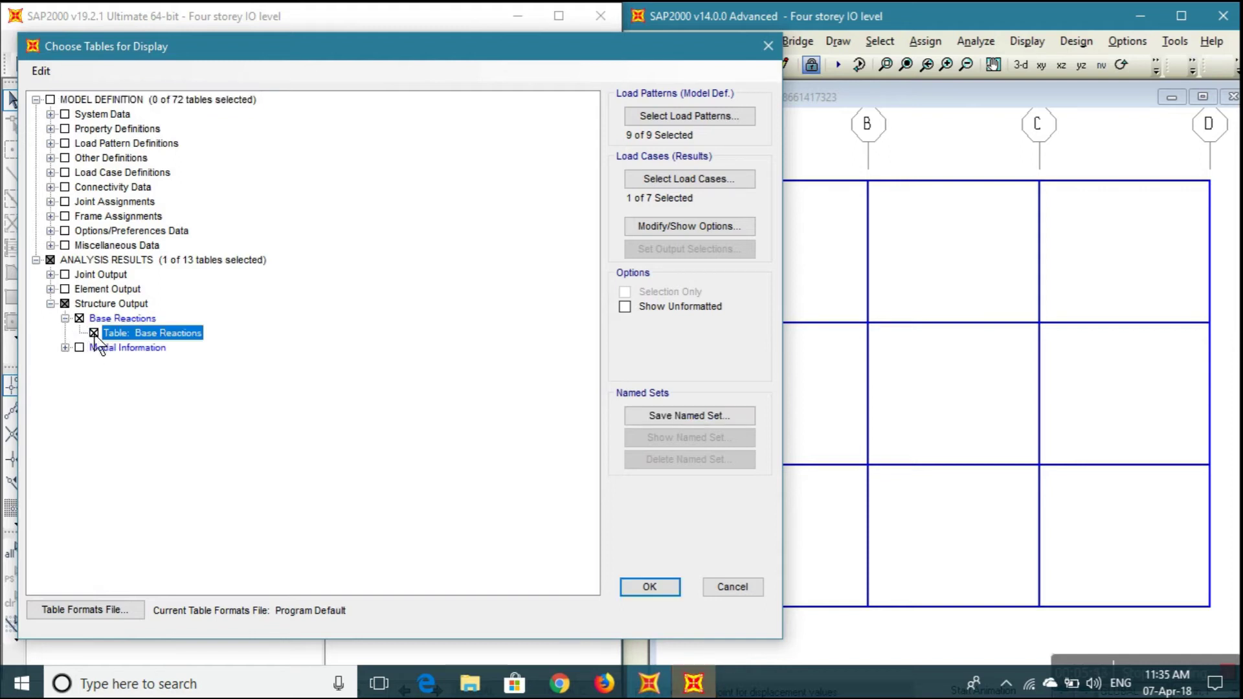
Include all seven load cases, DEAD through WALL DL, and display the Base Reactions table.
click(674, 185)
drag(511, 303, 527, 385)
click(688, 327)
click(649, 587)
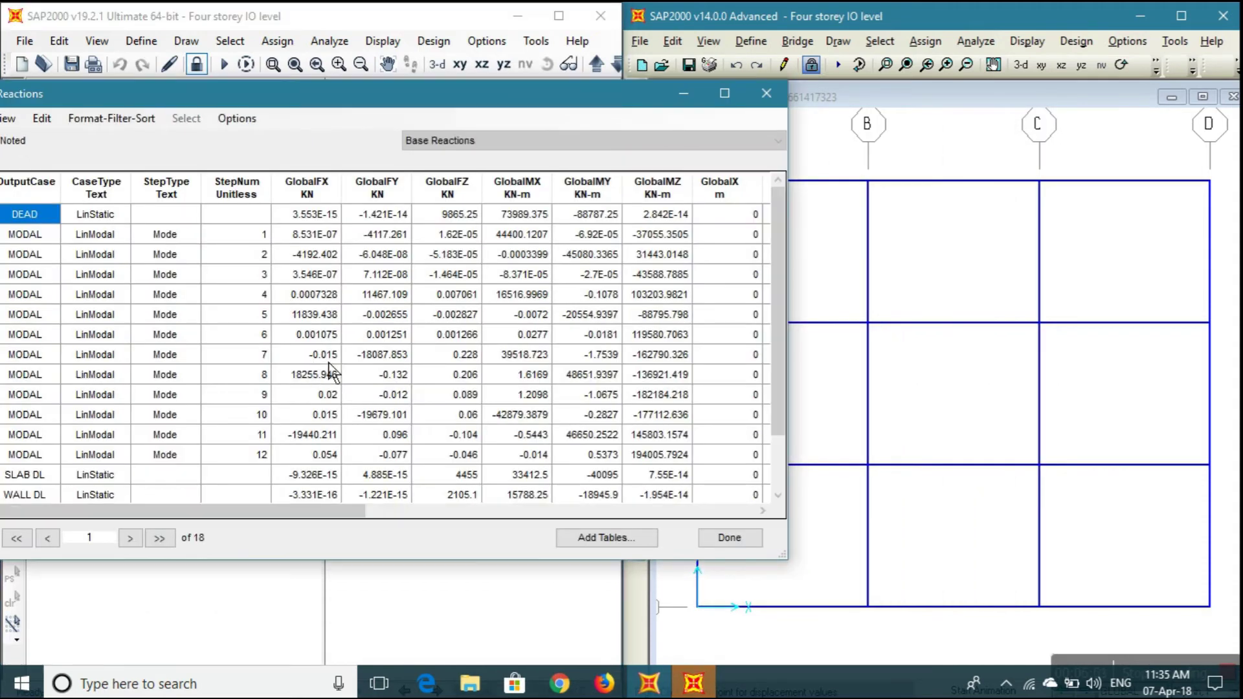
click(1000, 20)
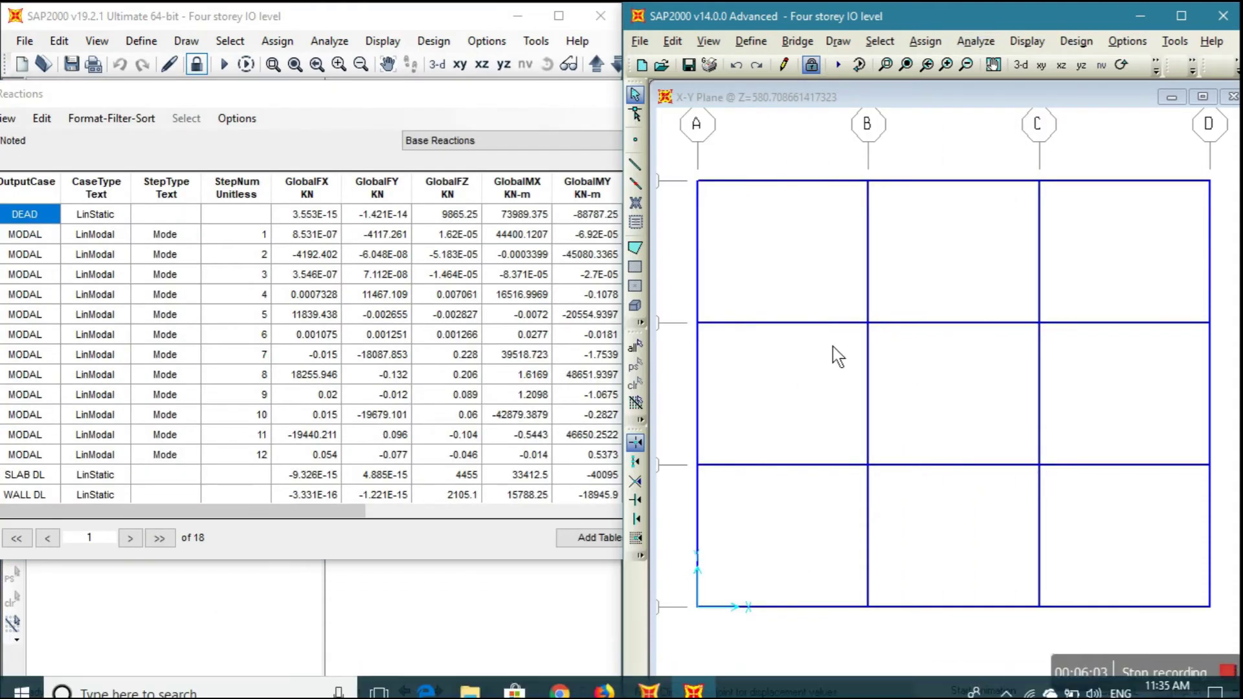
click(1026, 42)
click(886, 377)
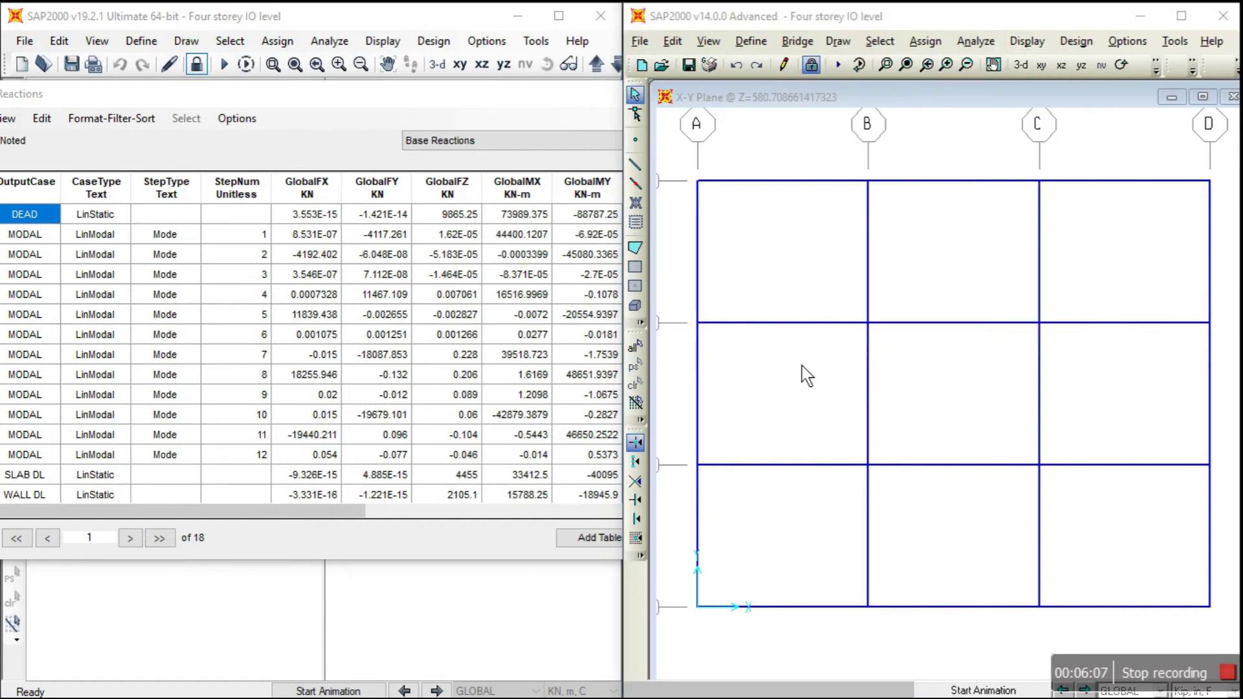
click(291, 351)
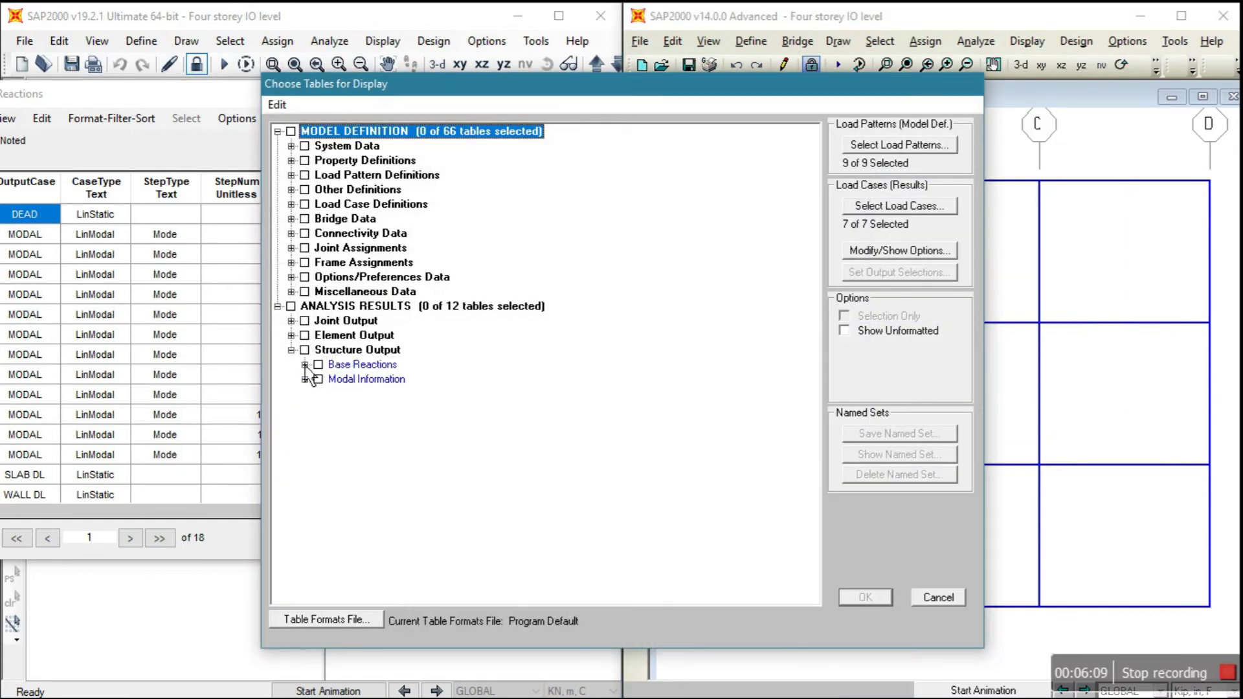
click(305, 365)
click(331, 379)
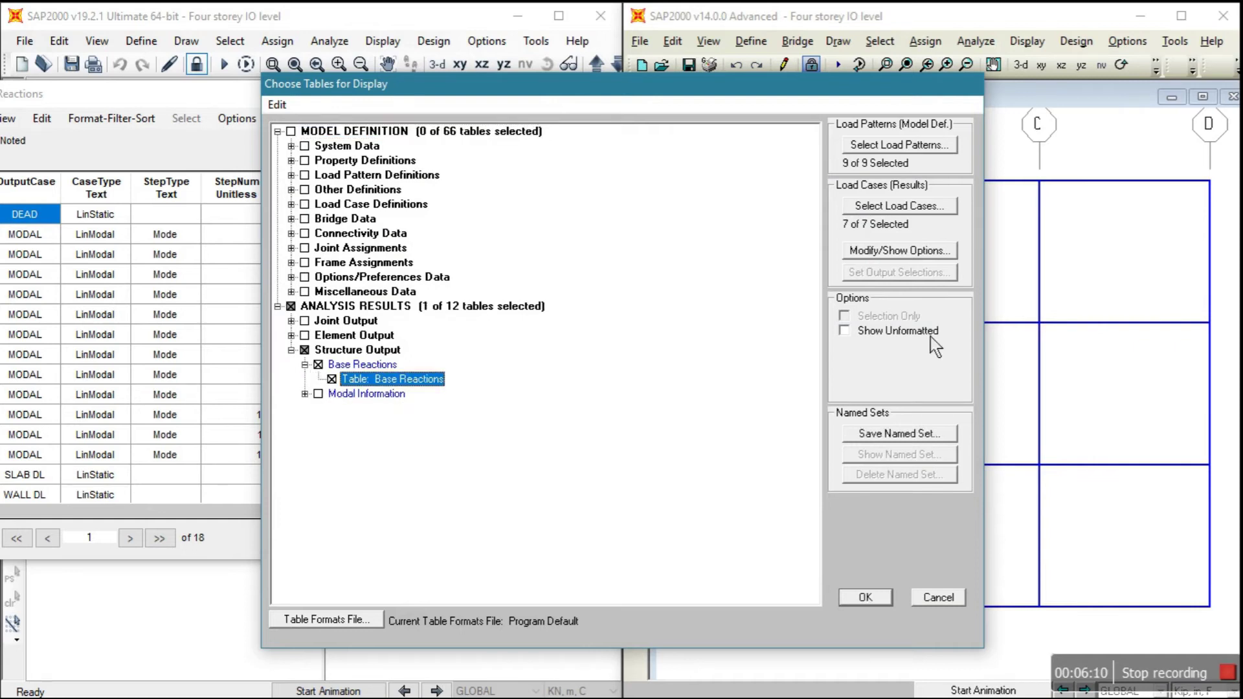
click(934, 211)
click(722, 339)
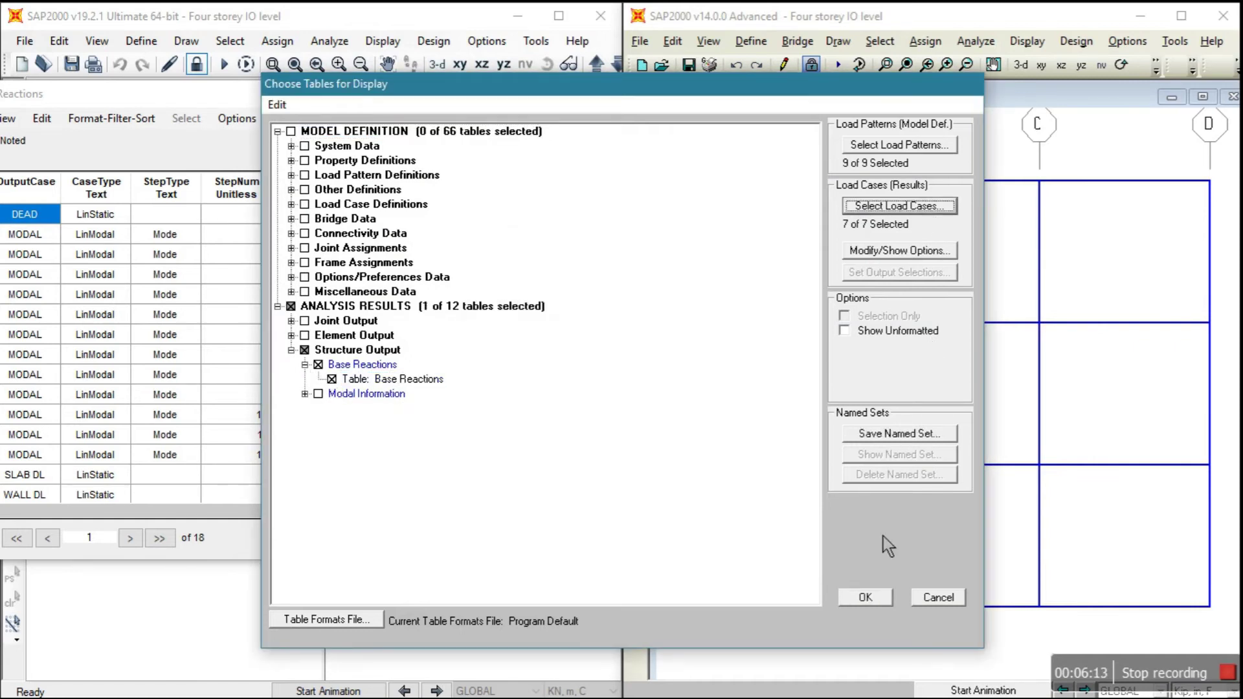
click(865, 597)
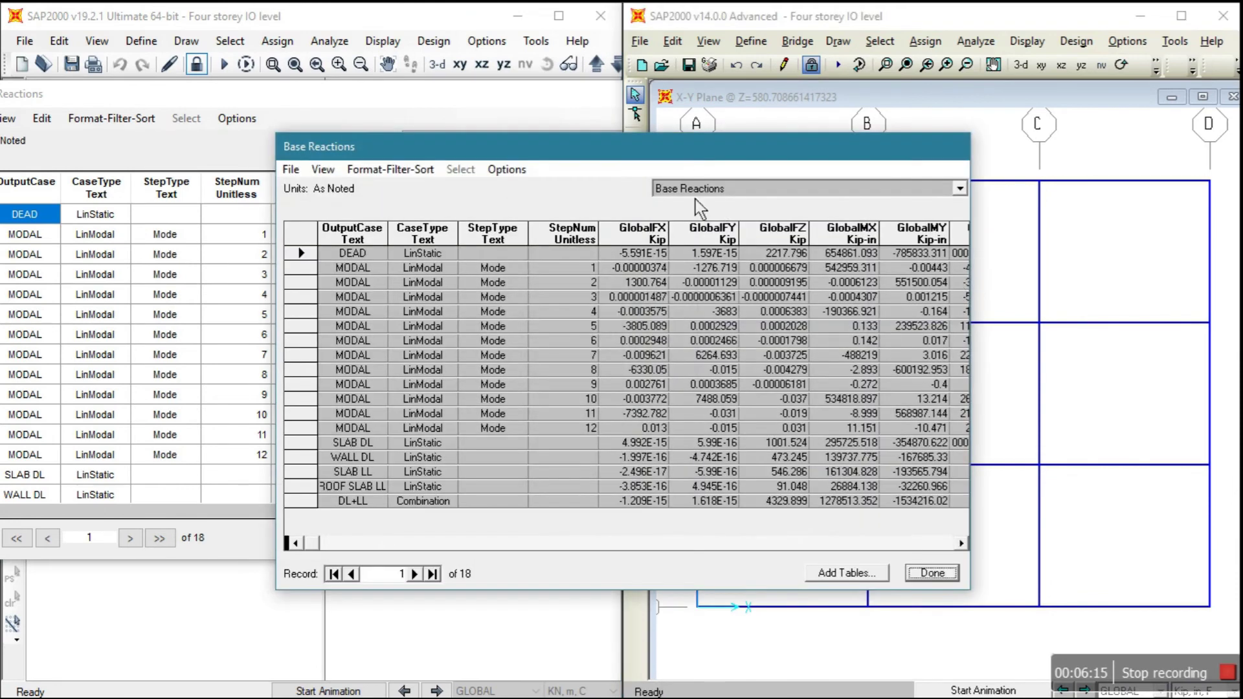
drag(691, 144, 880, 149)
drag(499, 104, 547, 71)
drag(957, 158, 592, 370)
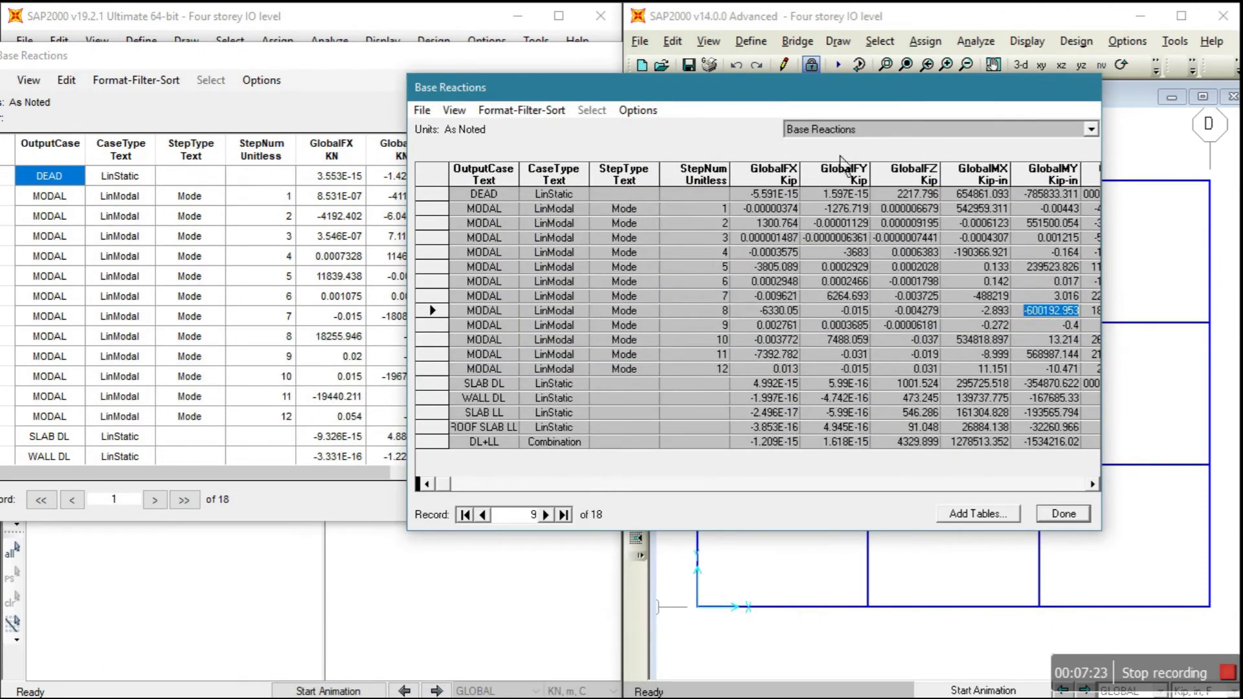
drag(838, 91, 618, 238)
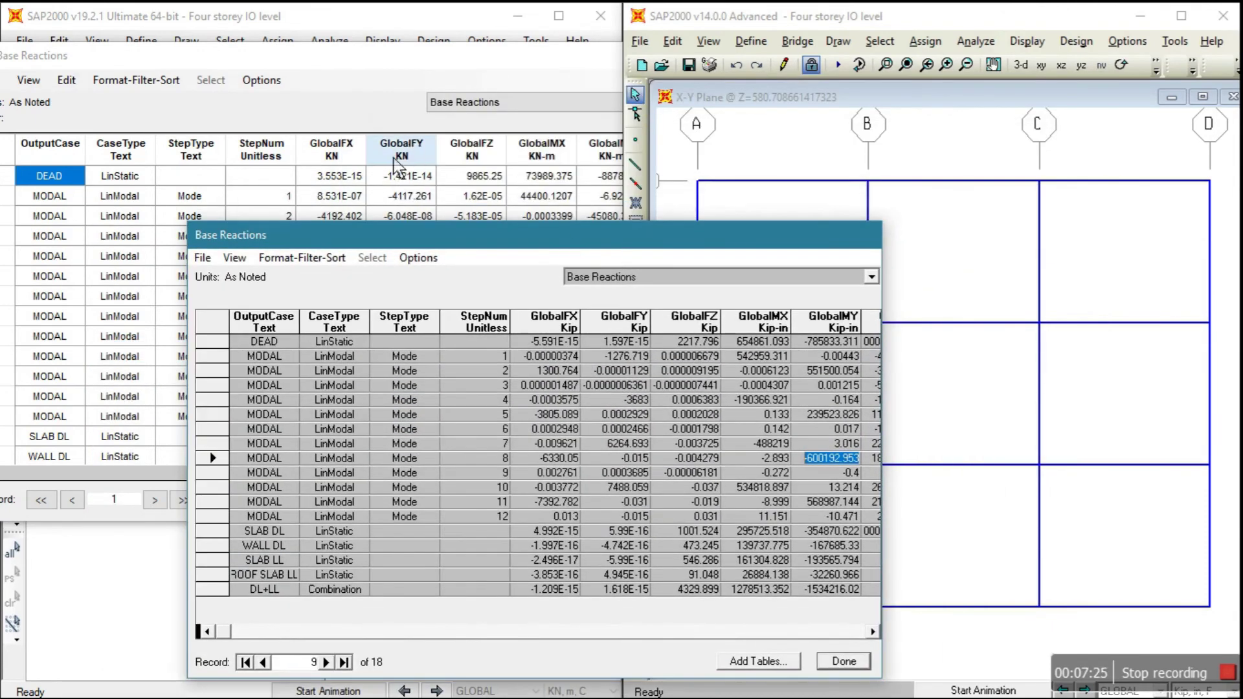
click(843, 661)
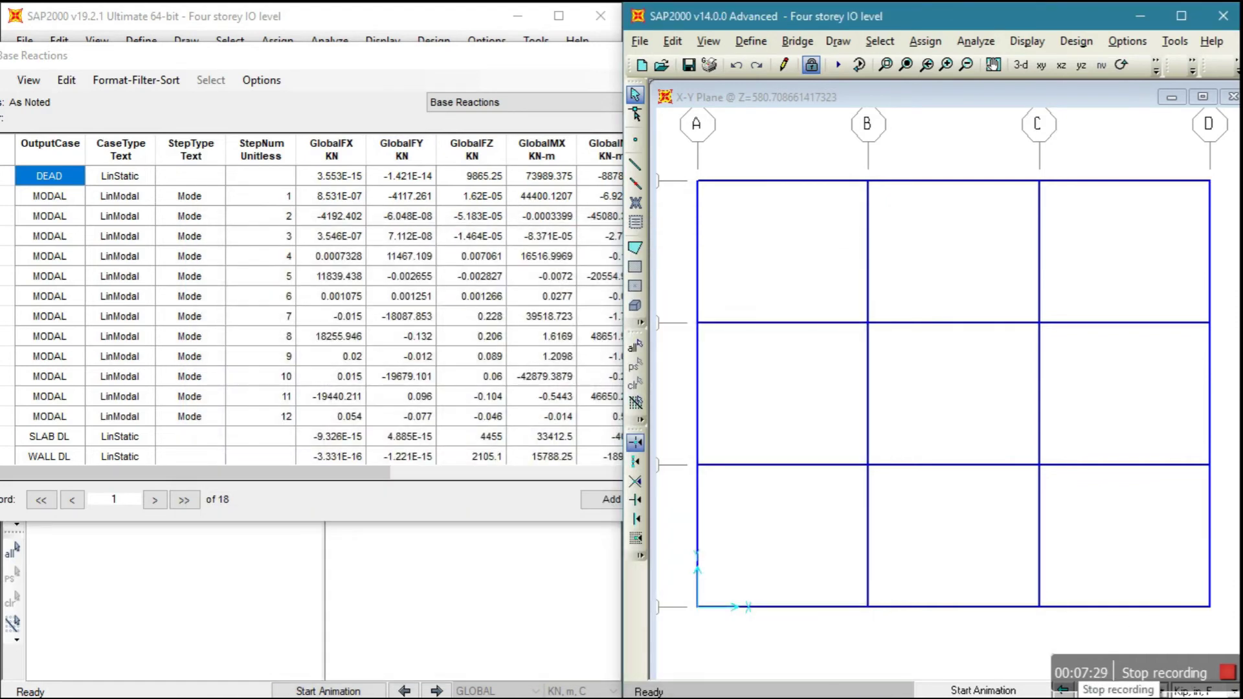
Set the v14 display units to KN, m, C and return its window to the right half.
double_click(935, 16)
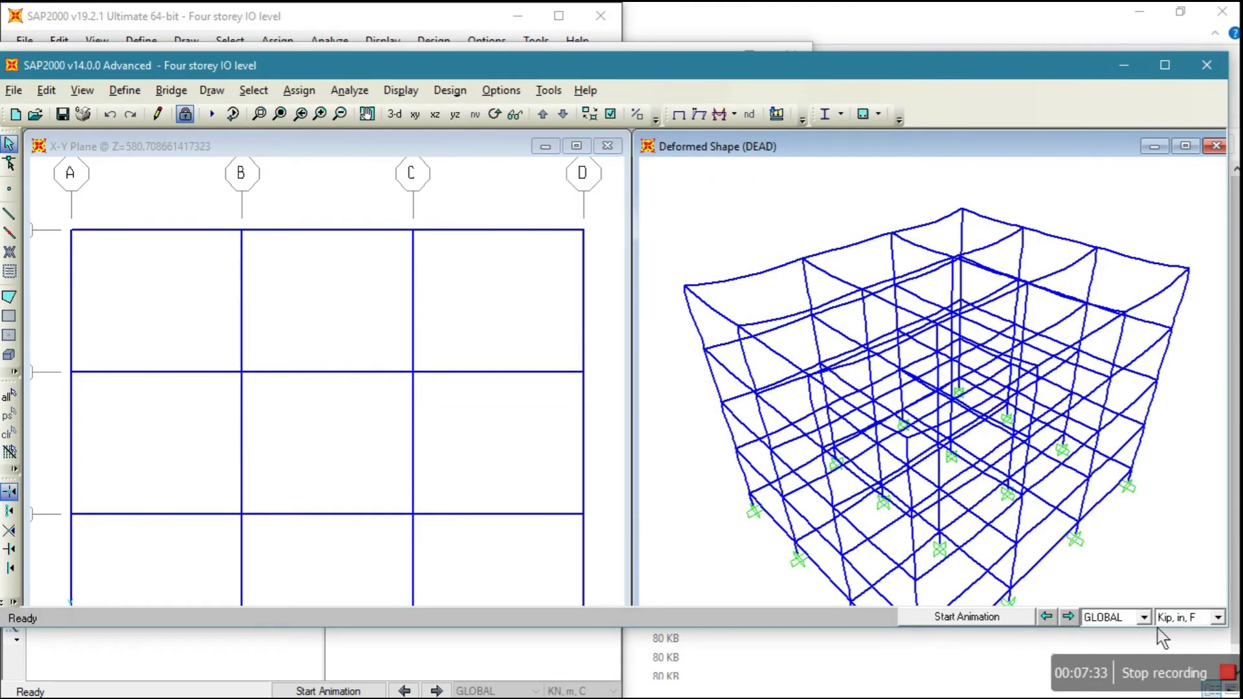
click(1216, 618)
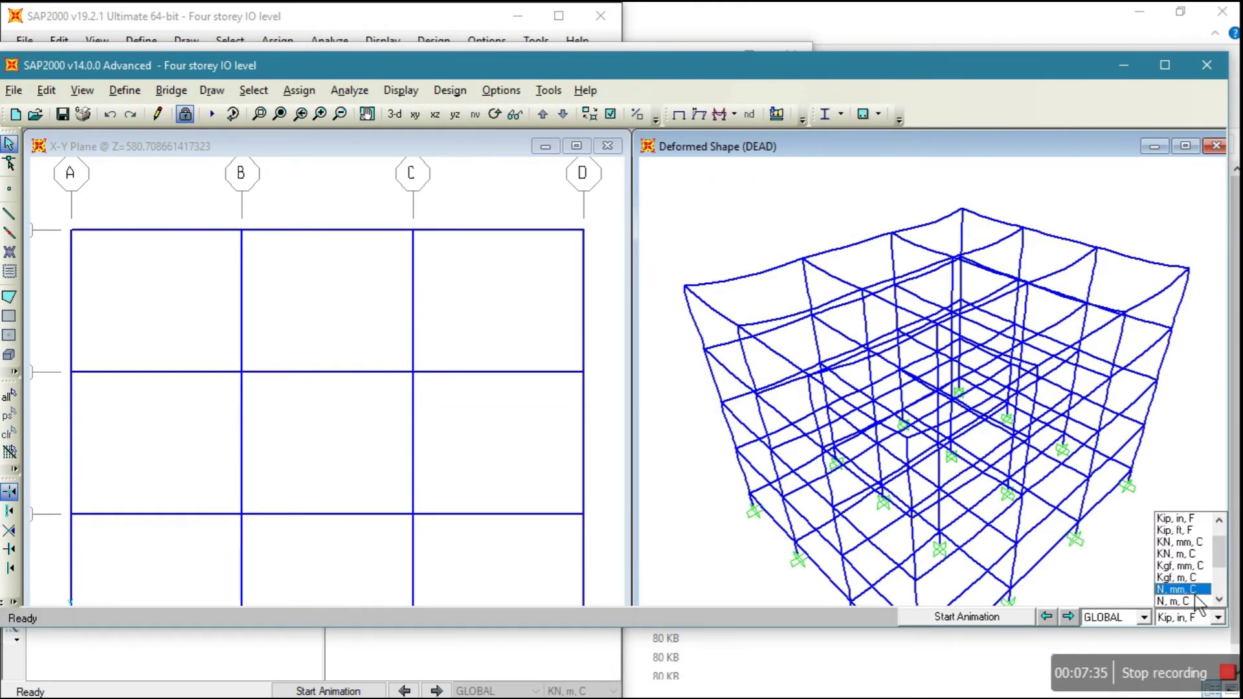
click(1174, 553)
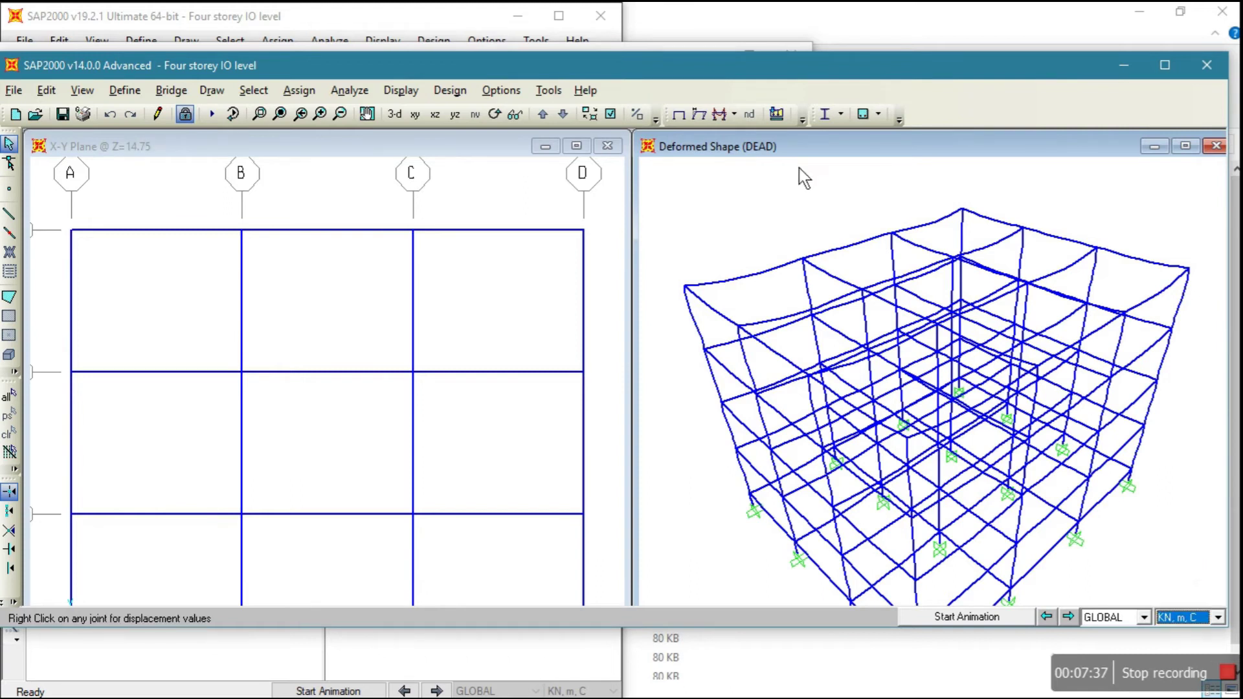
drag(780, 67, 1116, 65)
click(1028, 41)
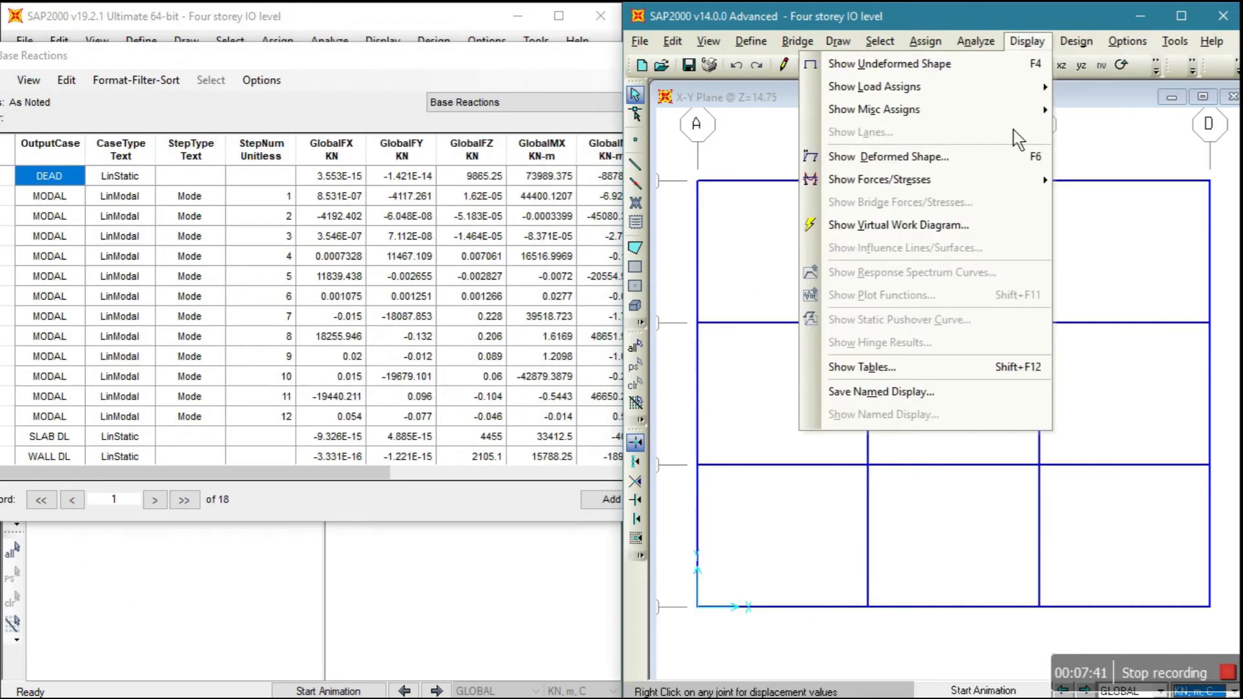
click(868, 364)
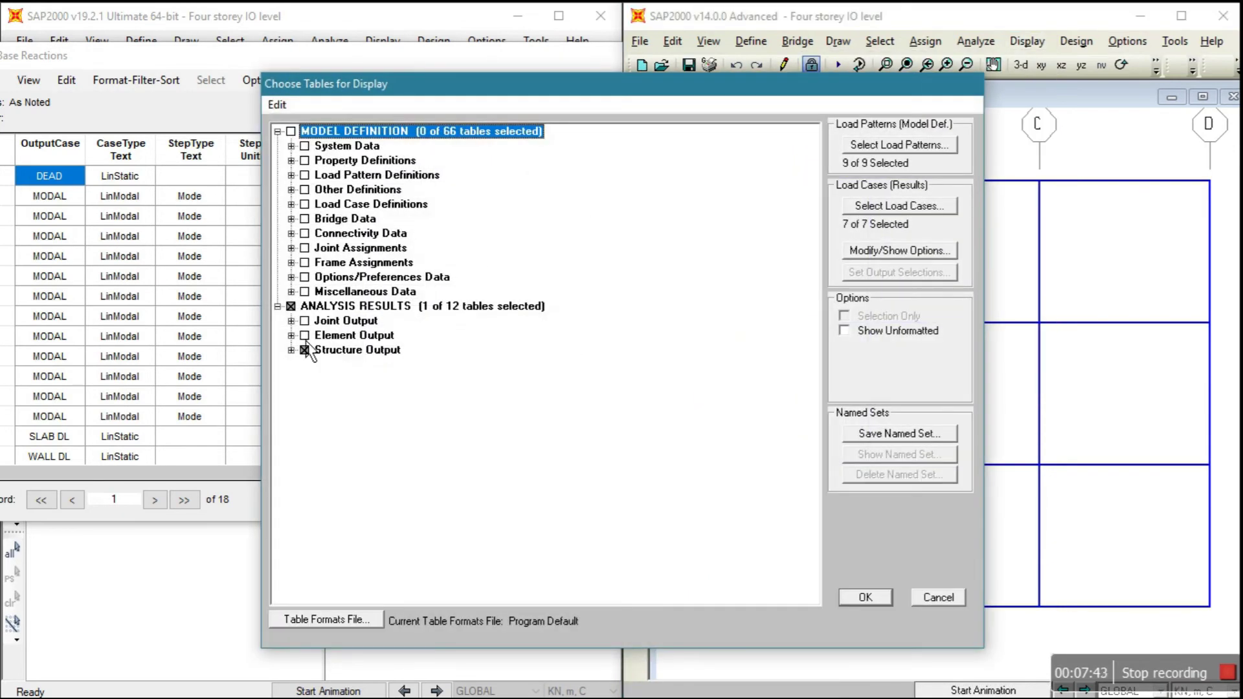
click(867, 598)
drag(681, 150, 677, 280)
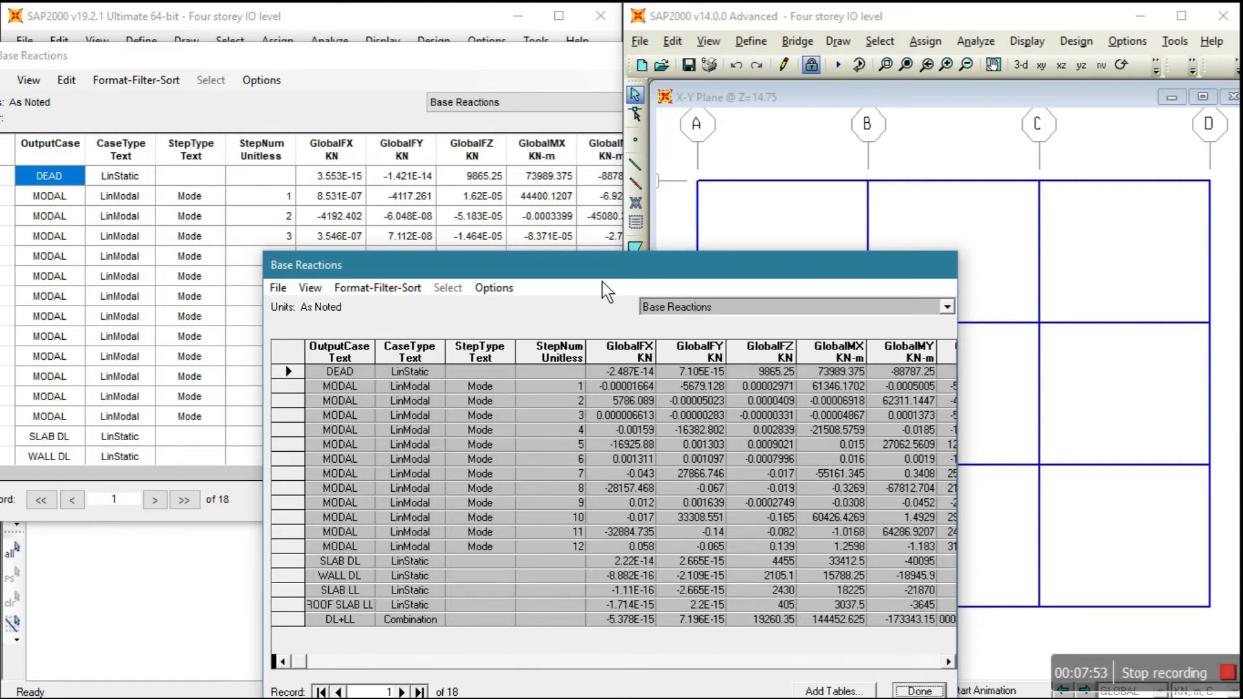
drag(598, 280, 772, 114)
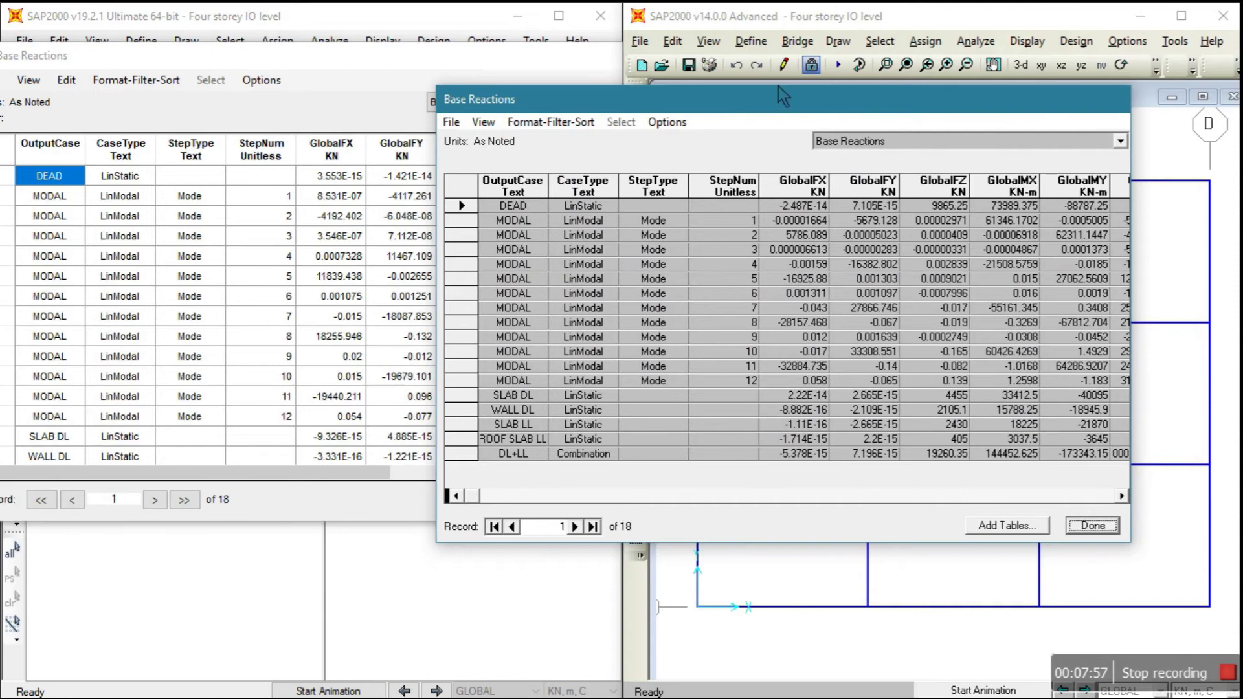
drag(778, 96, 488, 469)
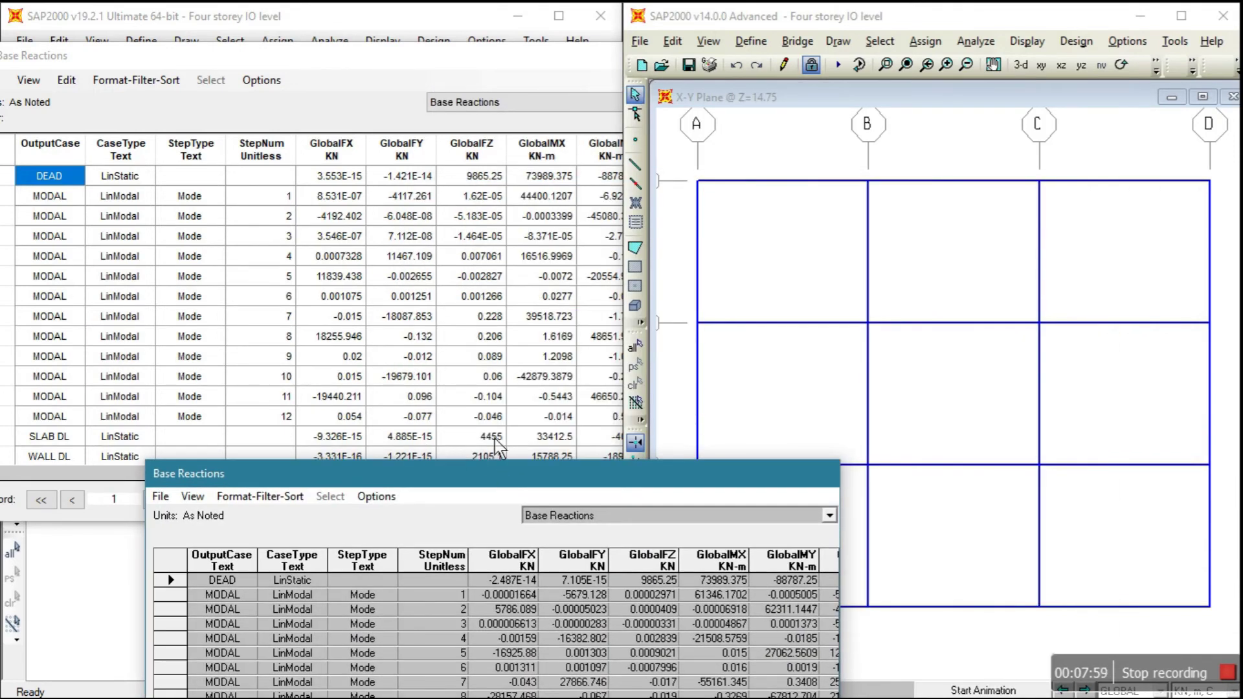
drag(516, 480, 550, 214)
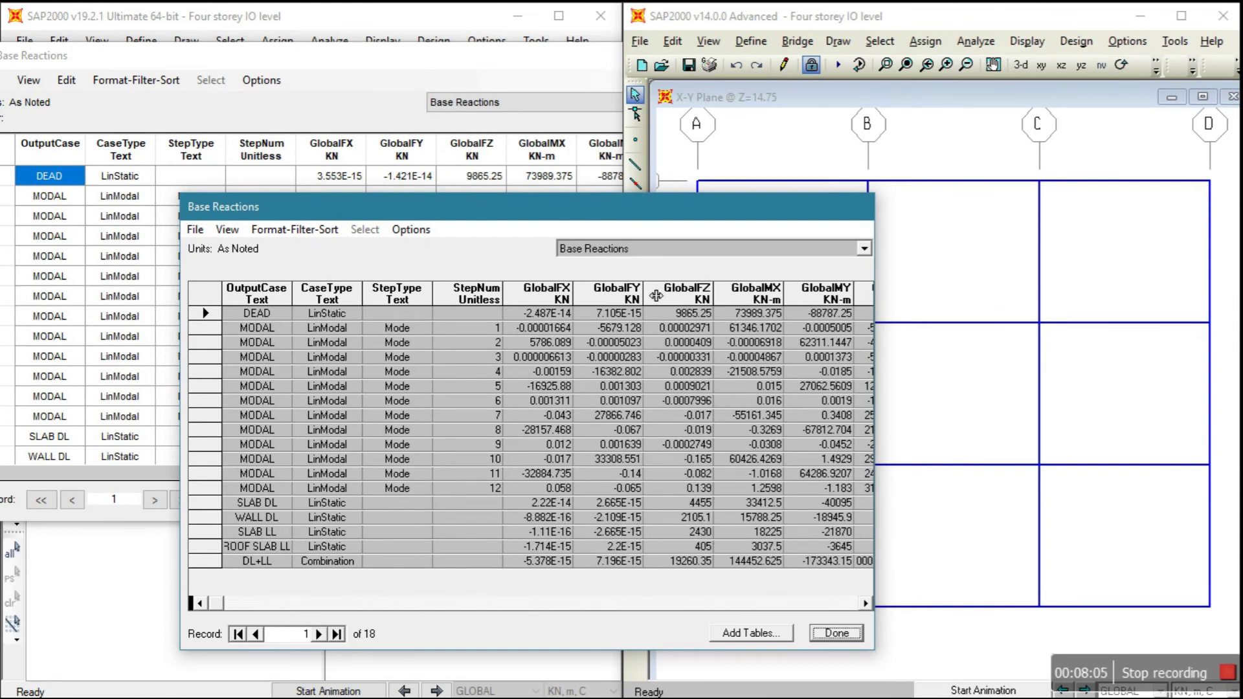
drag(542, 194, 750, 65)
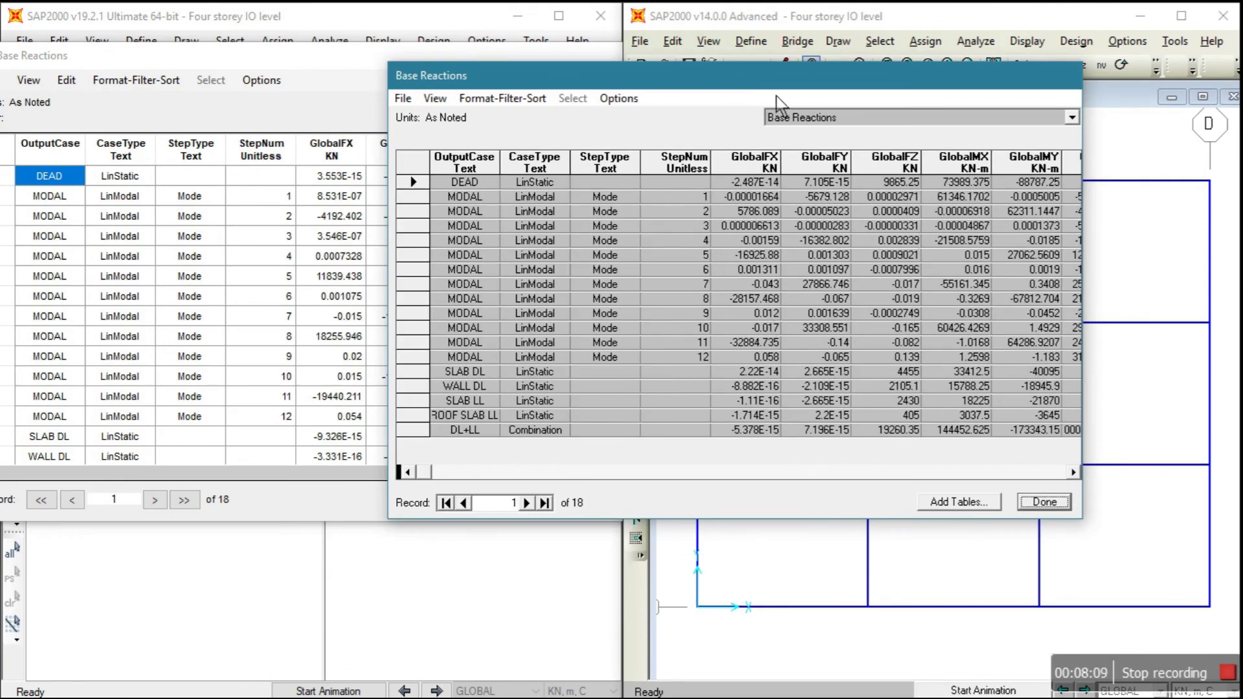
drag(769, 90, 834, 78)
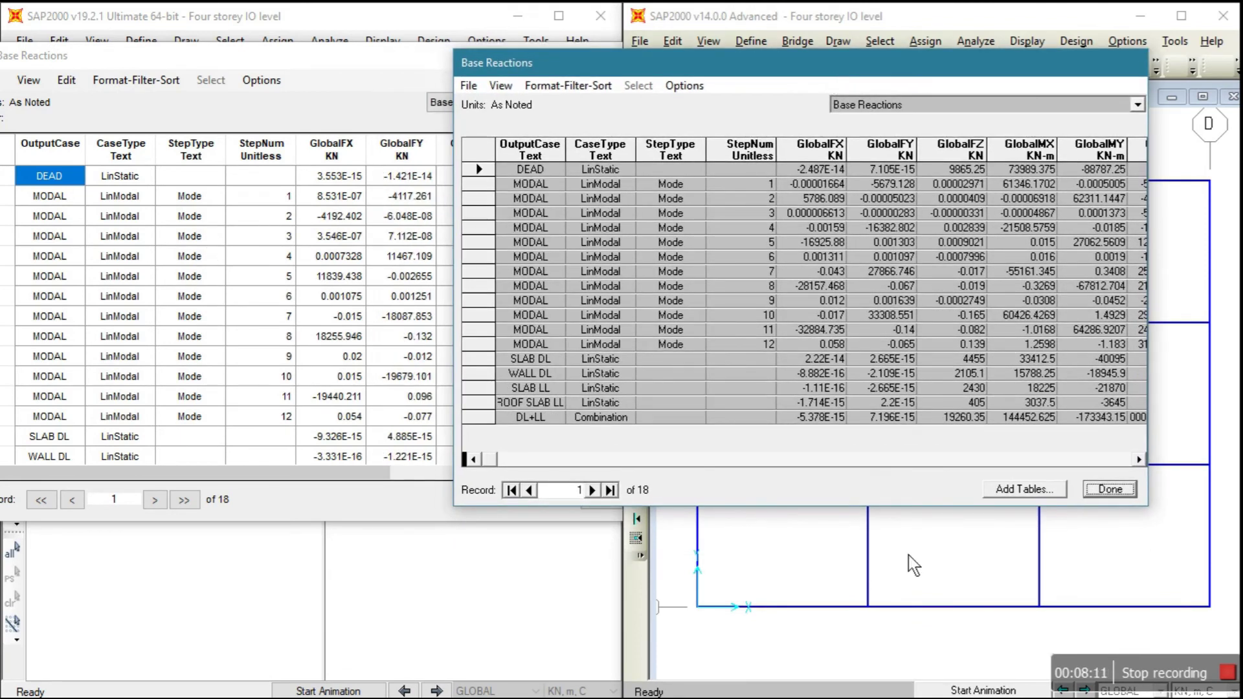
click(1109, 490)
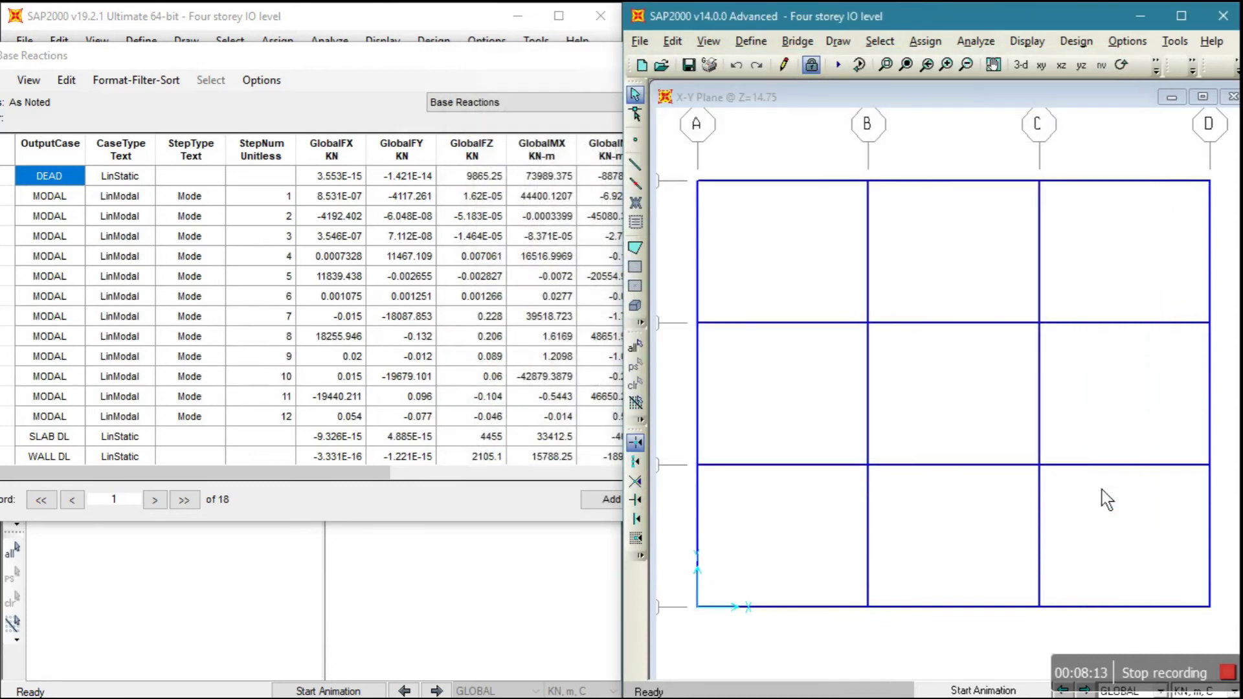
drag(445, 72, 373, 68)
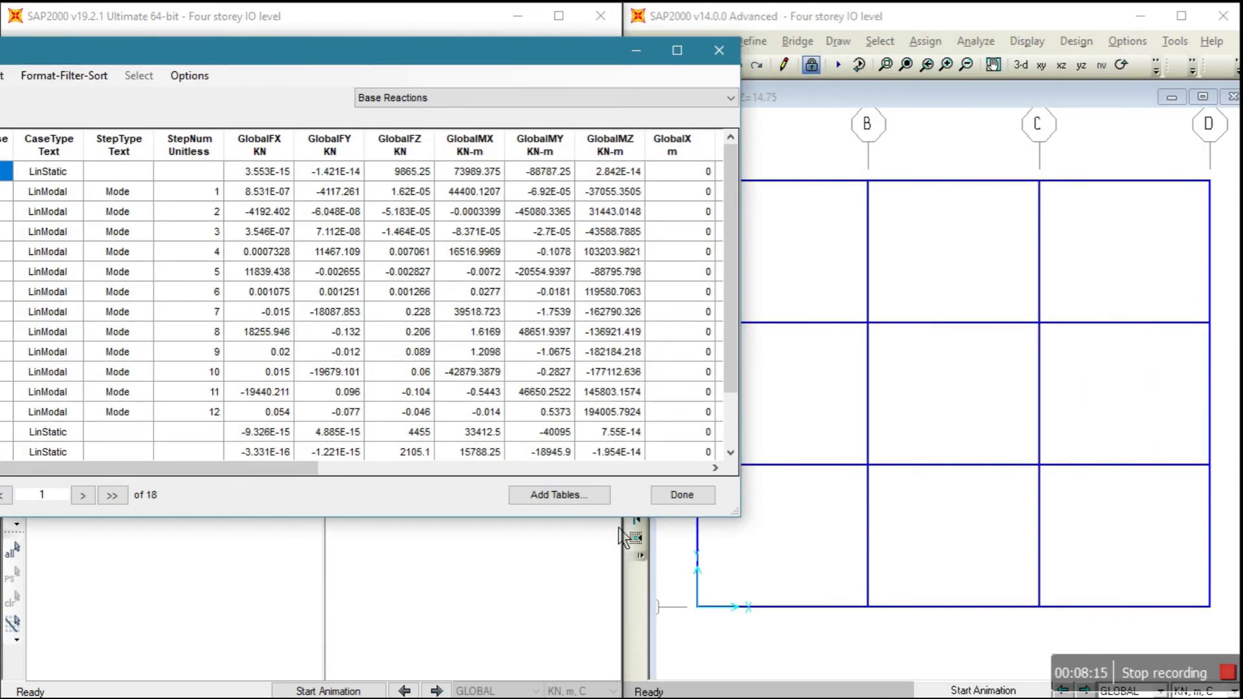
Close the v19 Base Reactions table and bring up the v19 Load Patterns definitions.
click(679, 500)
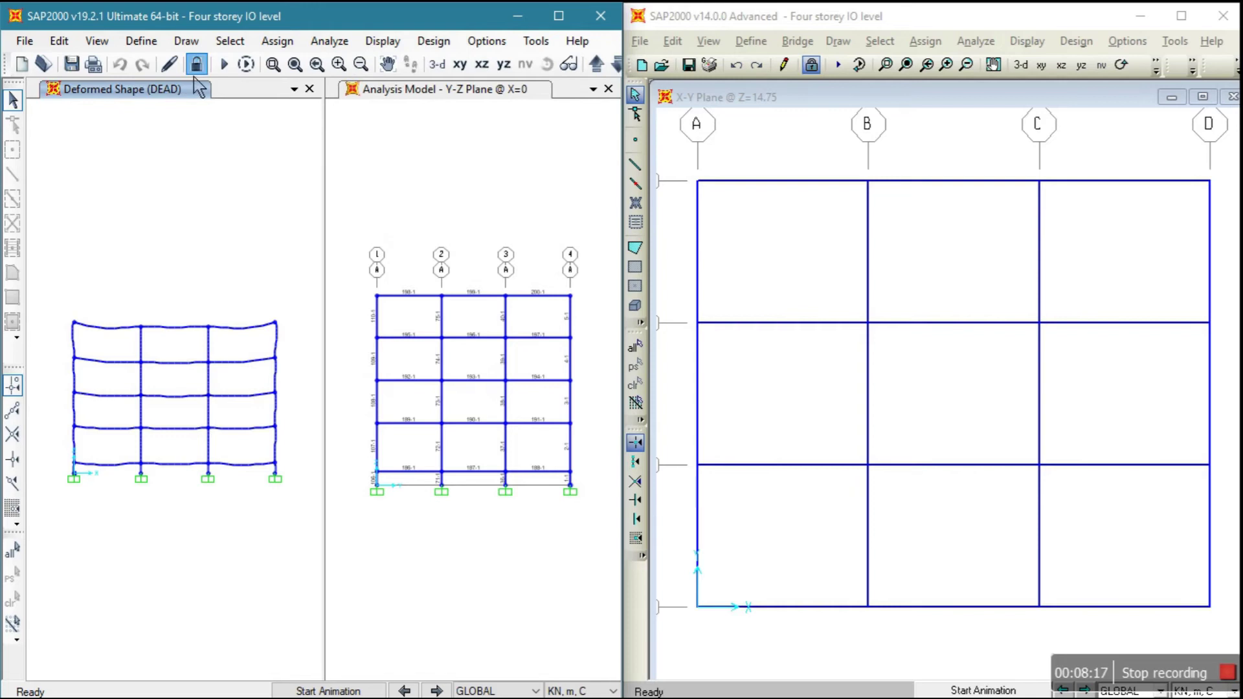
click(141, 41)
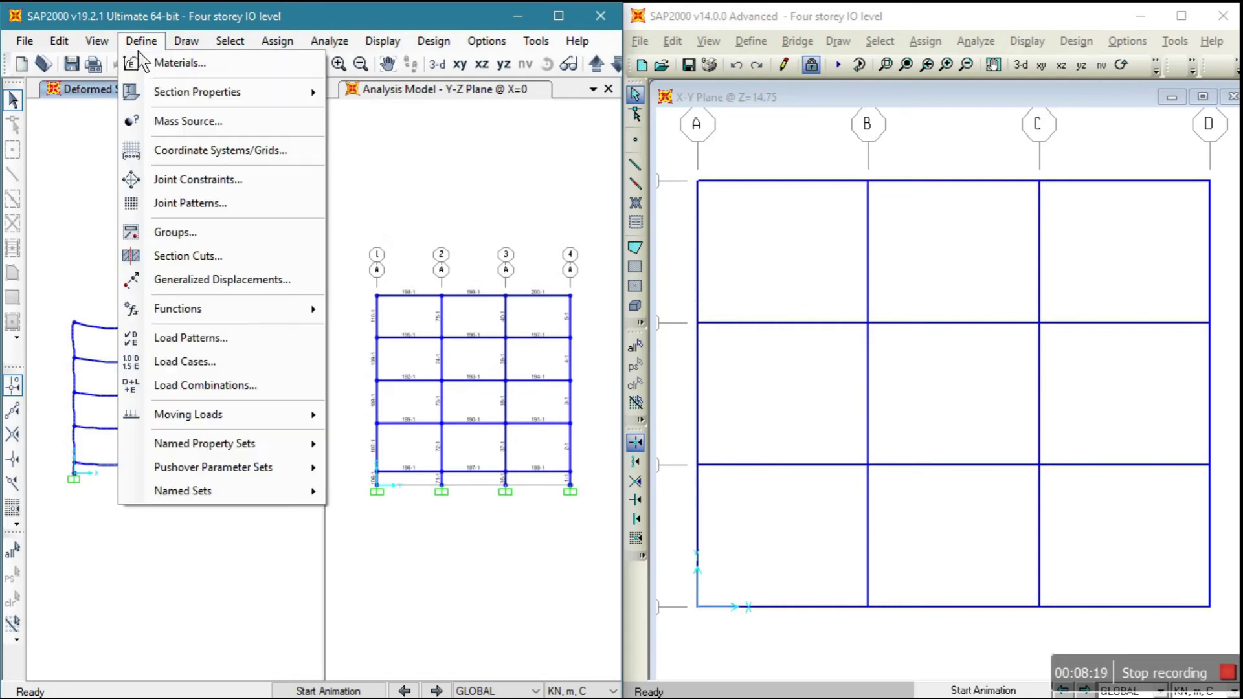
click(190, 338)
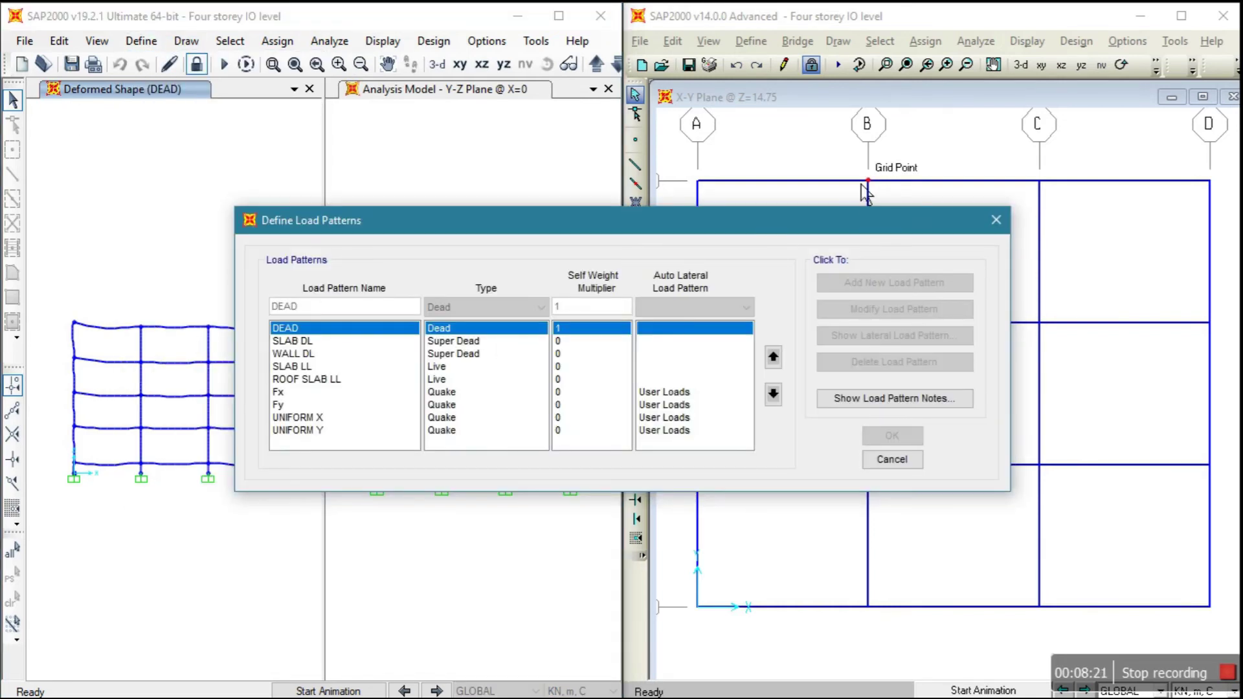
drag(775, 235, 645, 190)
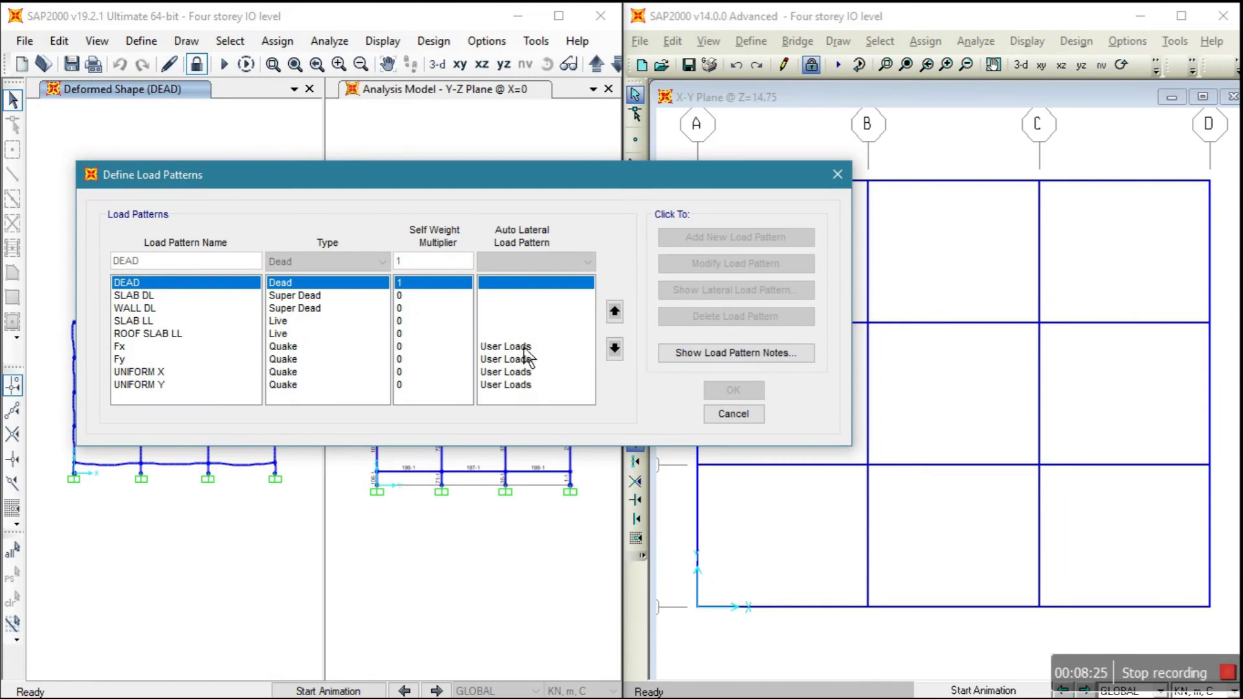
Show the Fx pattern's user seismic diaphragm forces, positioned beside the v14 model.
click(119, 347)
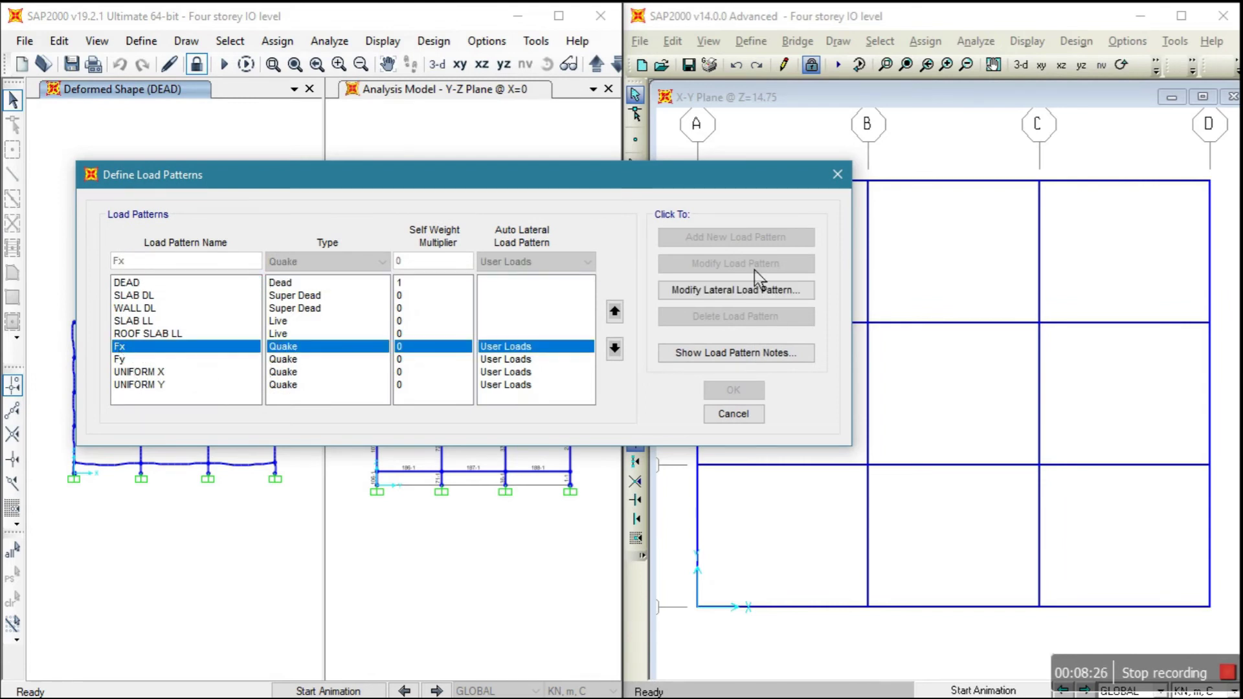
click(712, 290)
drag(526, 126, 514, 122)
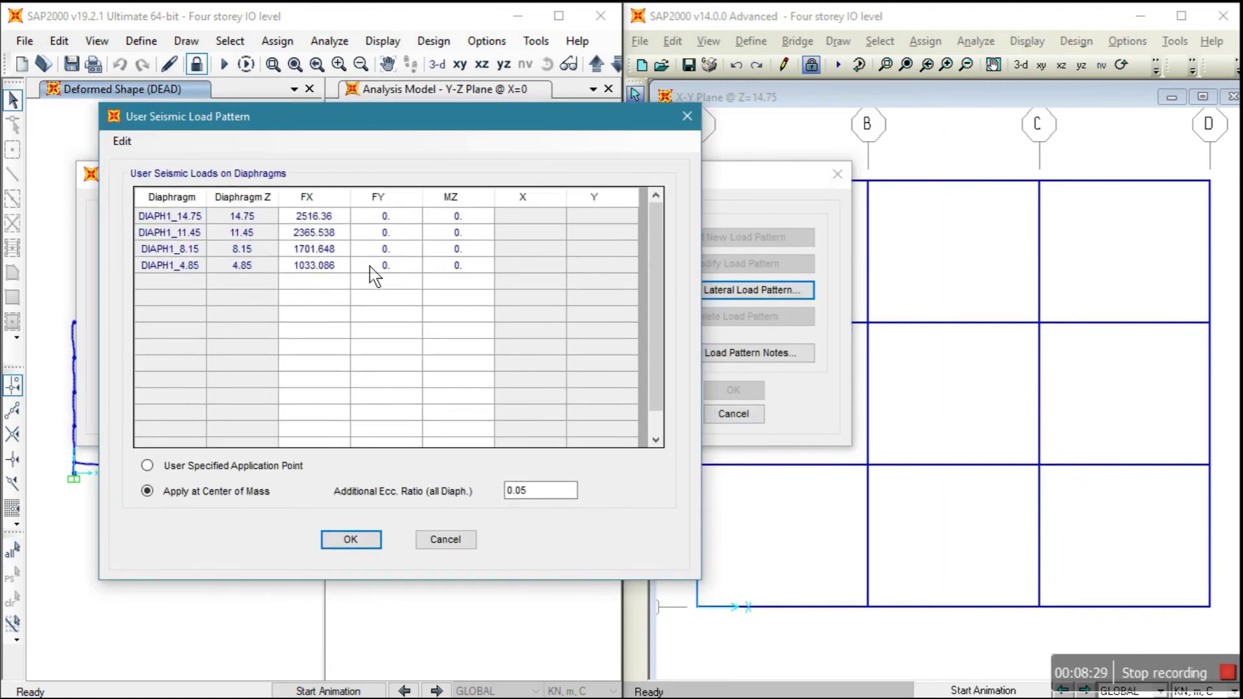
click(977, 23)
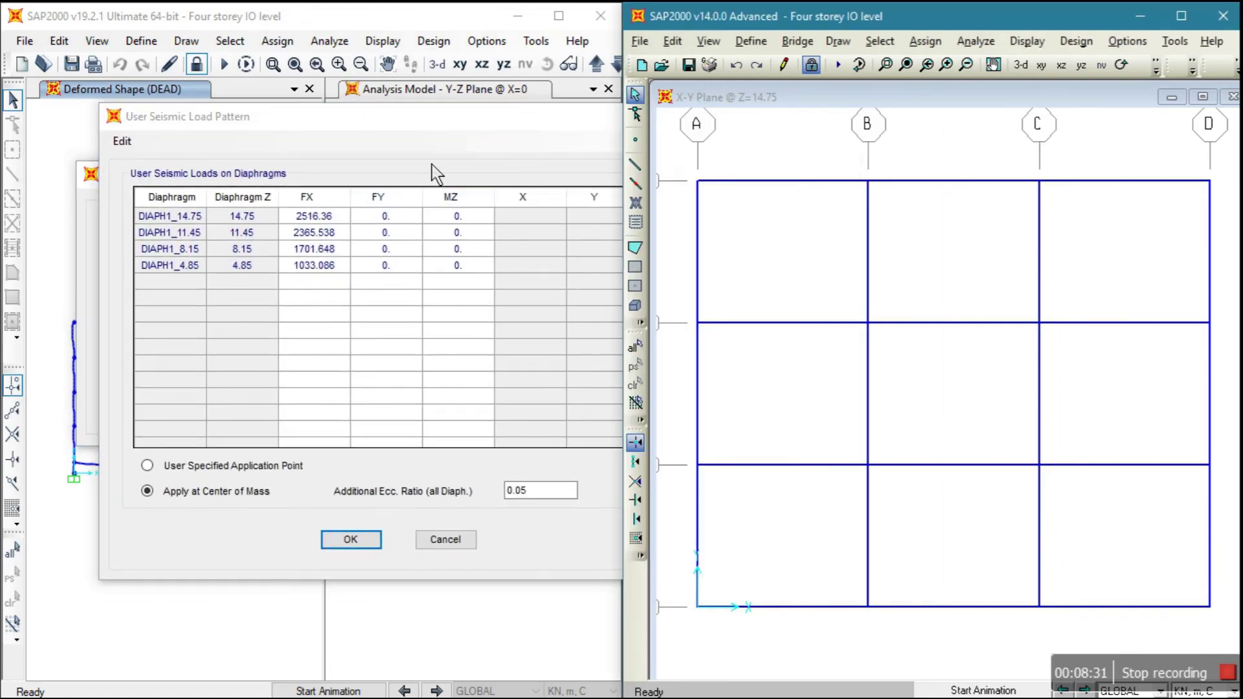
click(483, 129)
drag(505, 127, 420, 126)
click(925, 41)
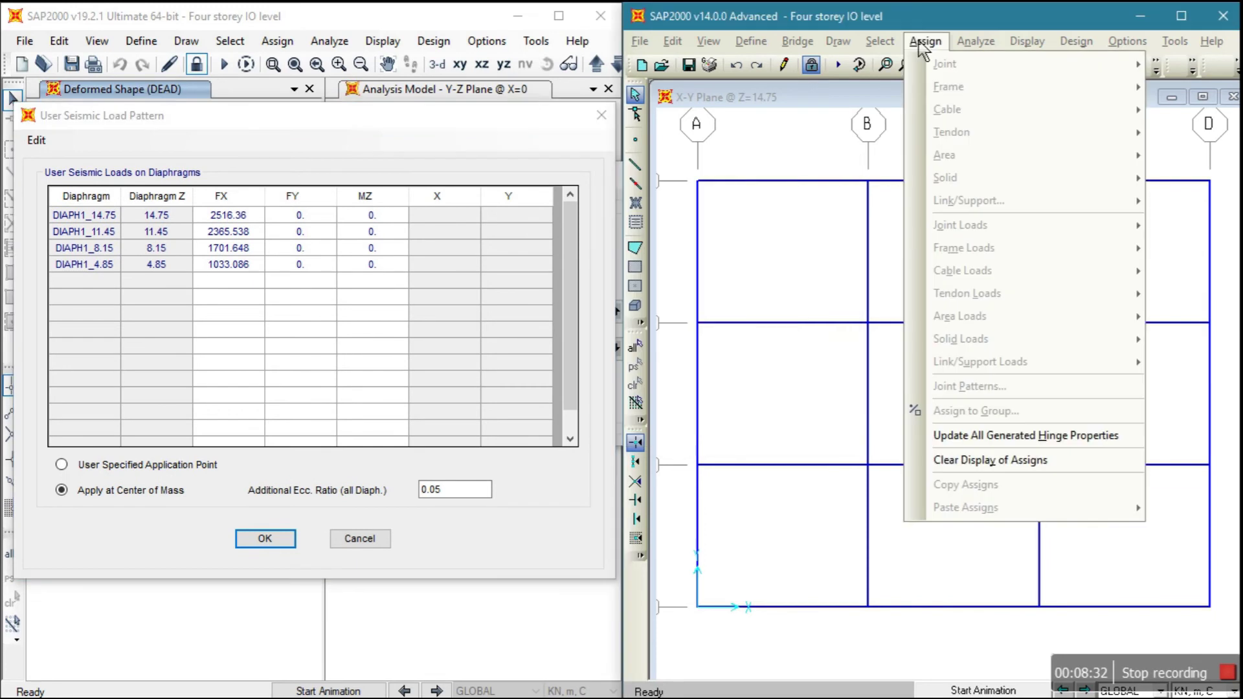
click(969, 18)
Check that v14's Fx load pattern is type DEAD, then cancel the Load Patterns list.
click(787, 42)
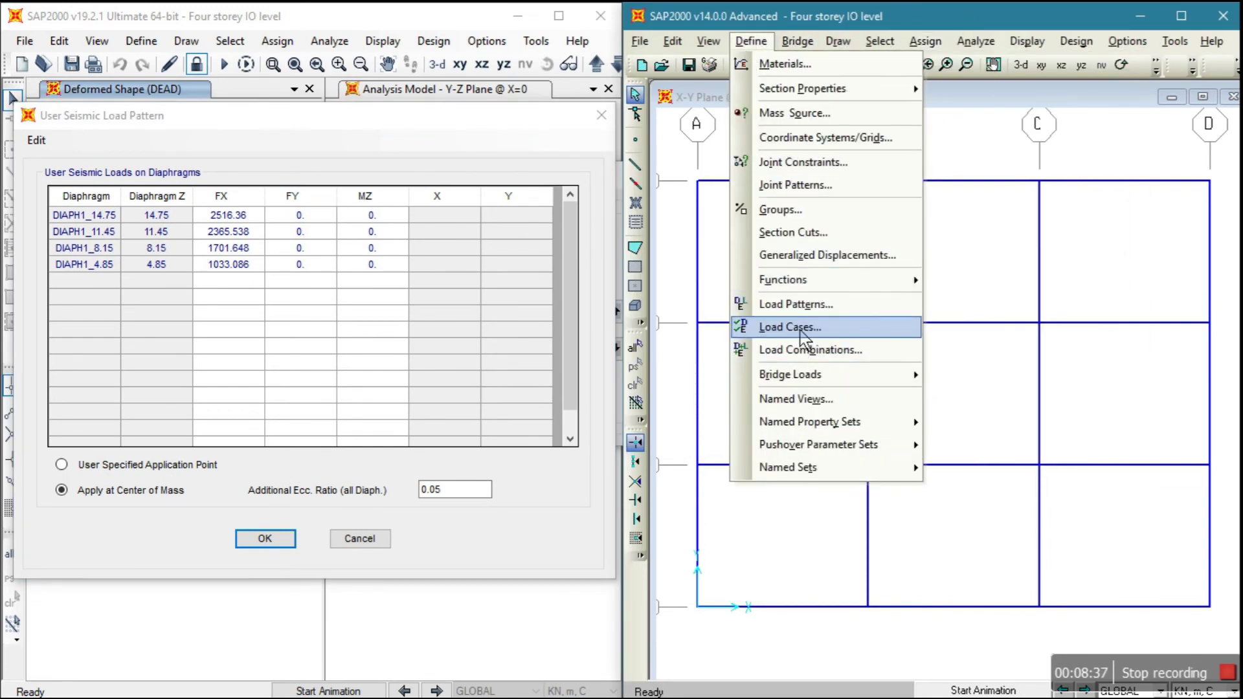
click(796, 305)
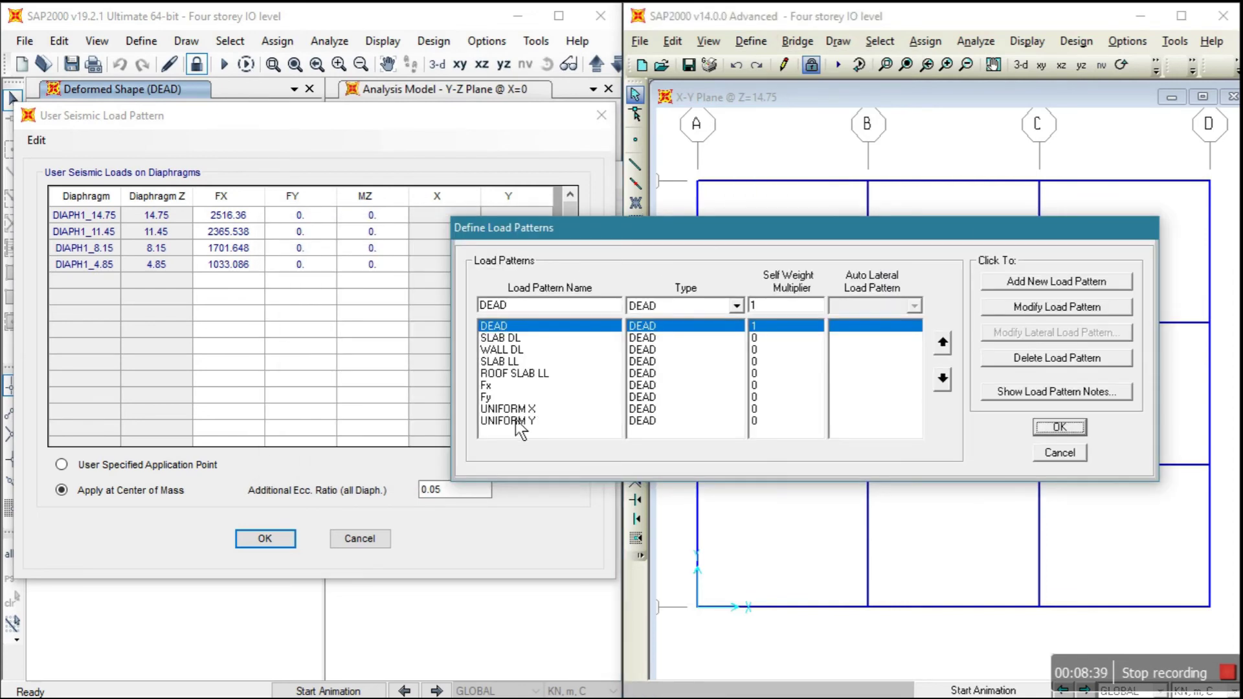
click(512, 386)
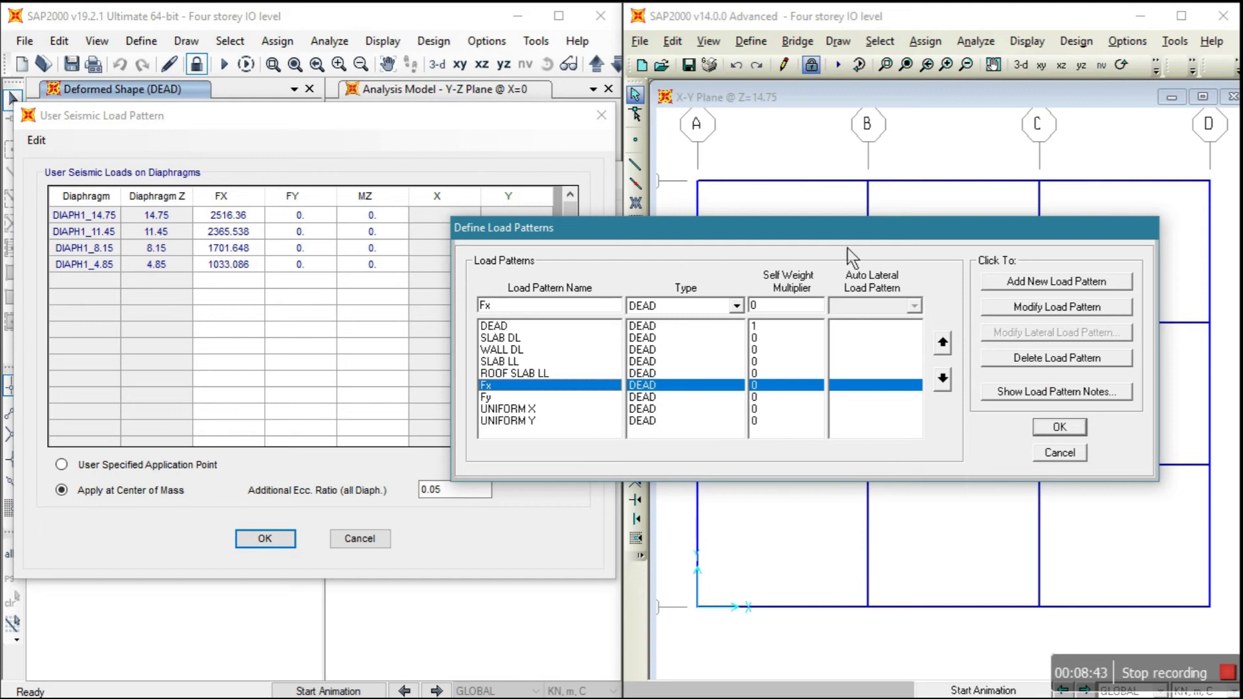
drag(765, 231, 725, 213)
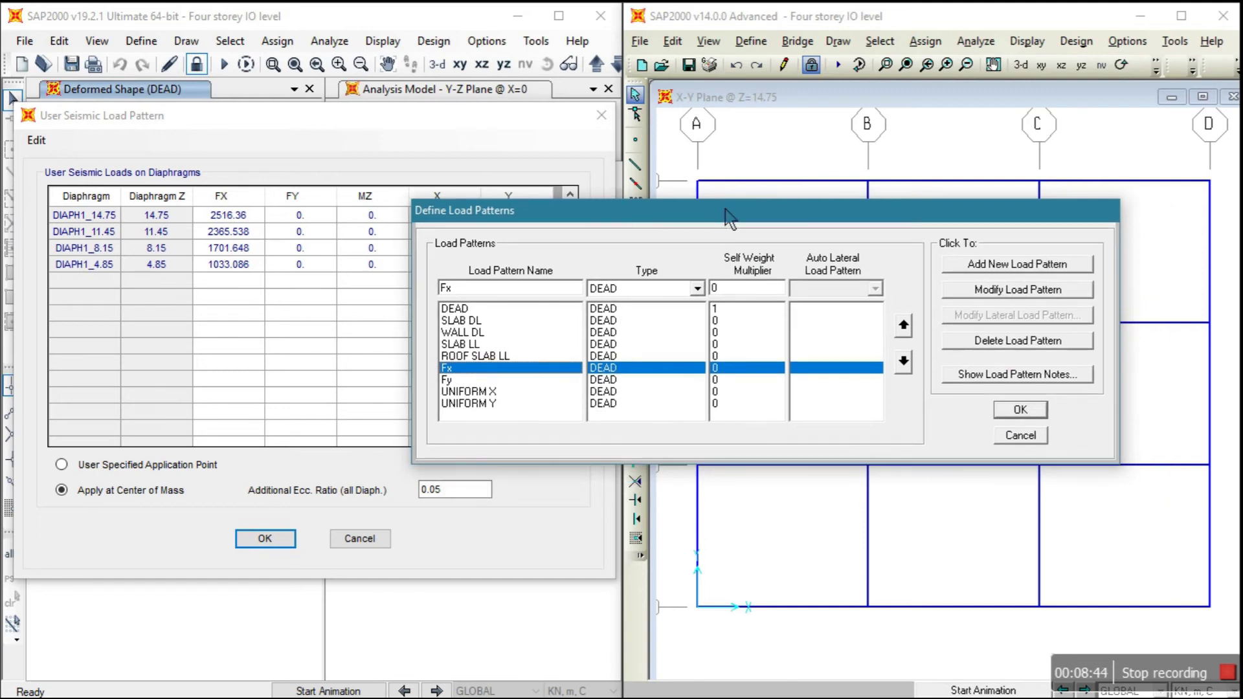
click(1007, 437)
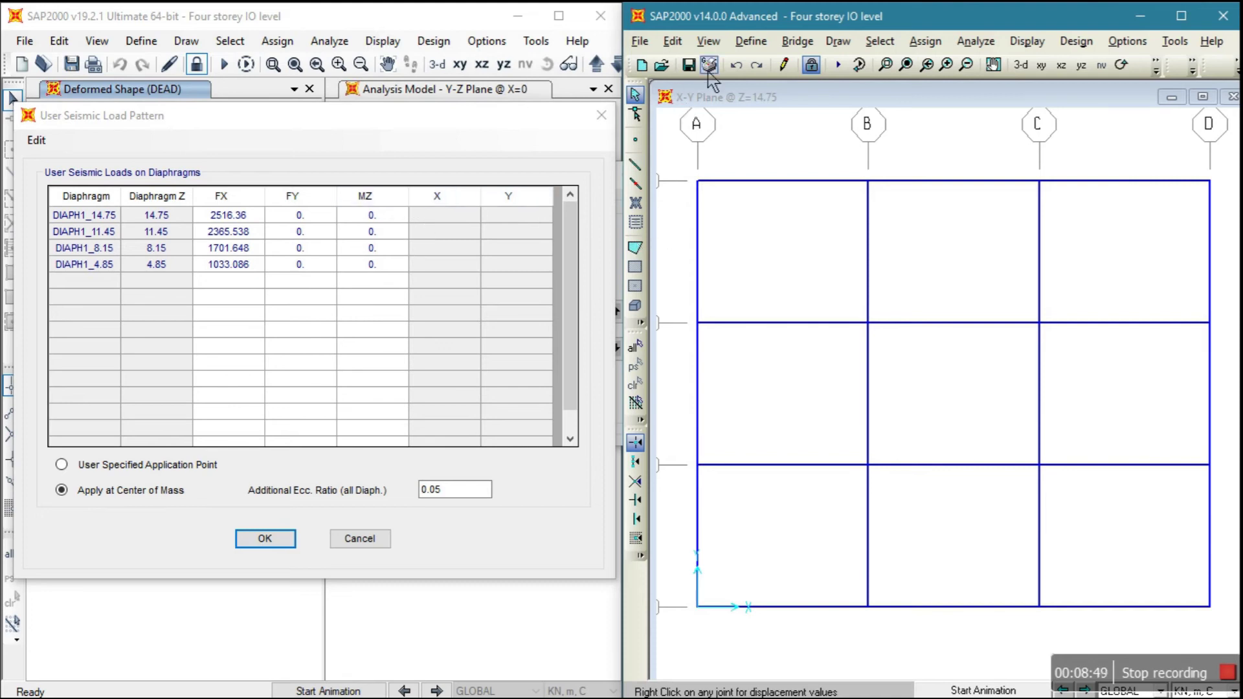
Close the v19 Fx seismic loads and Load Patterns dialogs unchanged.
click(359, 538)
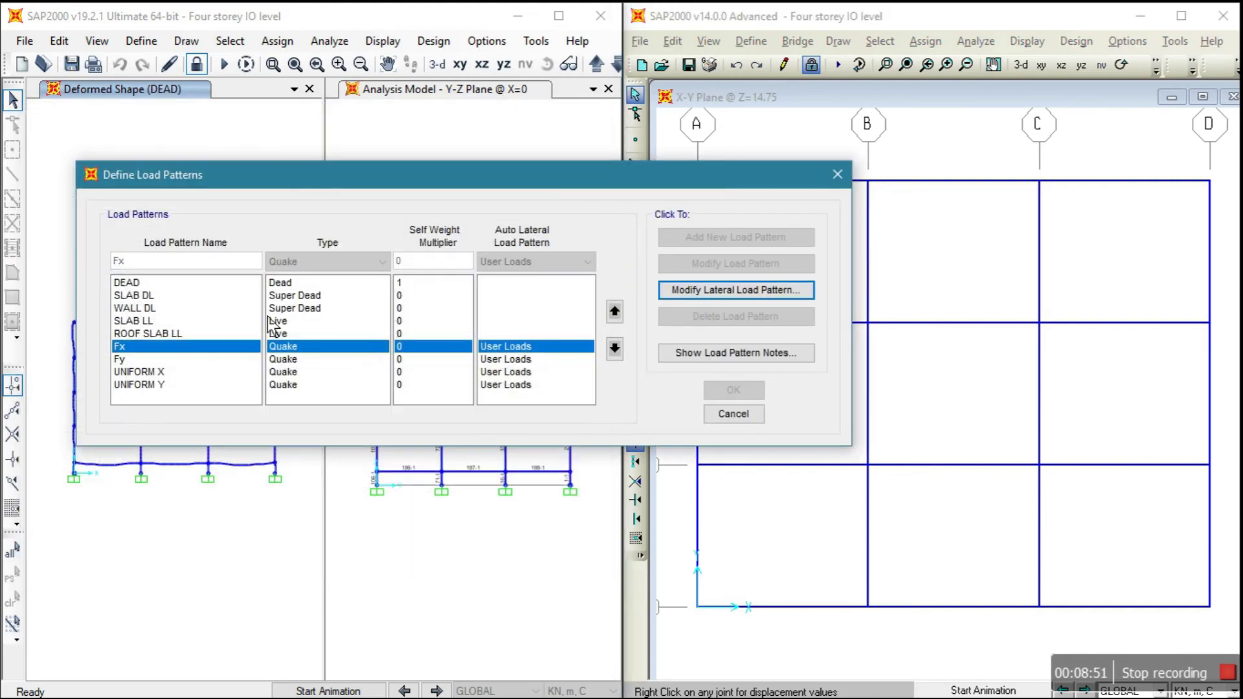
click(726, 418)
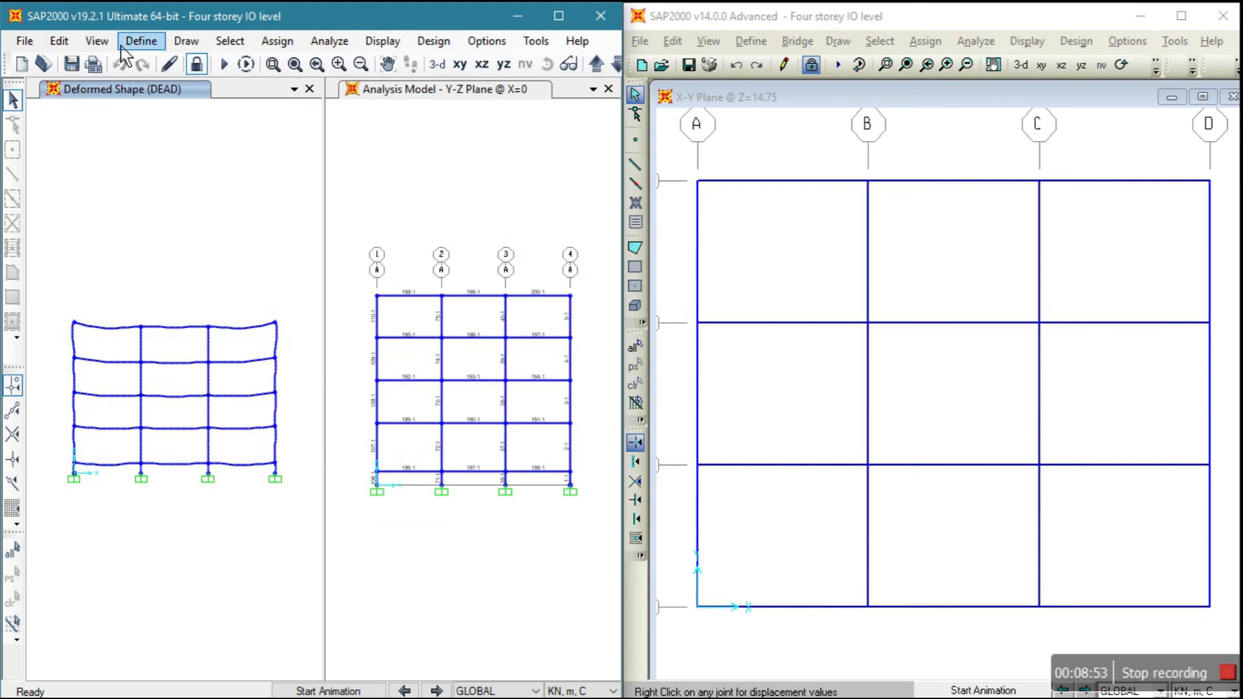
click(140, 41)
click(189, 337)
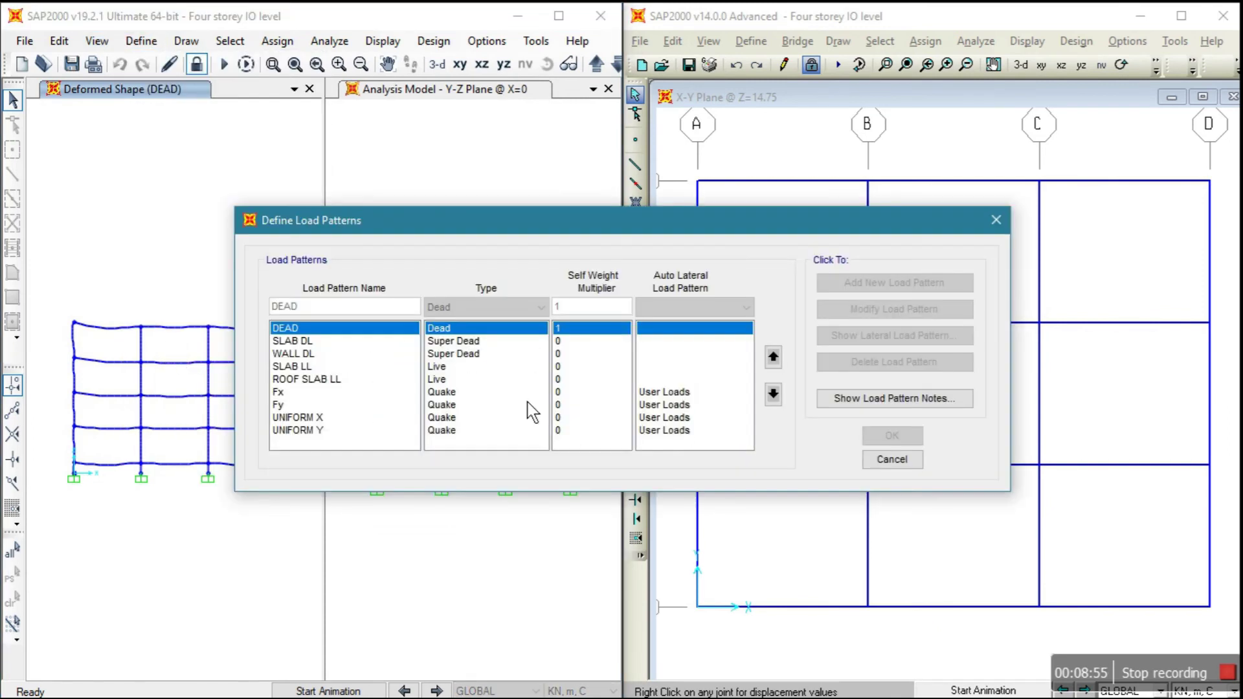
click(871, 461)
Show the v19 TH1 X nonlinear time-history case settings and move them aside.
click(140, 40)
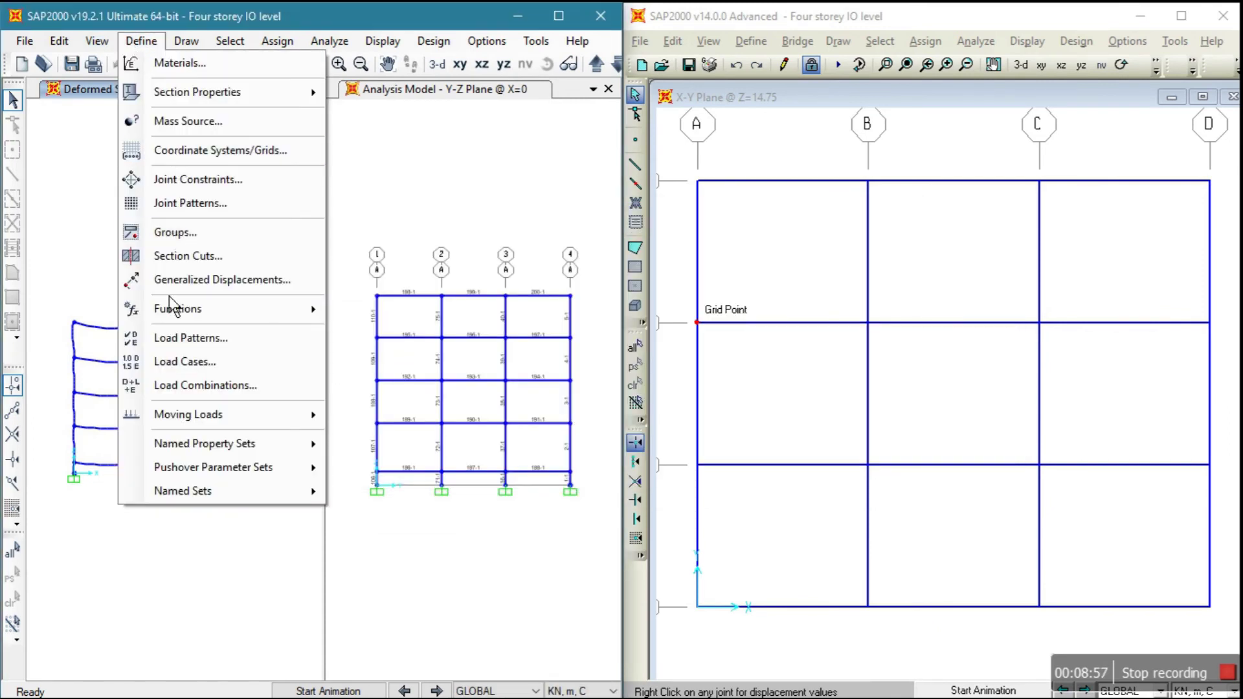
click(184, 361)
drag(485, 338, 487, 395)
click(405, 381)
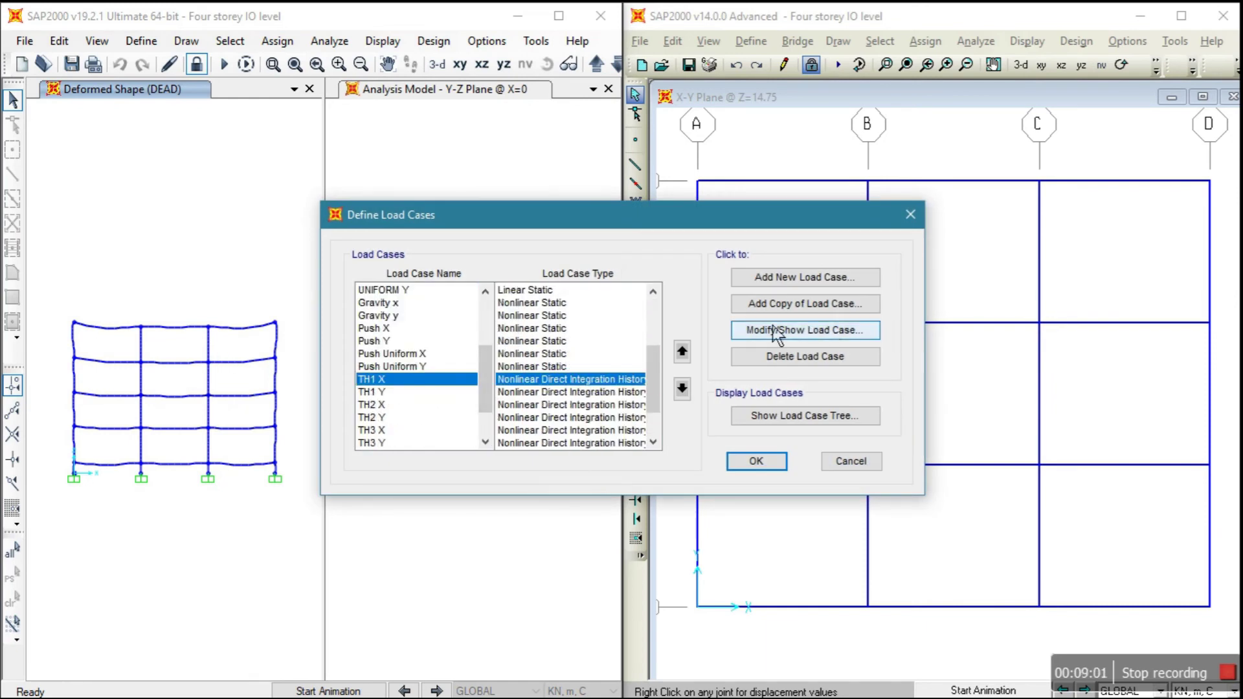
click(748, 332)
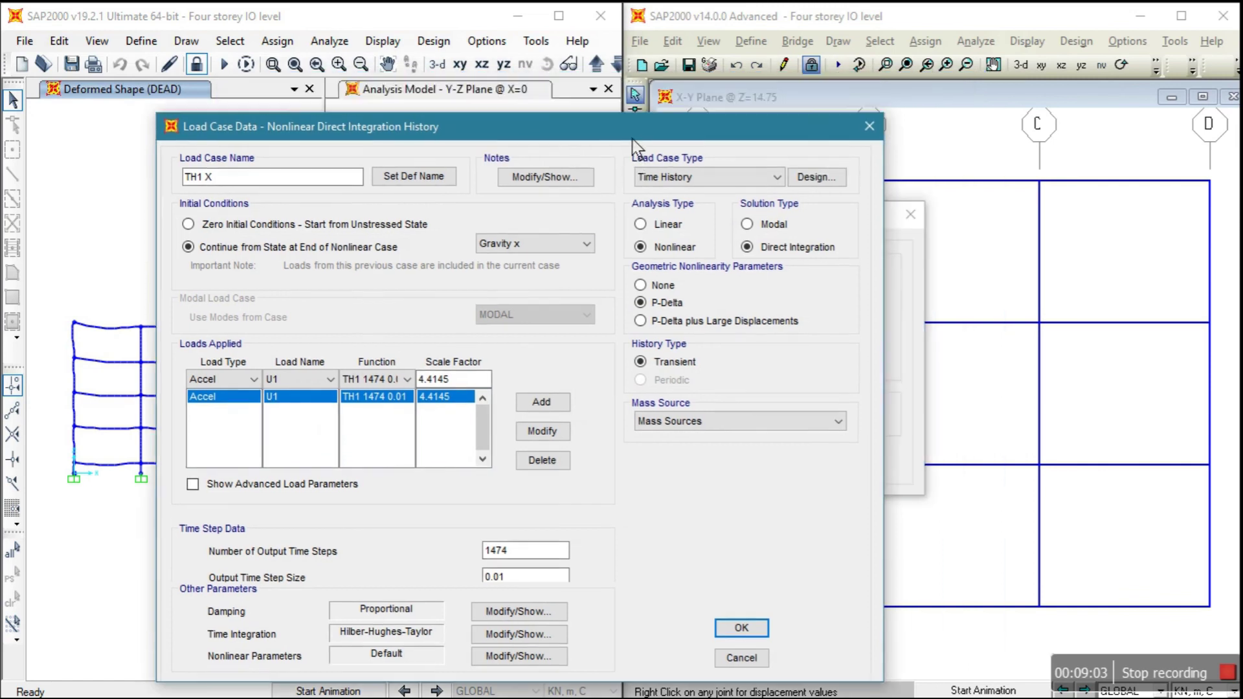
drag(633, 138, 577, 123)
Show v14's TH1 X load case settings side by side with v19's for comparison.
click(1098, 212)
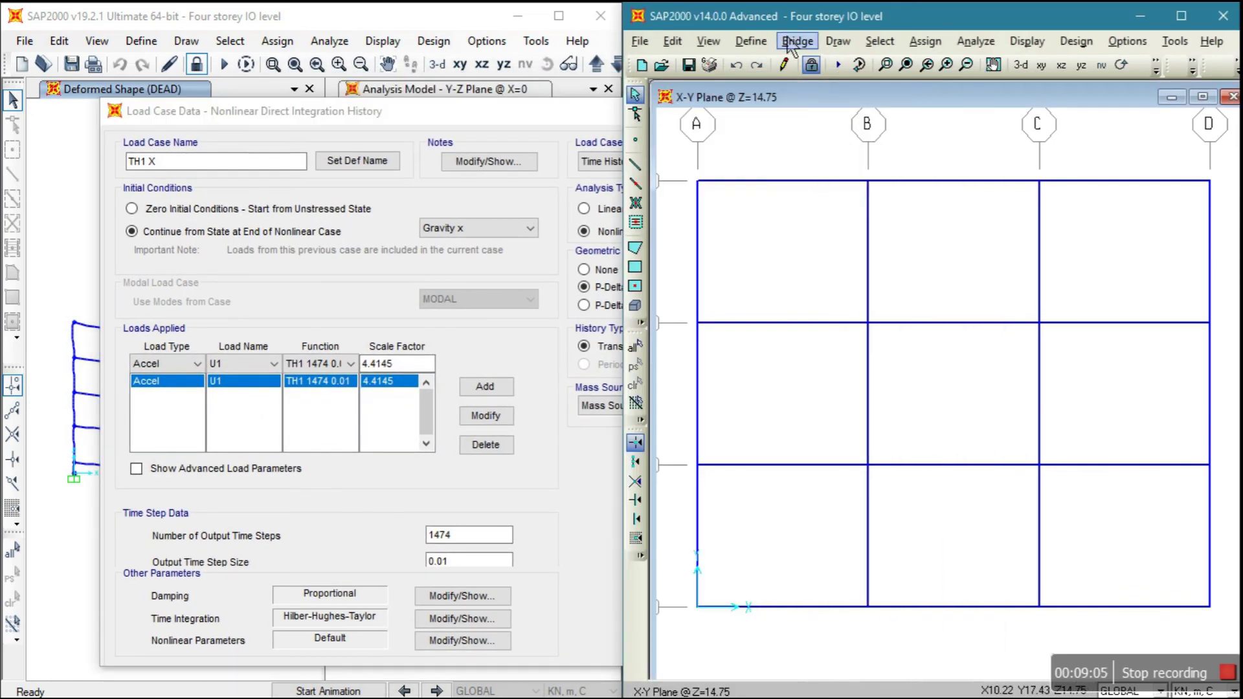
click(751, 40)
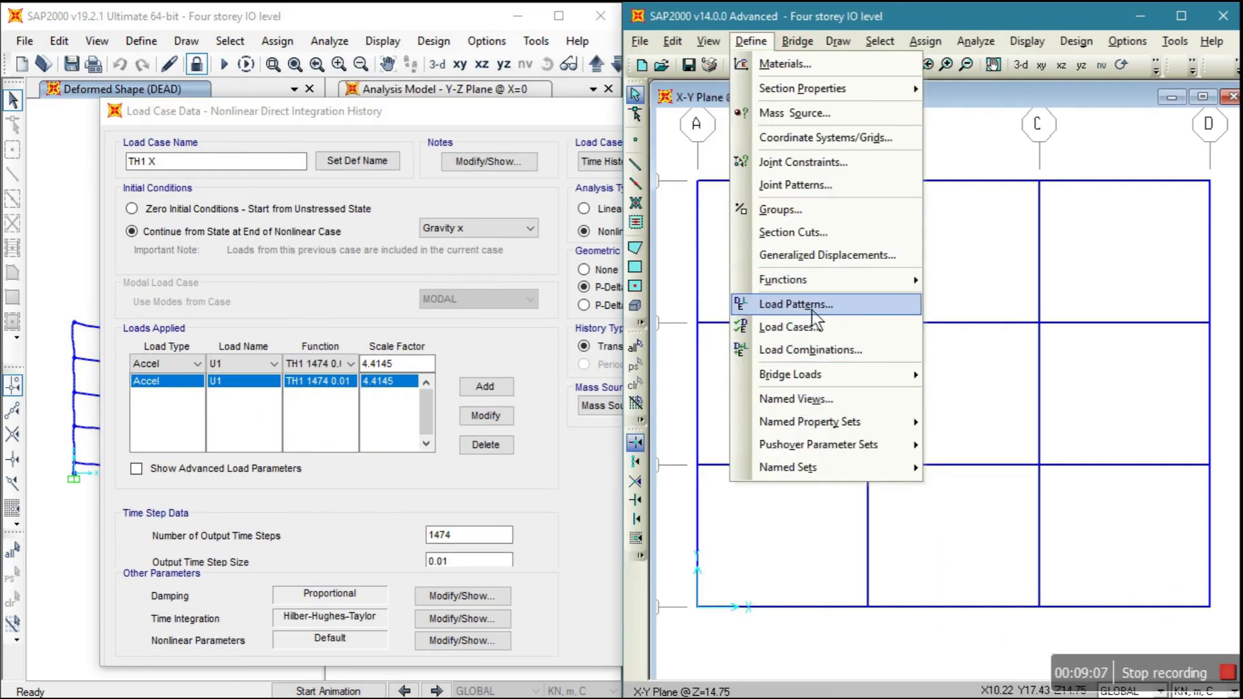
click(817, 327)
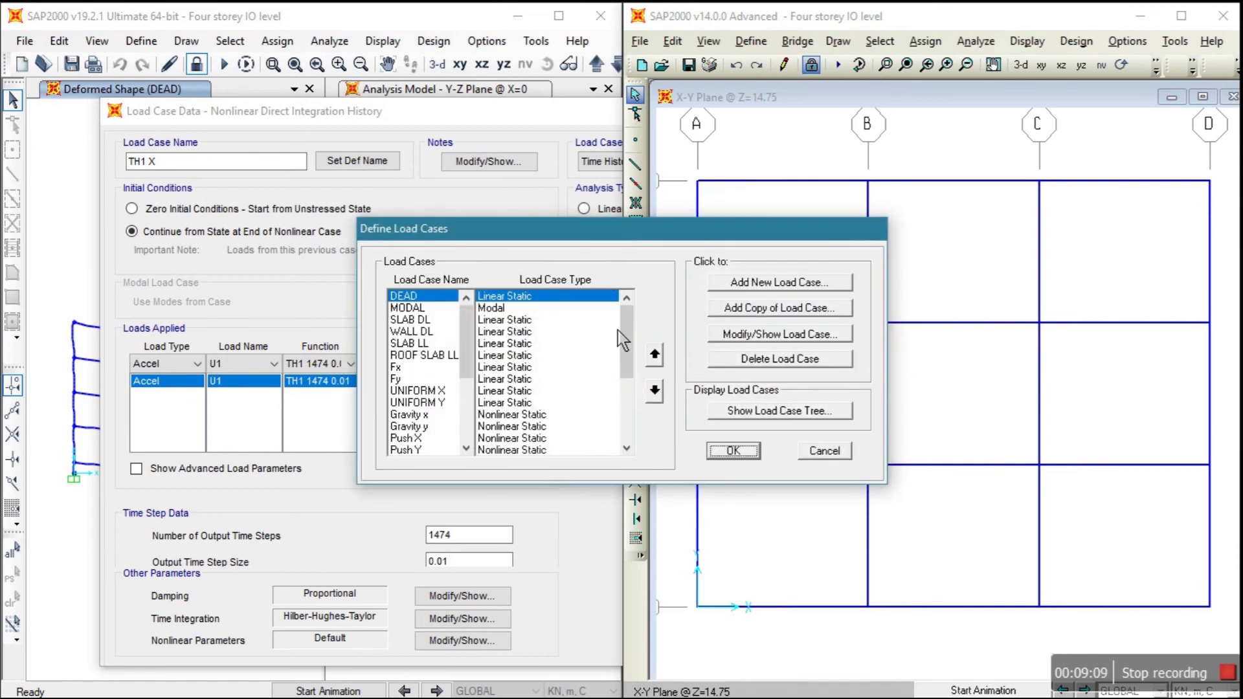
scroll(618, 330, down, 4)
click(577, 355)
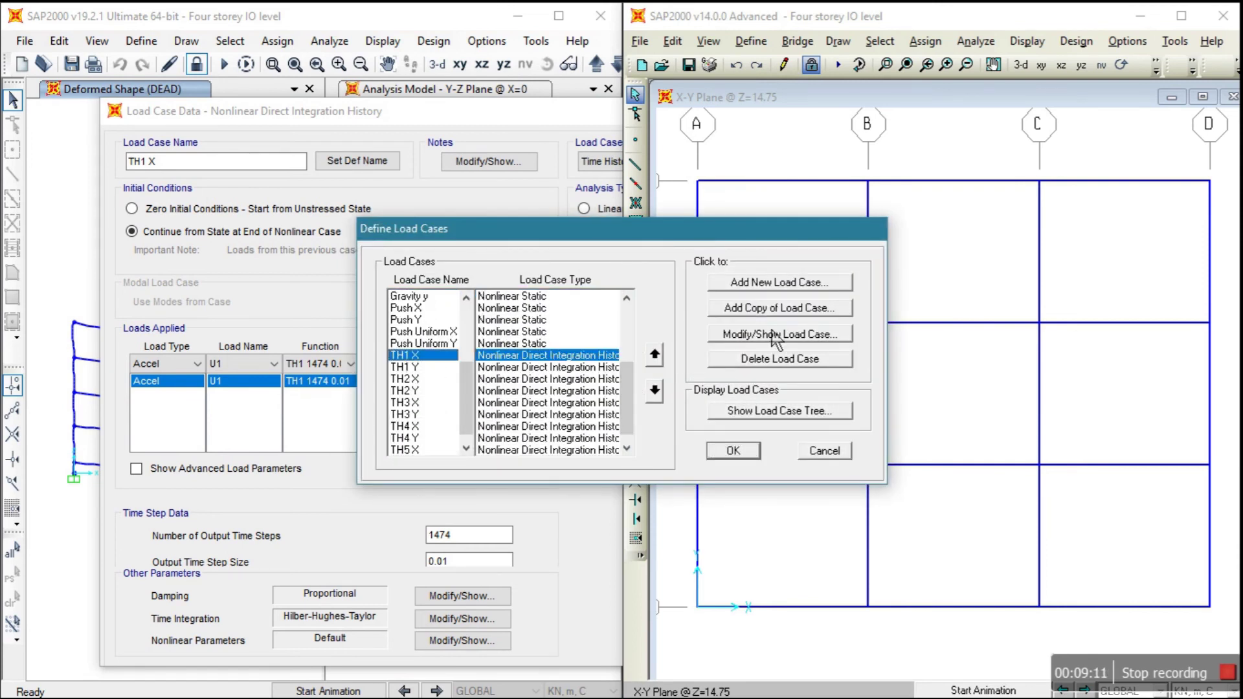
click(805, 334)
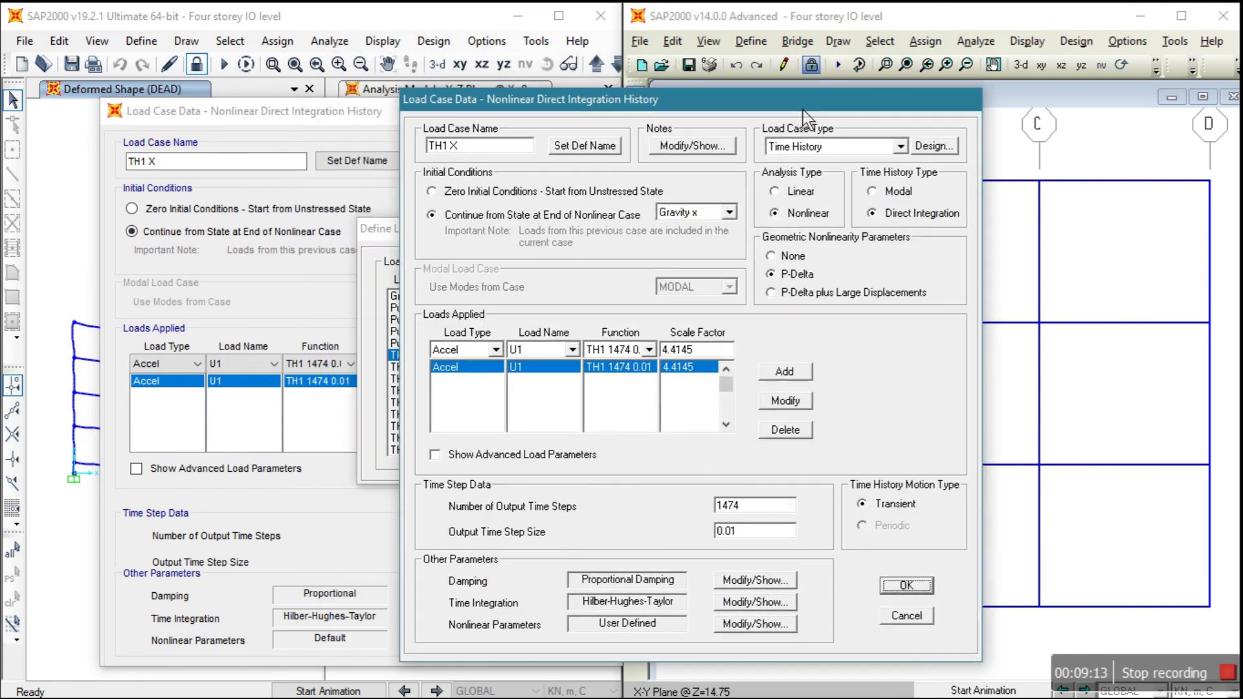
drag(765, 57, 1054, 111)
click(440, 148)
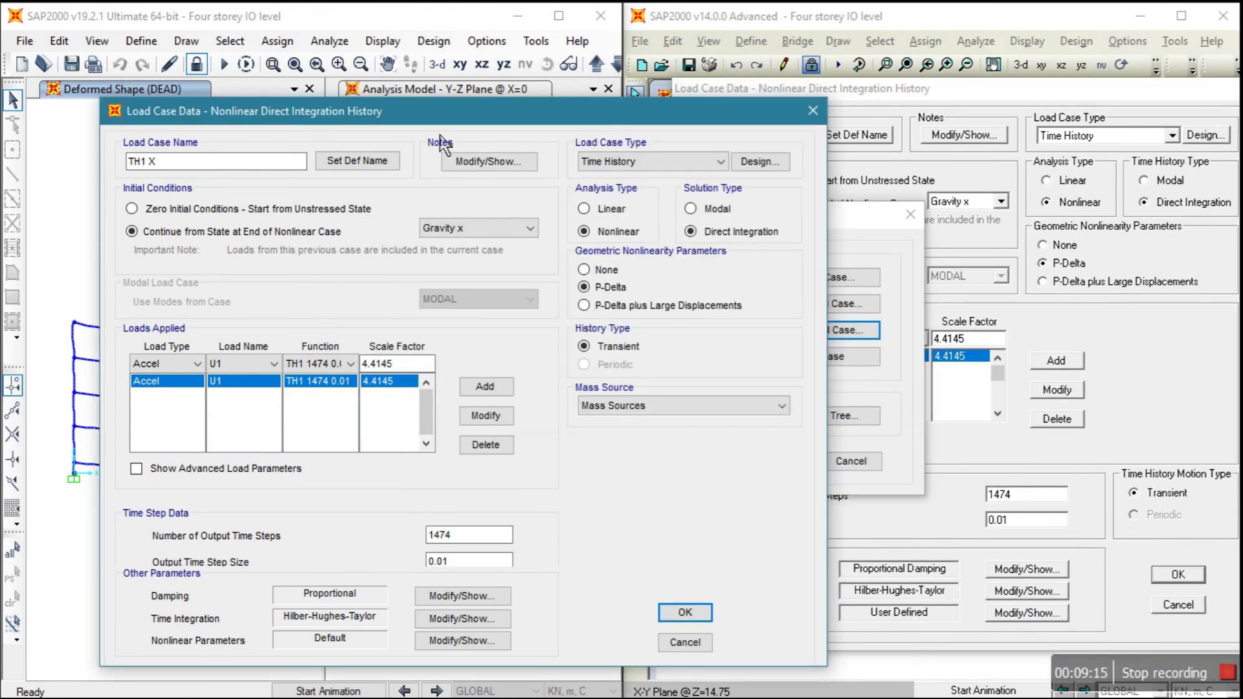
drag(660, 114, 585, 114)
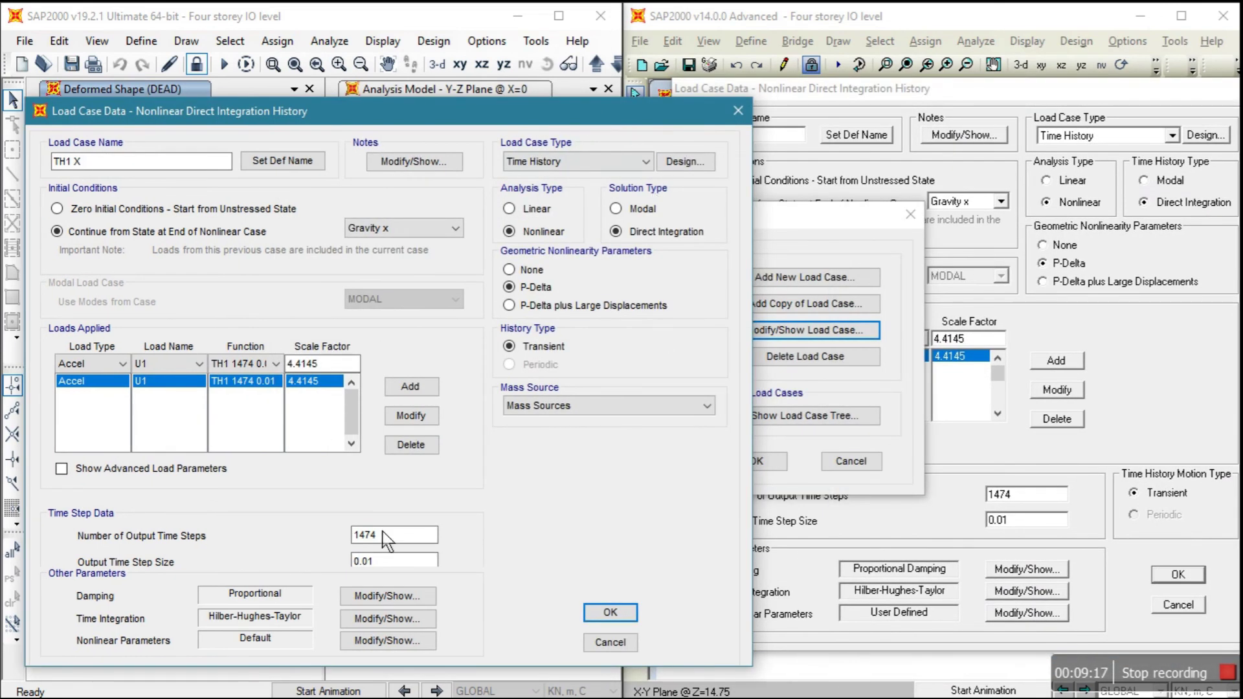
click(1017, 90)
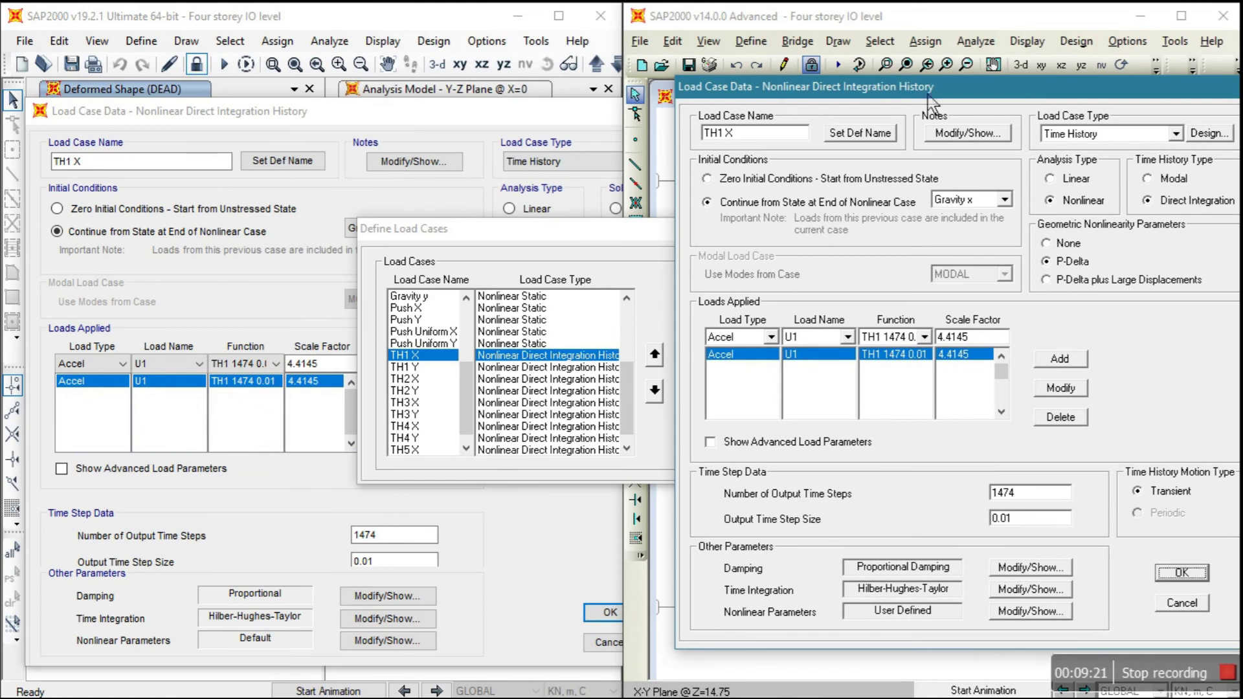
drag(931, 104, 839, 103)
Cancel both TH1 X settings dialogs and the v14 load cases list.
click(1076, 606)
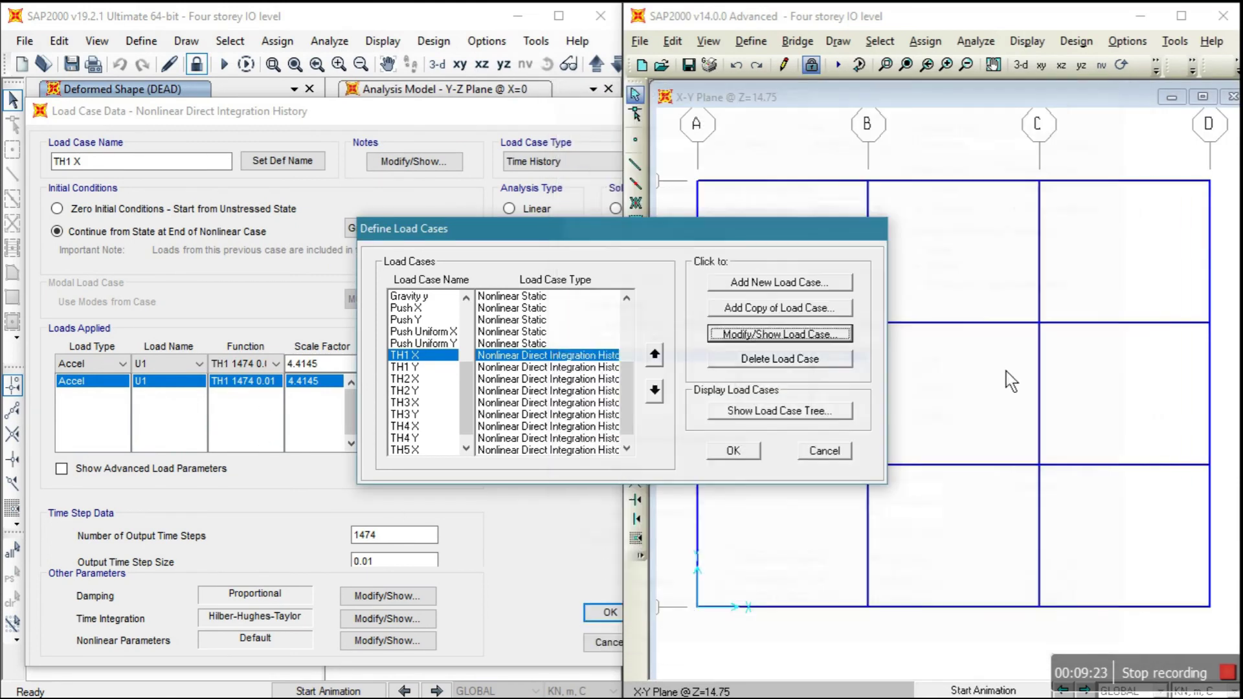
click(822, 449)
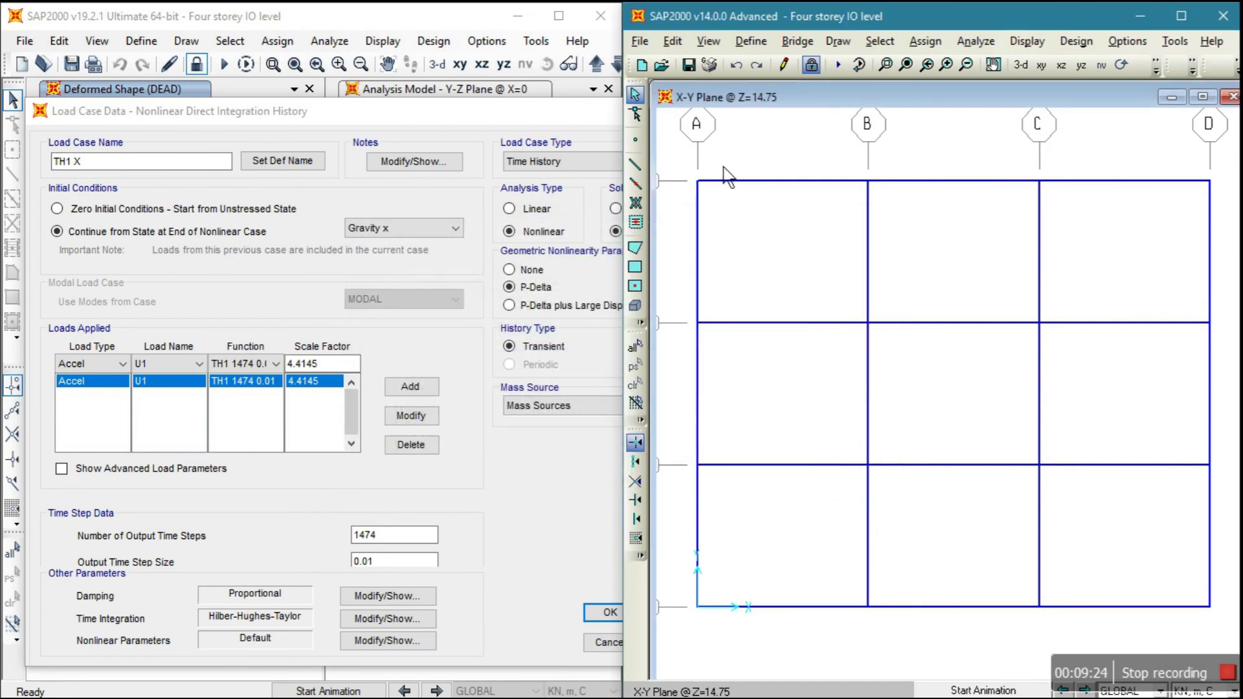
click(518, 114)
click(611, 642)
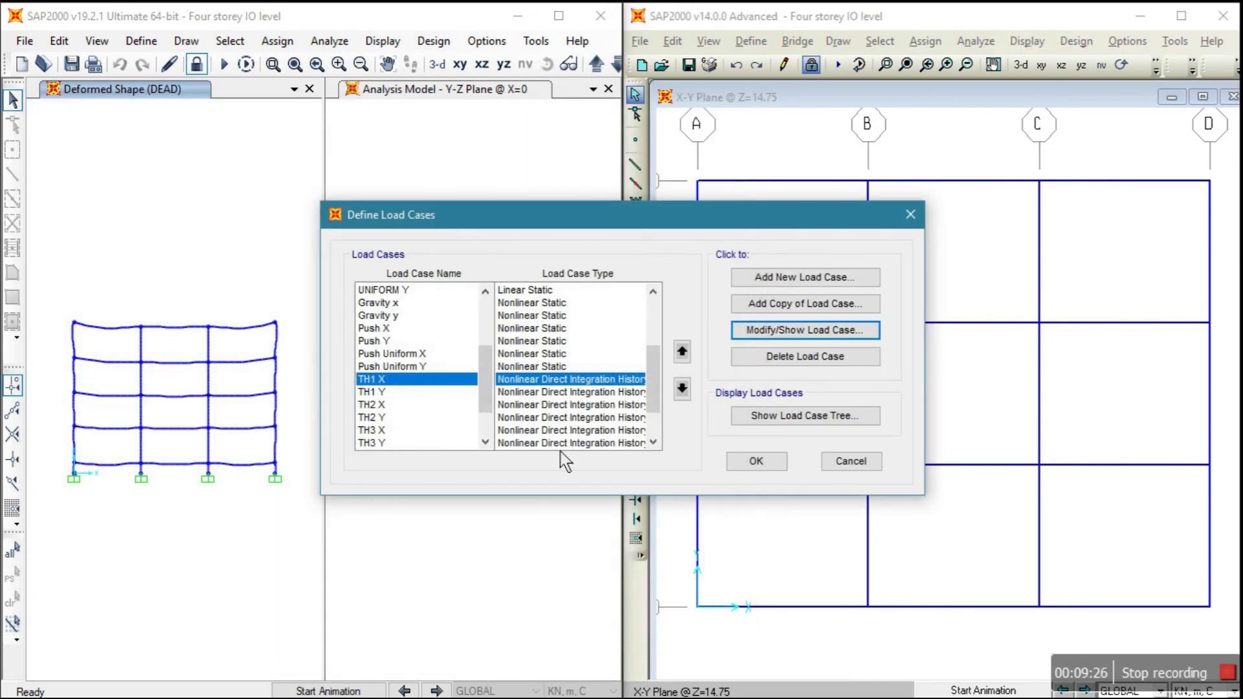
Close the v19 load cases list and check joint 6's Point Information in v14.
click(844, 464)
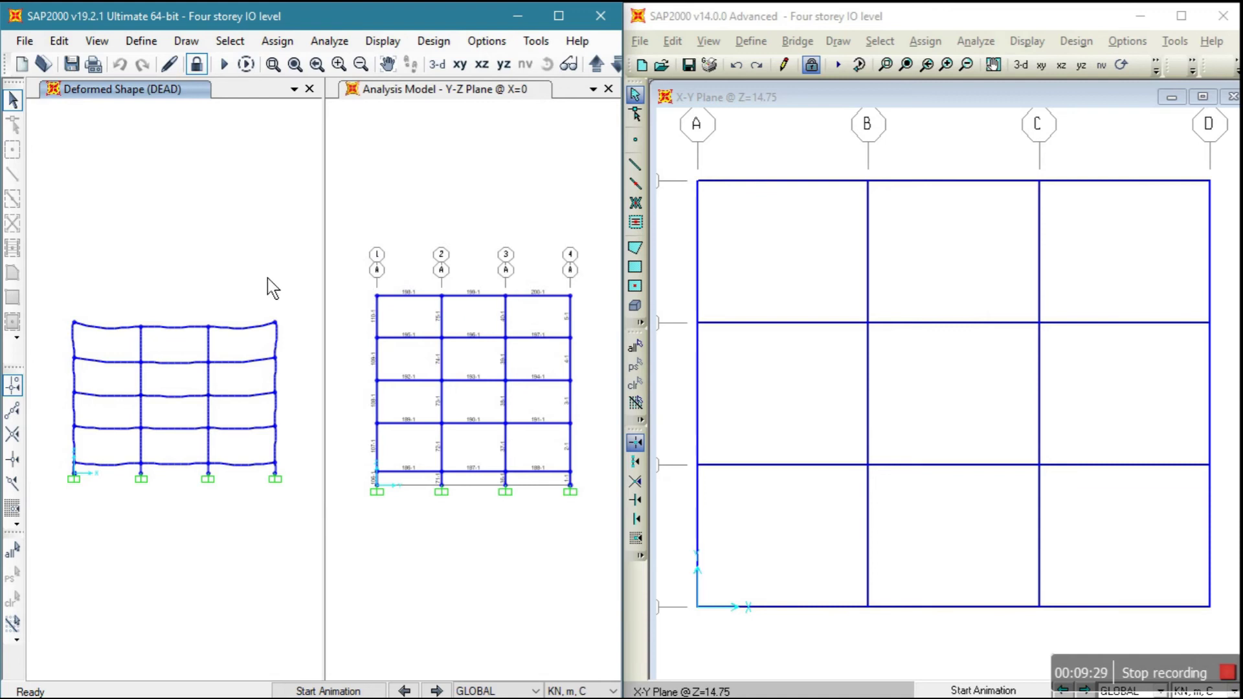
click(698, 183)
right_click(698, 183)
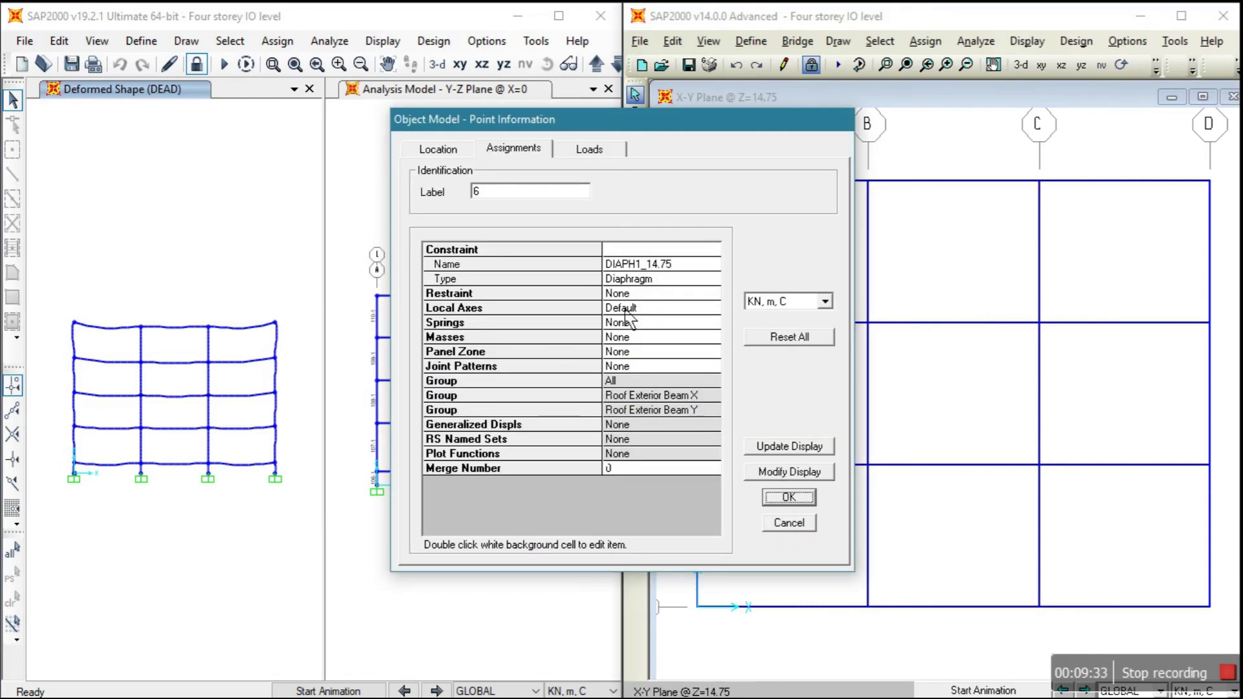
click(801, 526)
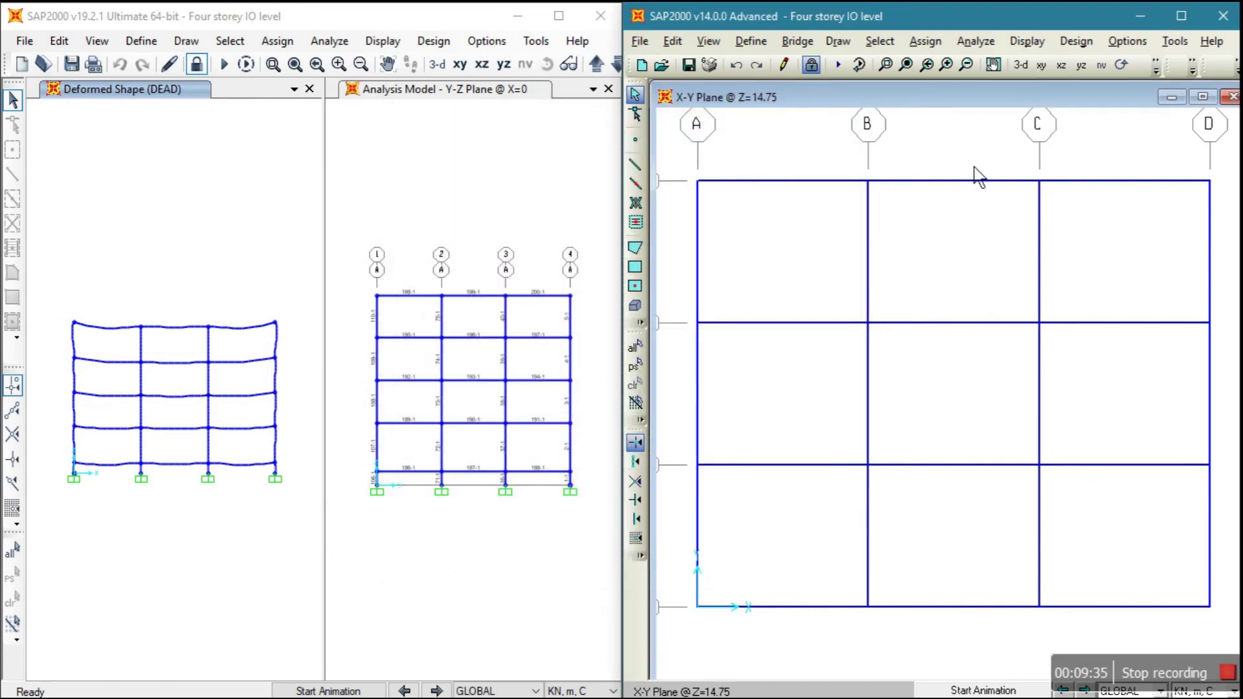
Clear the v19 deformed shape and show the analysis model's xy plan at Z=14.75.
click(202, 265)
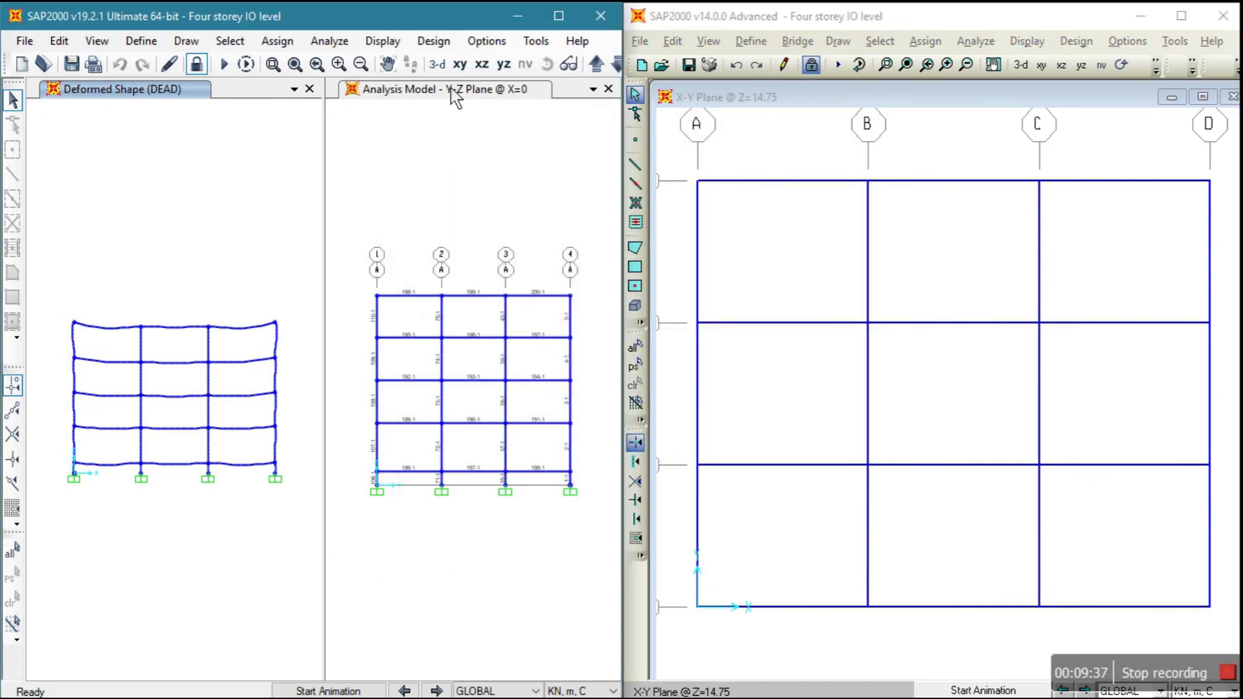
click(288, 285)
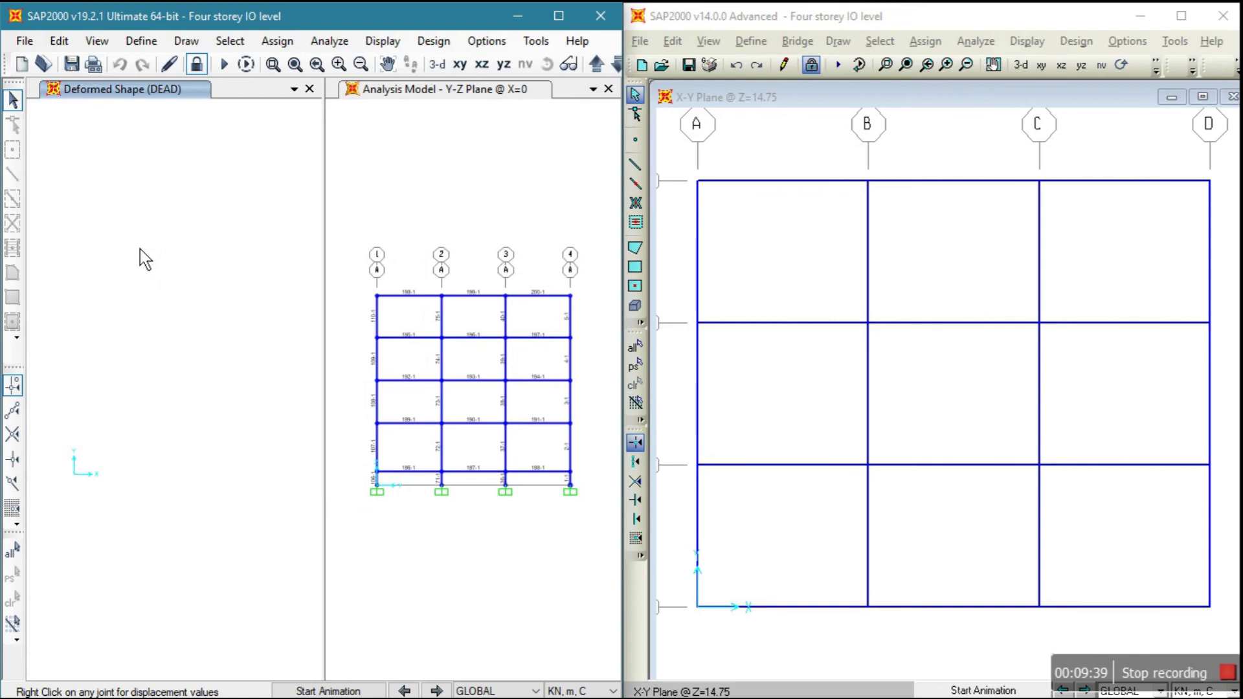
click(403, 243)
click(459, 65)
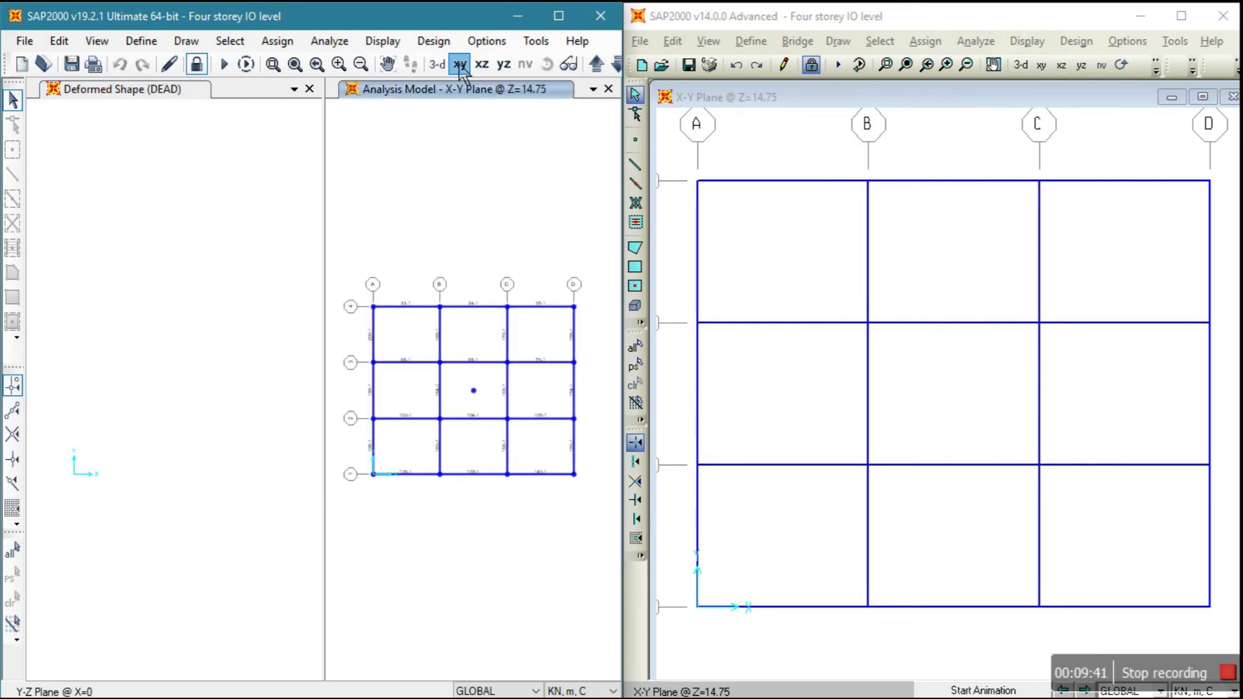
Compare joint 6's DIAPH1_14.75 diaphragm and mass assignments in v19 and v14.
right_click(374, 307)
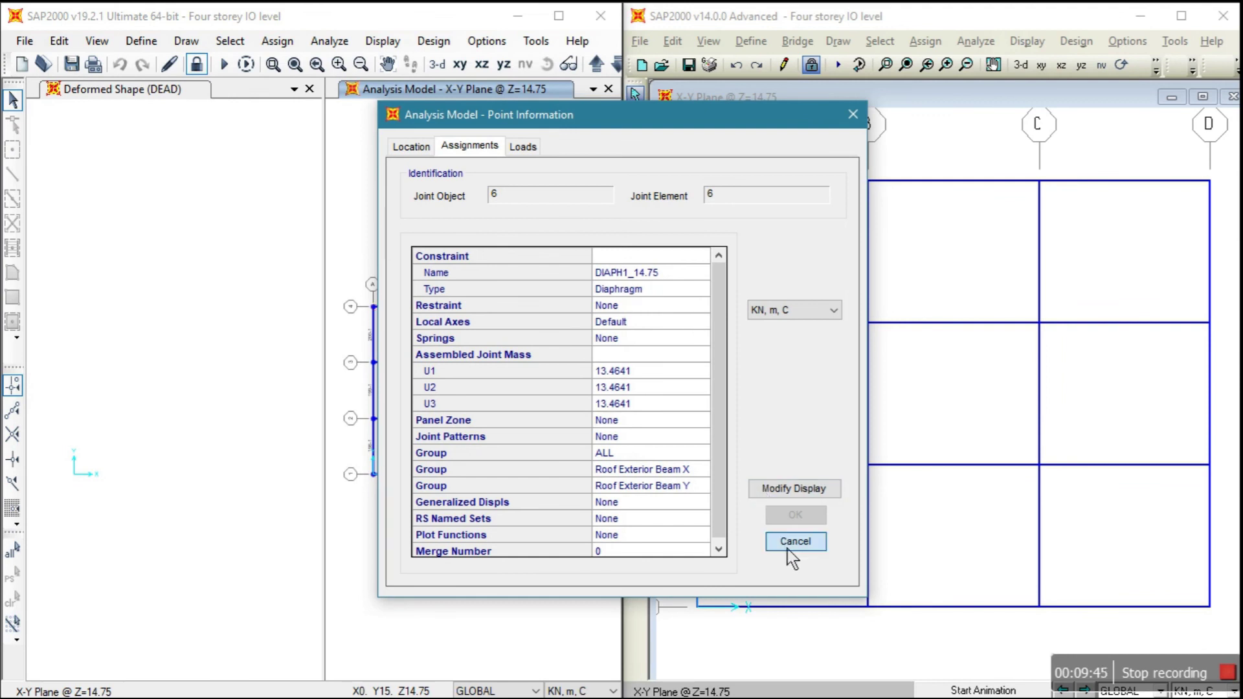
click(791, 541)
right_click(696, 183)
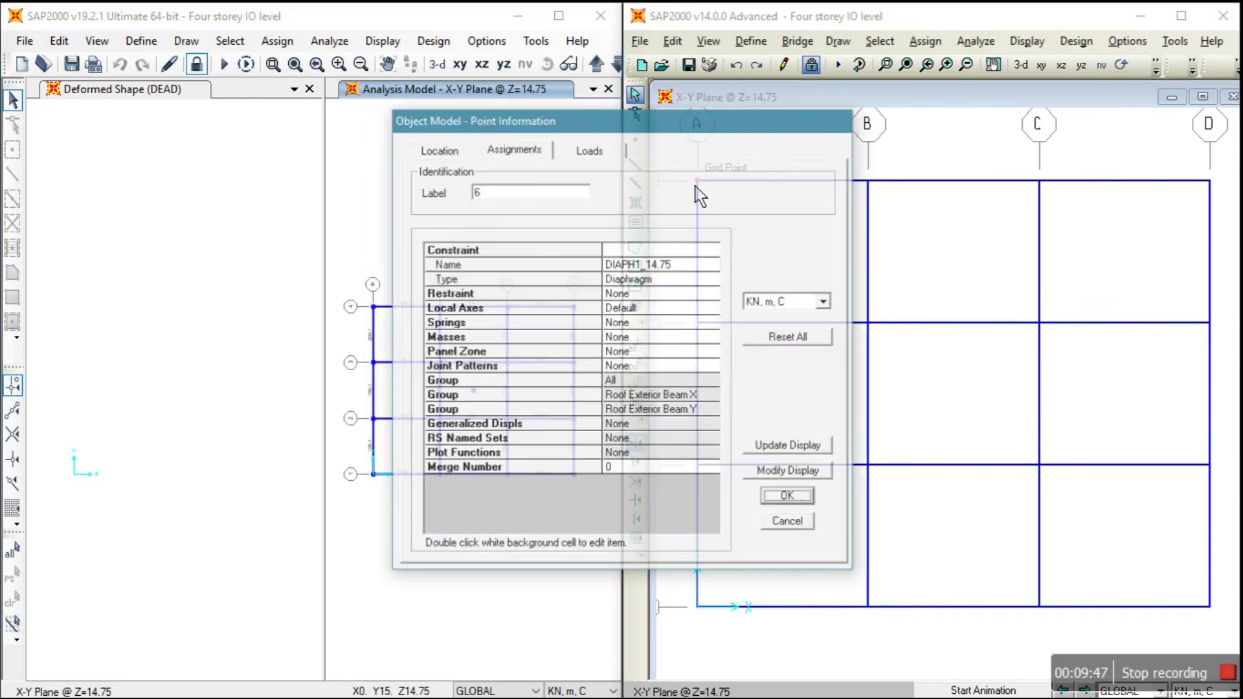
click(789, 523)
click(430, 286)
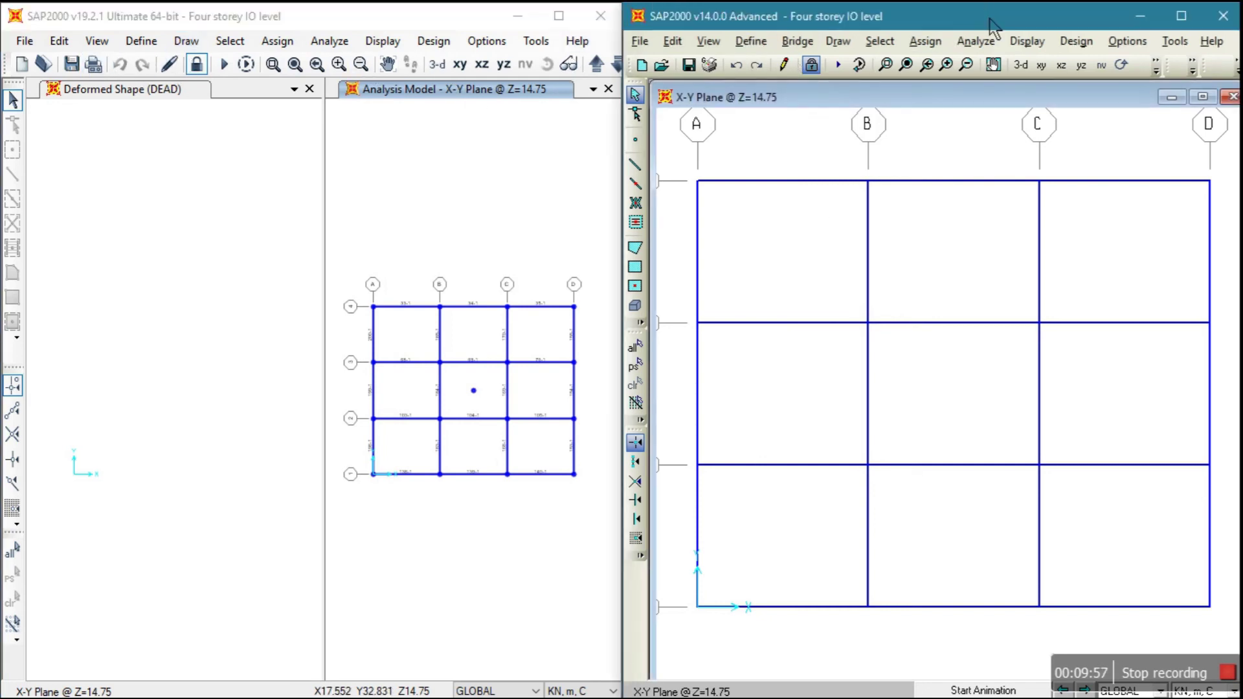
Show the v19 Euro Soil-B response spectrum graph, moved to the left.
click(130, 47)
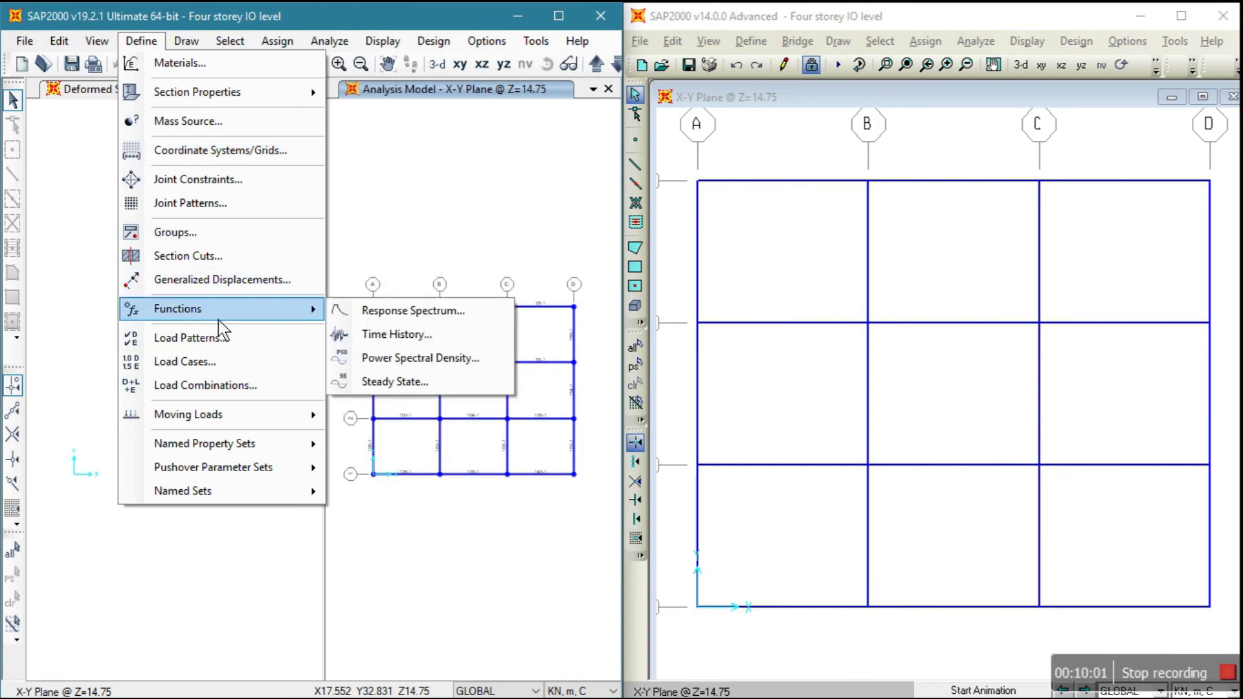
click(364, 336)
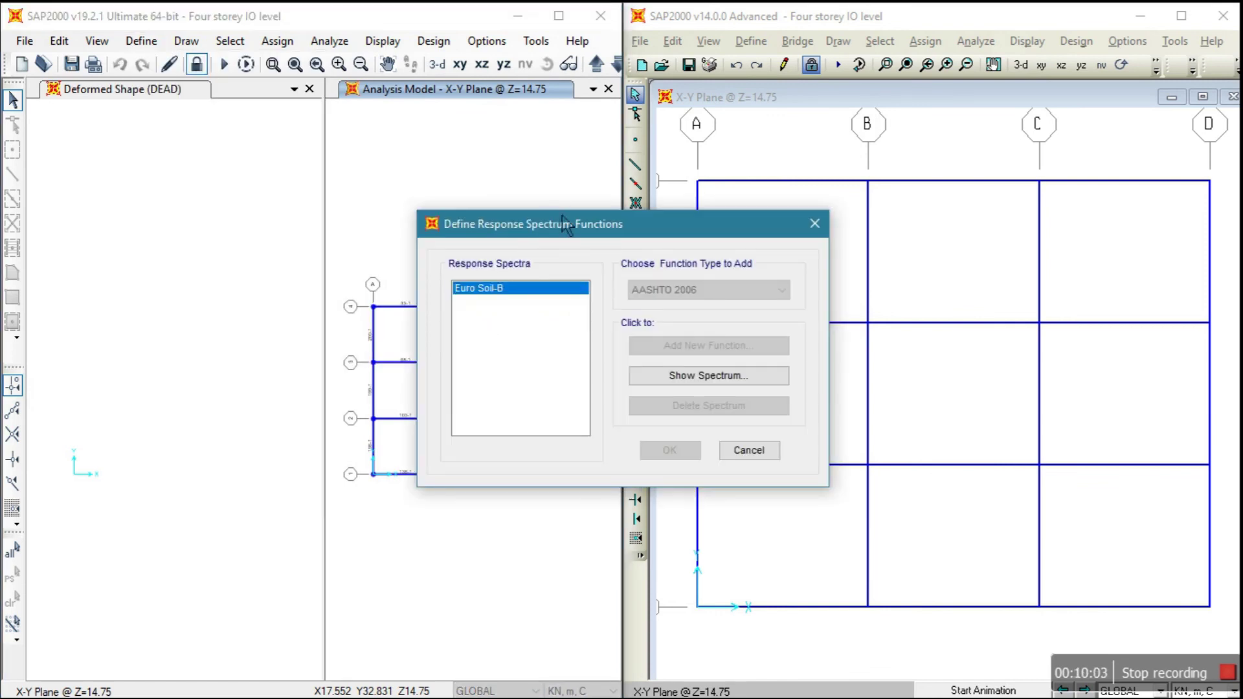
drag(562, 216, 315, 182)
click(442, 338)
drag(630, 103, 342, 159)
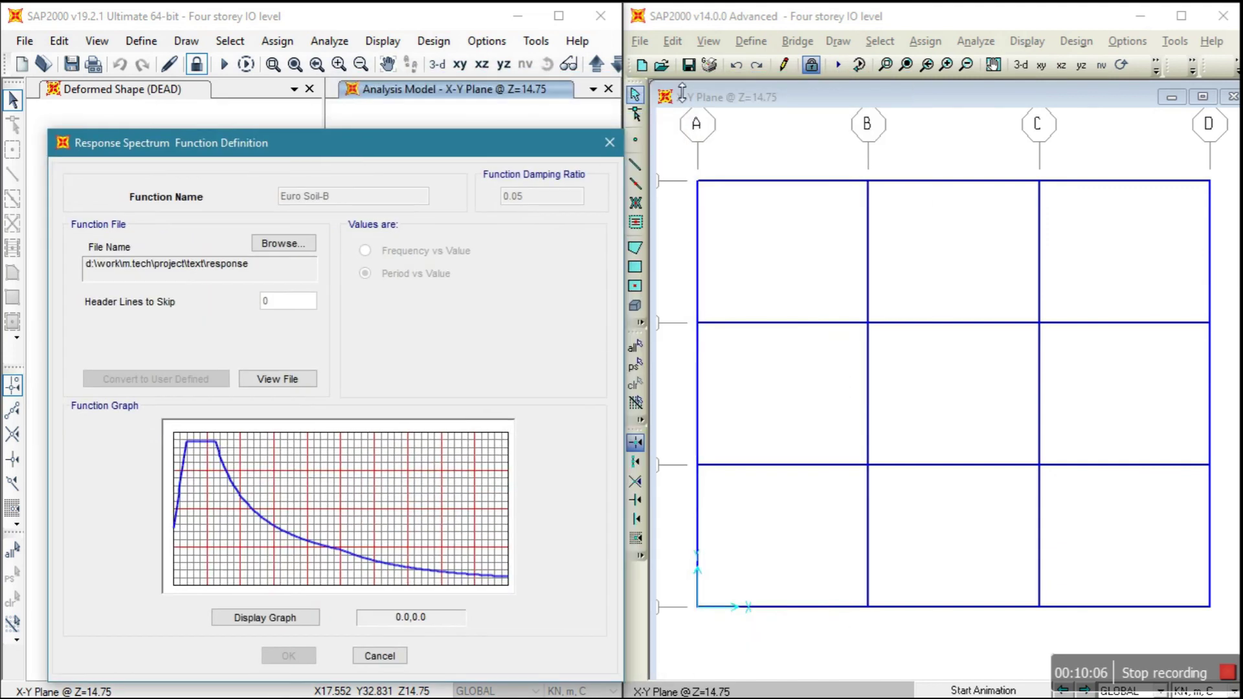
Review v14's Euro Soil-B spectrum (0.05 damping) beside v19's, then close the v14 dialogs.
click(988, 28)
click(751, 42)
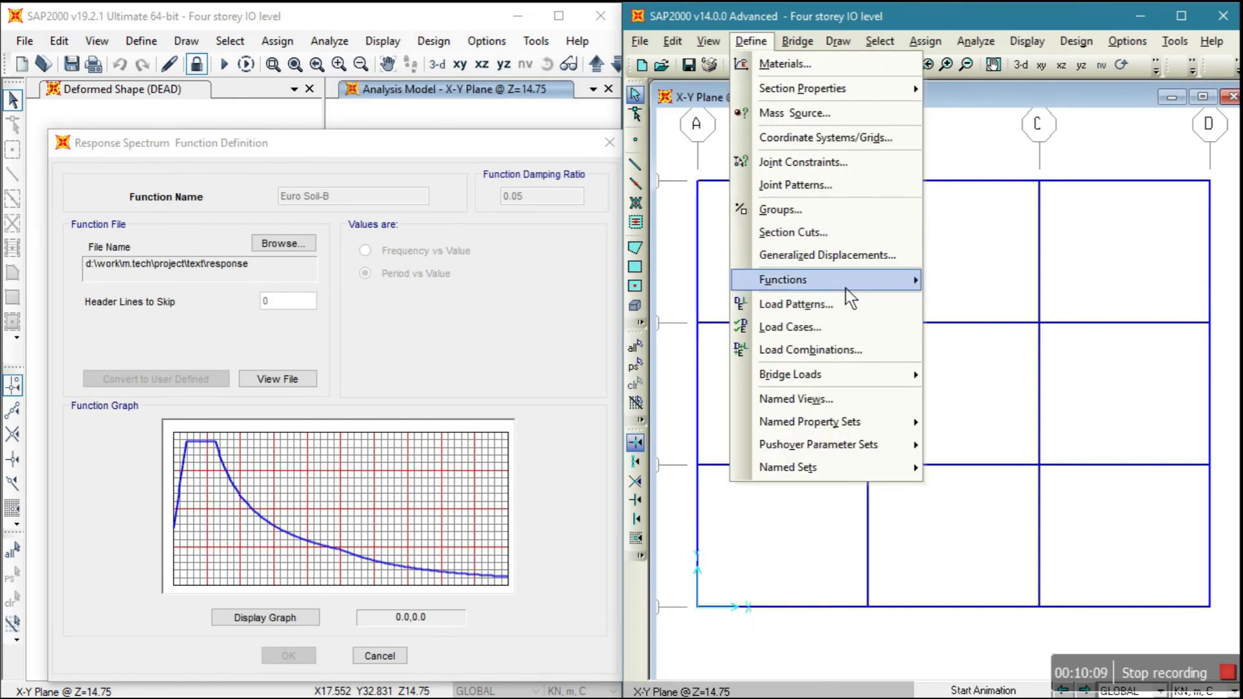
mouse_move(846, 282)
click(1062, 287)
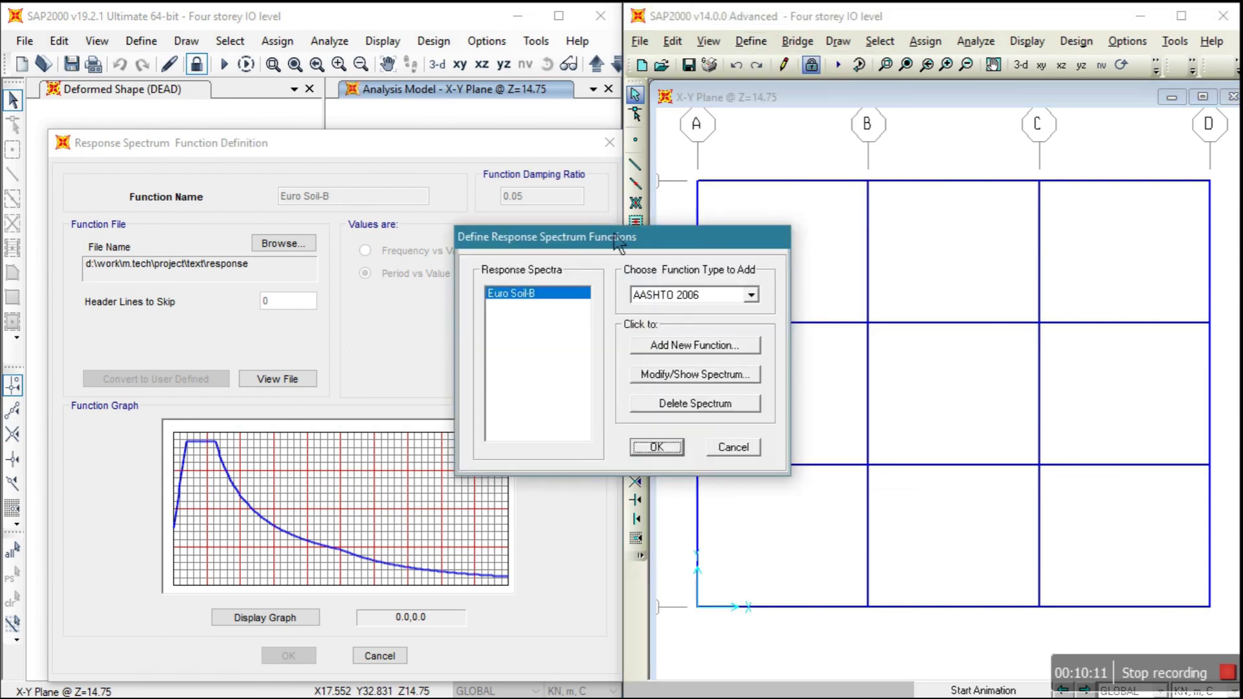
drag(618, 228, 898, 196)
click(956, 341)
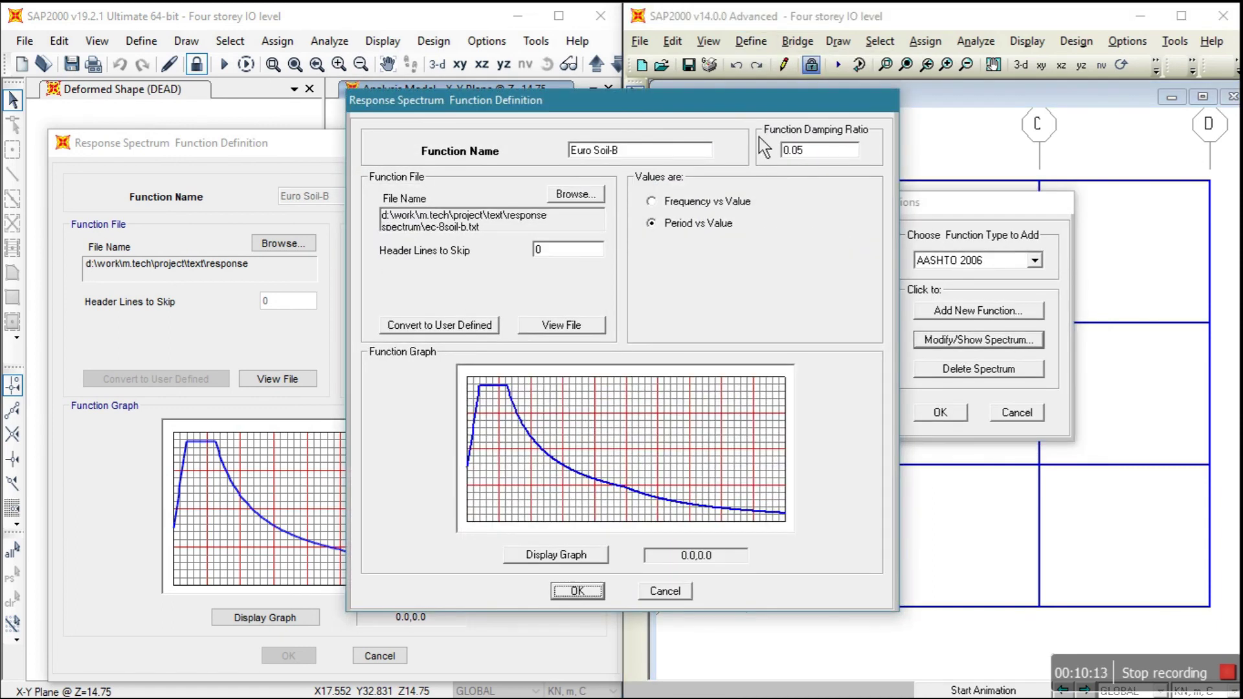
drag(757, 155, 1043, 181)
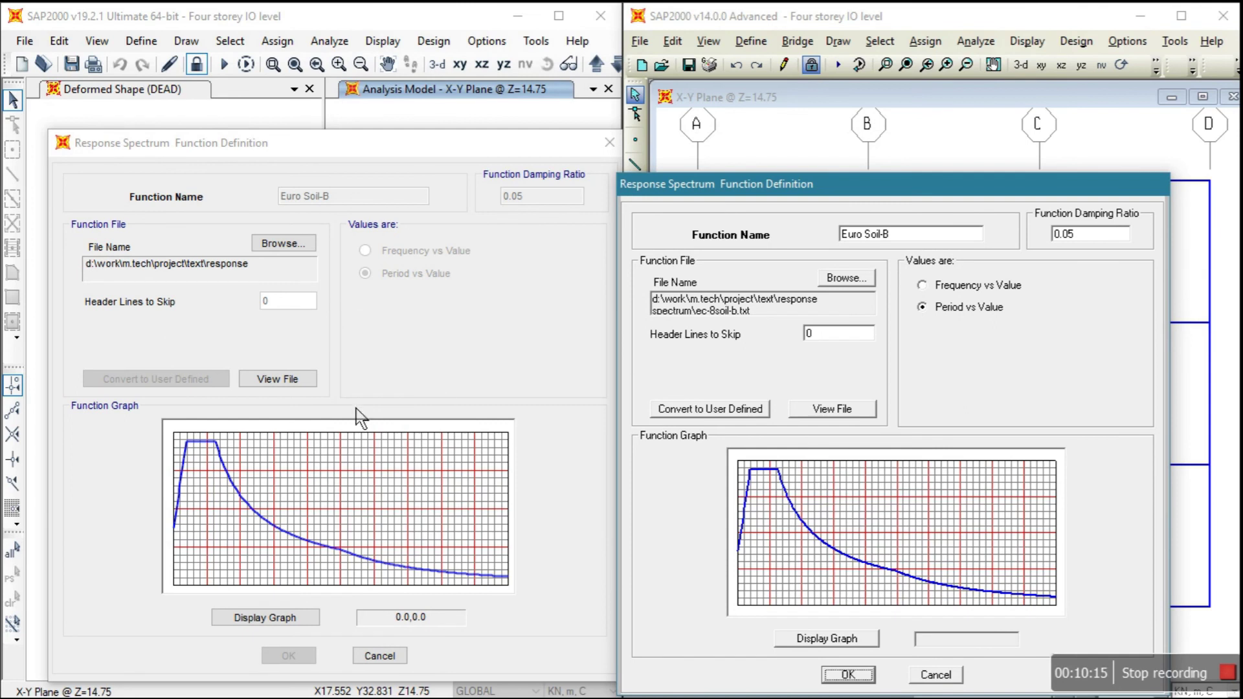
click(933, 676)
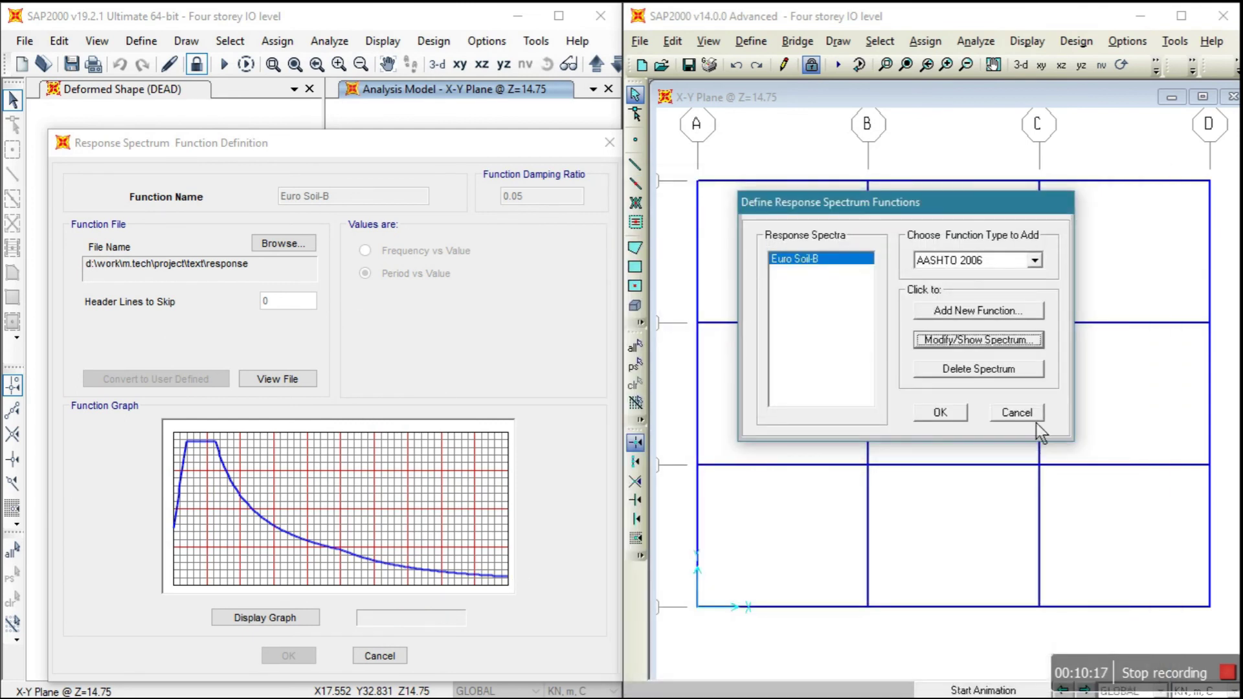
click(1015, 410)
Show the v14 TH1 1474 0.01 time-history function graph on the right.
click(751, 41)
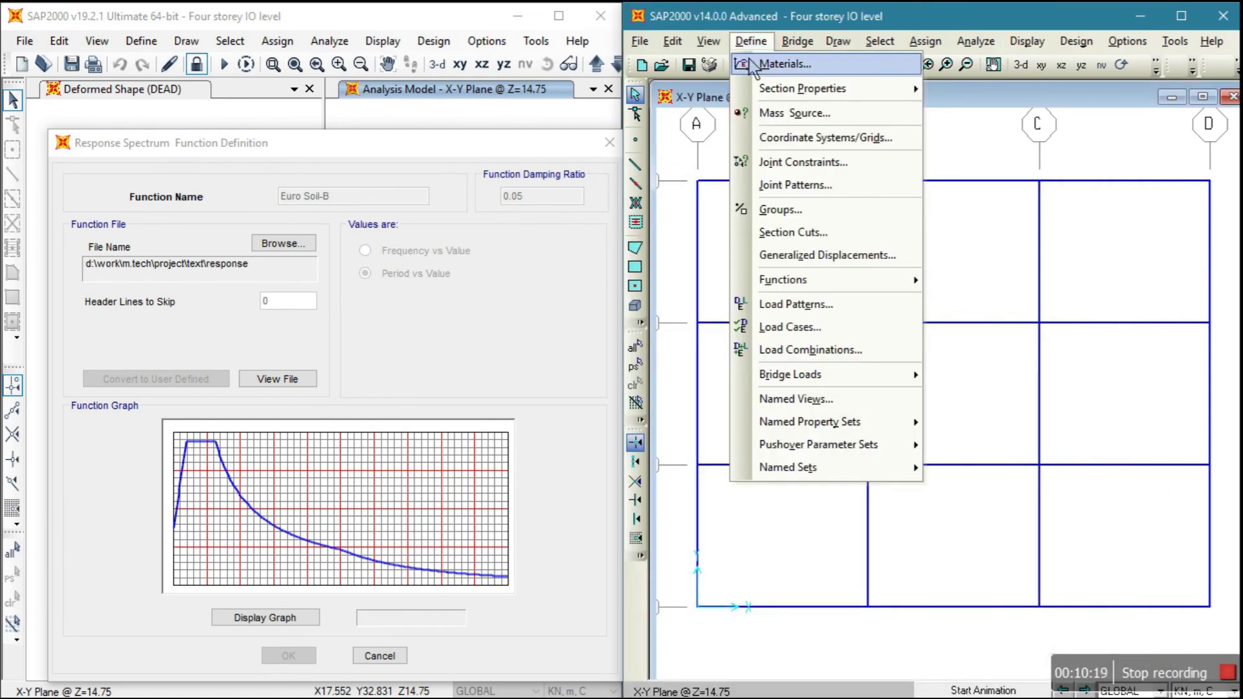
mouse_move(854, 279)
click(1010, 303)
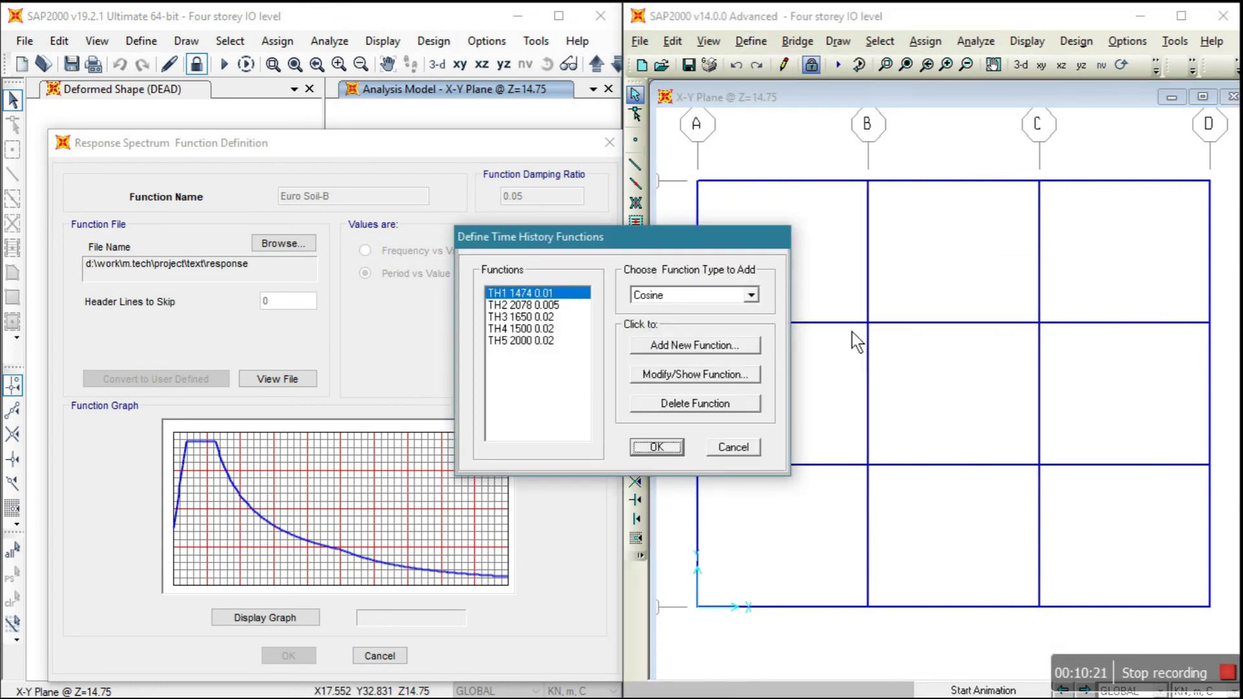
click(701, 377)
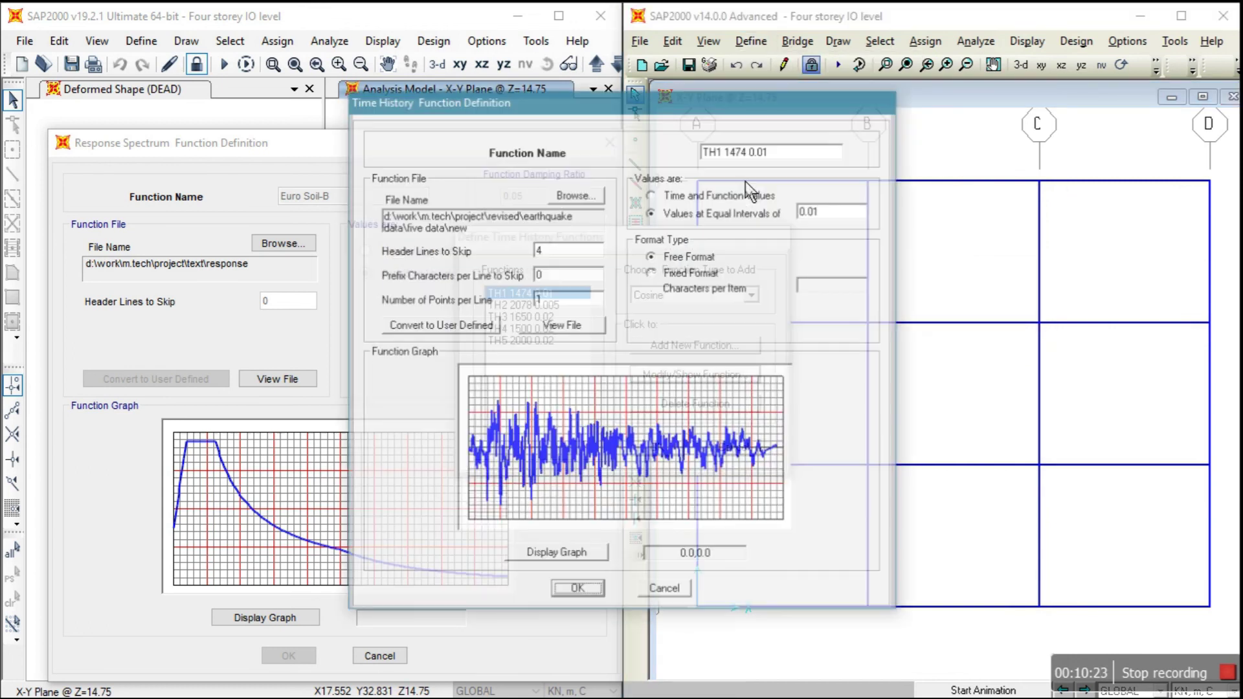
drag(741, 110, 1026, 80)
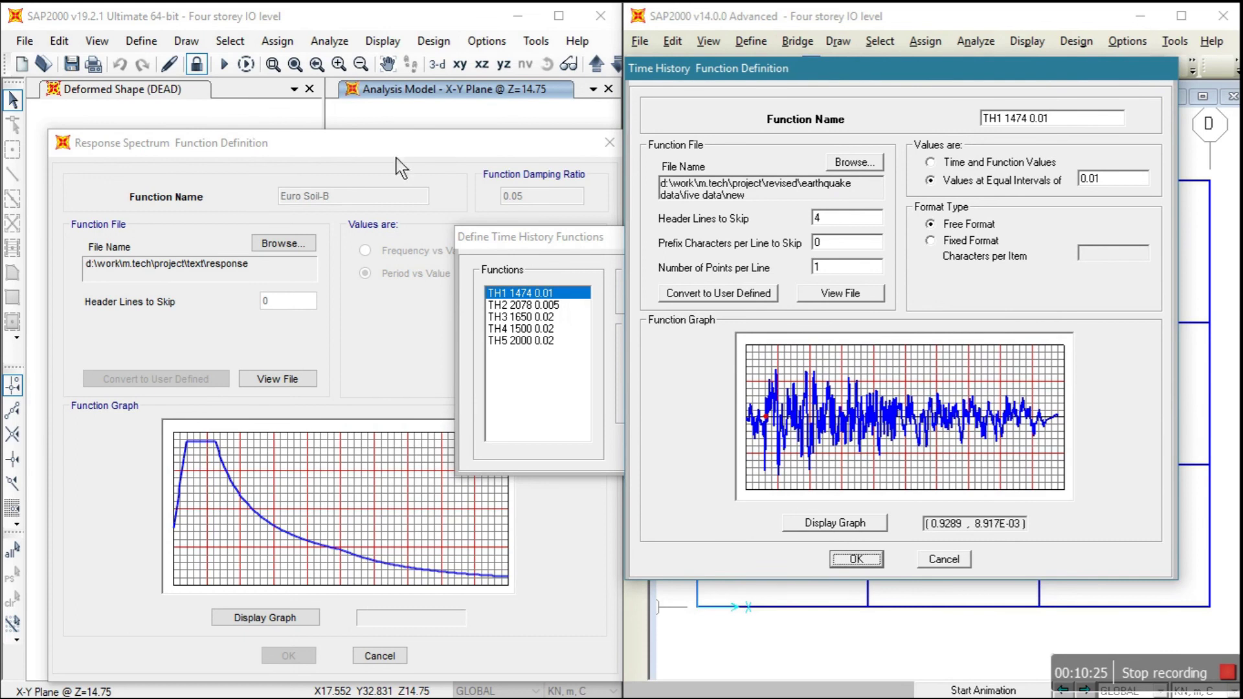
Close v19's spectrum dialogs and show its TH1 1474 0.01 function graph on the left.
click(327, 205)
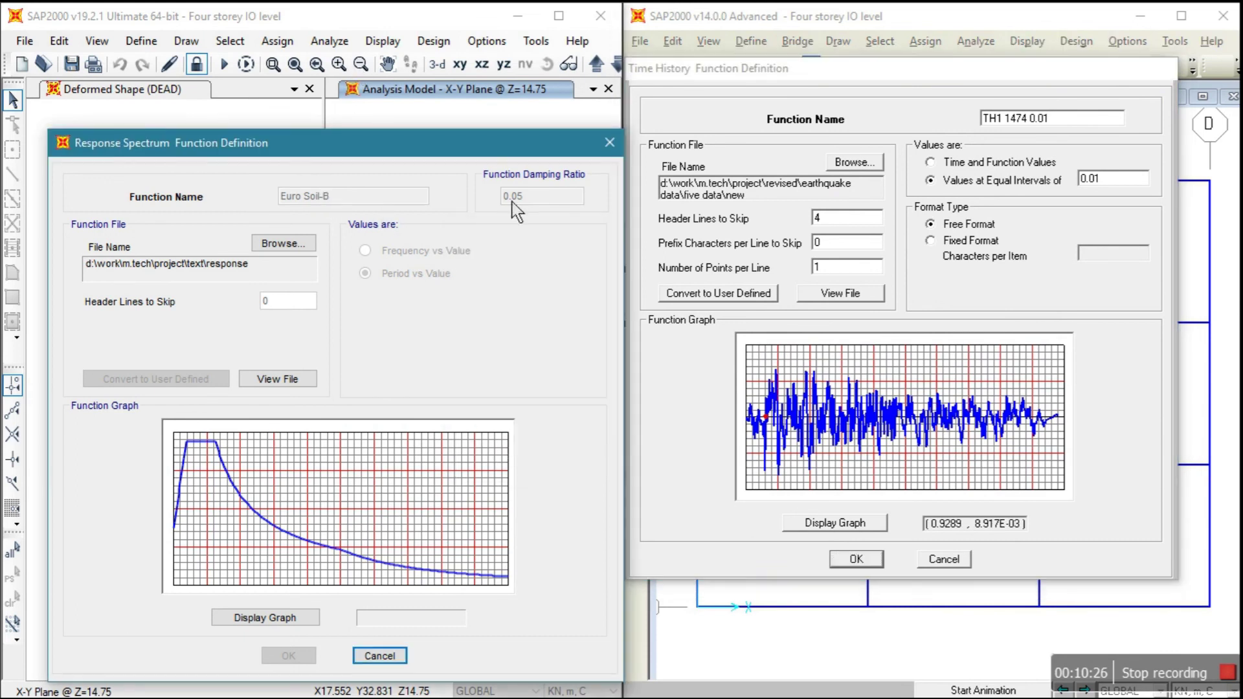
click(379, 656)
click(512, 412)
click(141, 41)
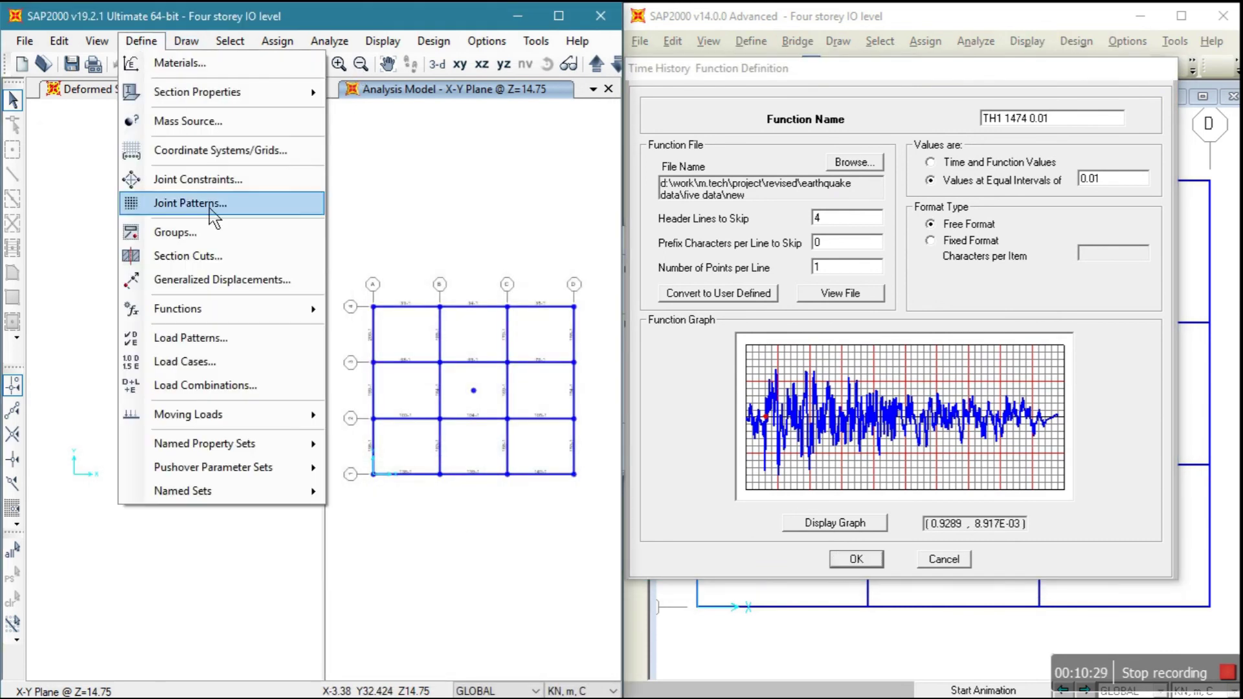
mouse_move(205, 312)
click(392, 334)
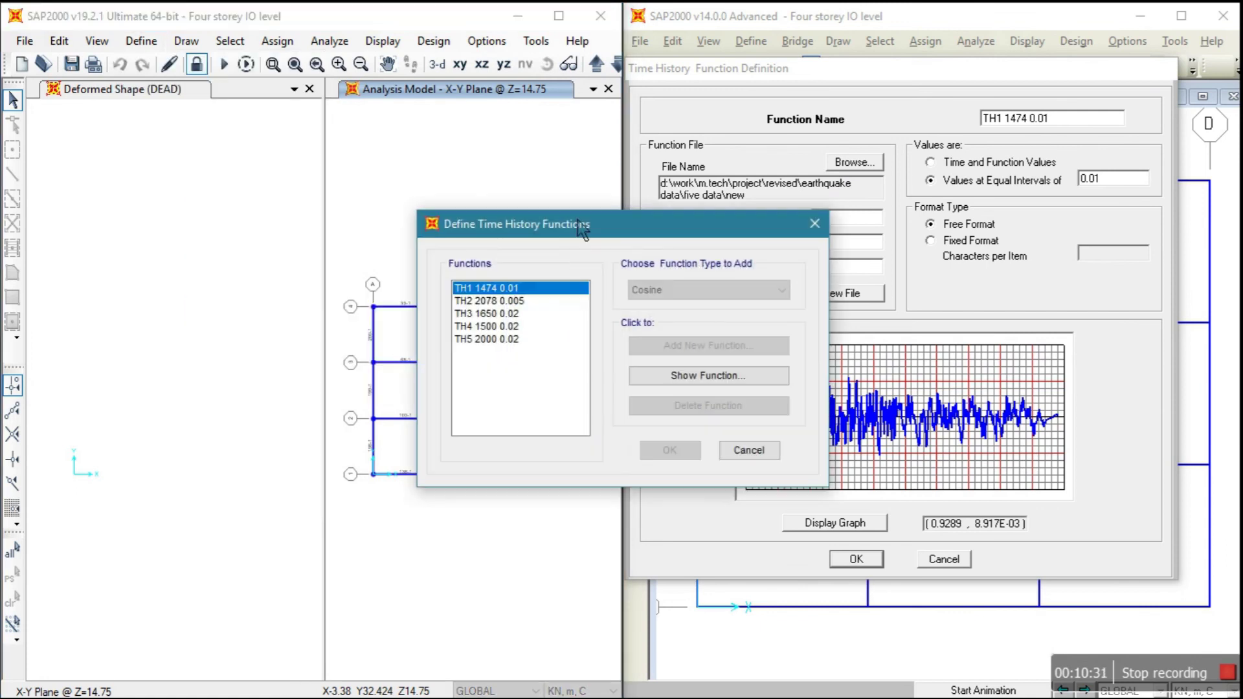
click(420, 355)
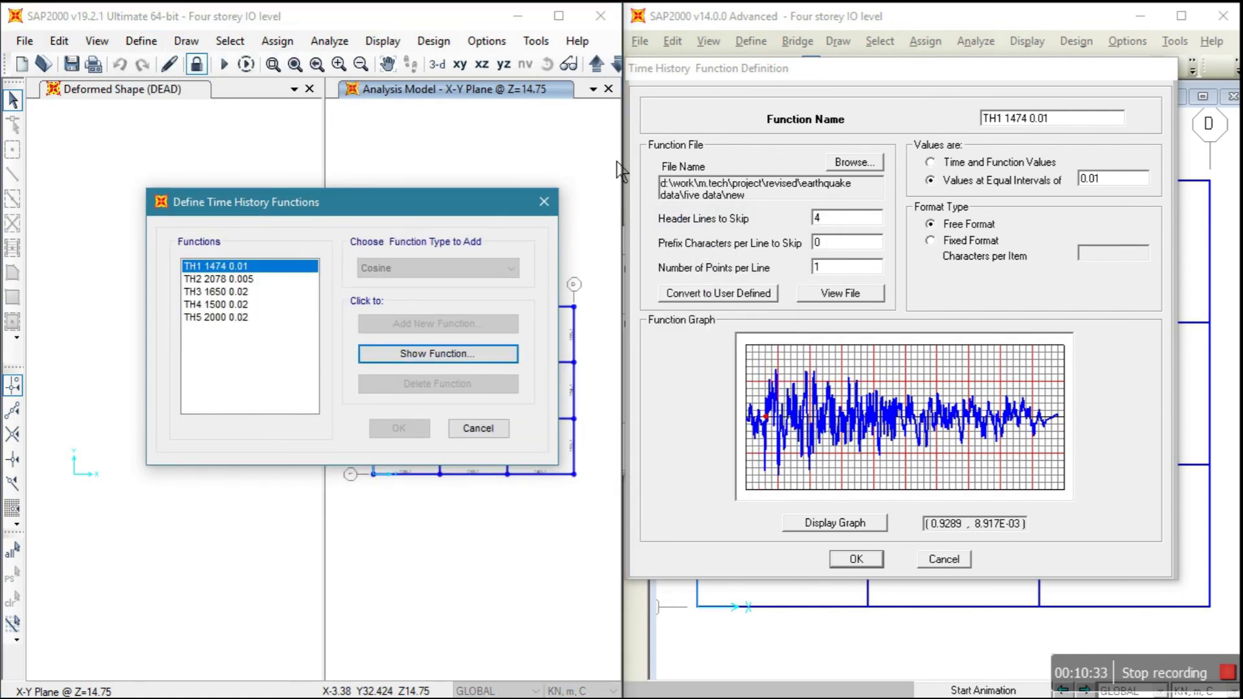
drag(735, 91, 383, 81)
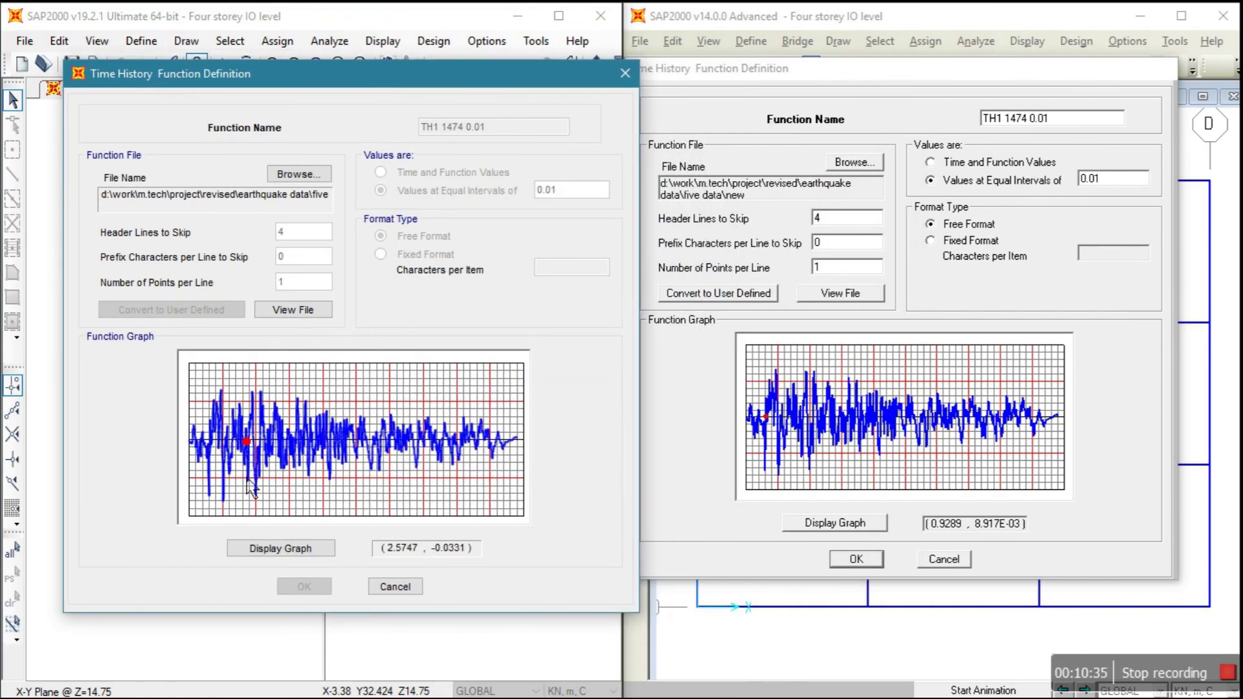
Close the v19 TH1 graph and function list, and the v14 TH1 graph.
click(396, 587)
click(472, 429)
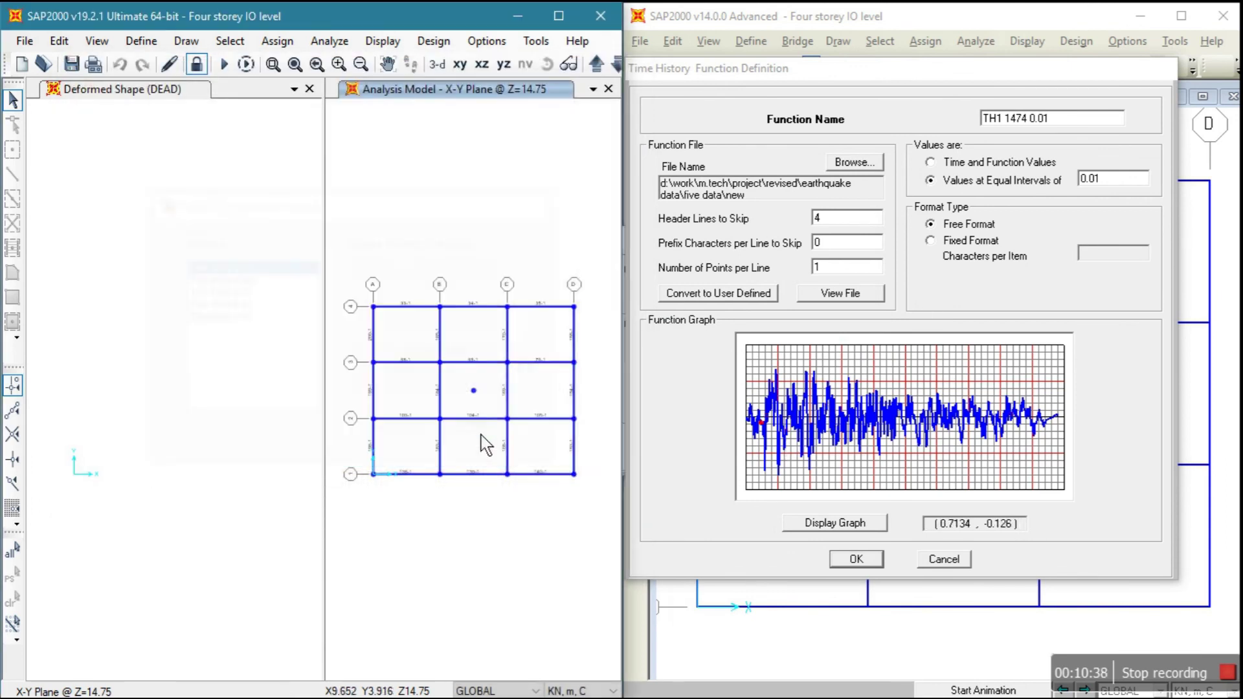
click(944, 559)
click(736, 447)
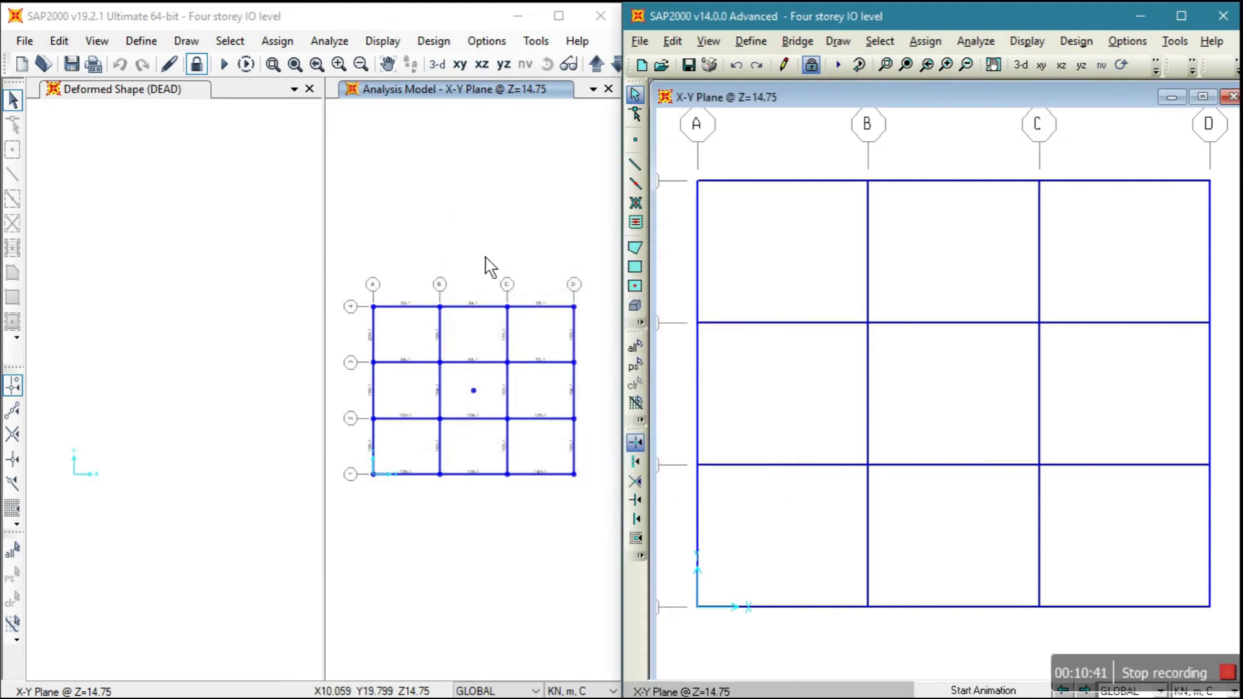
click(486, 261)
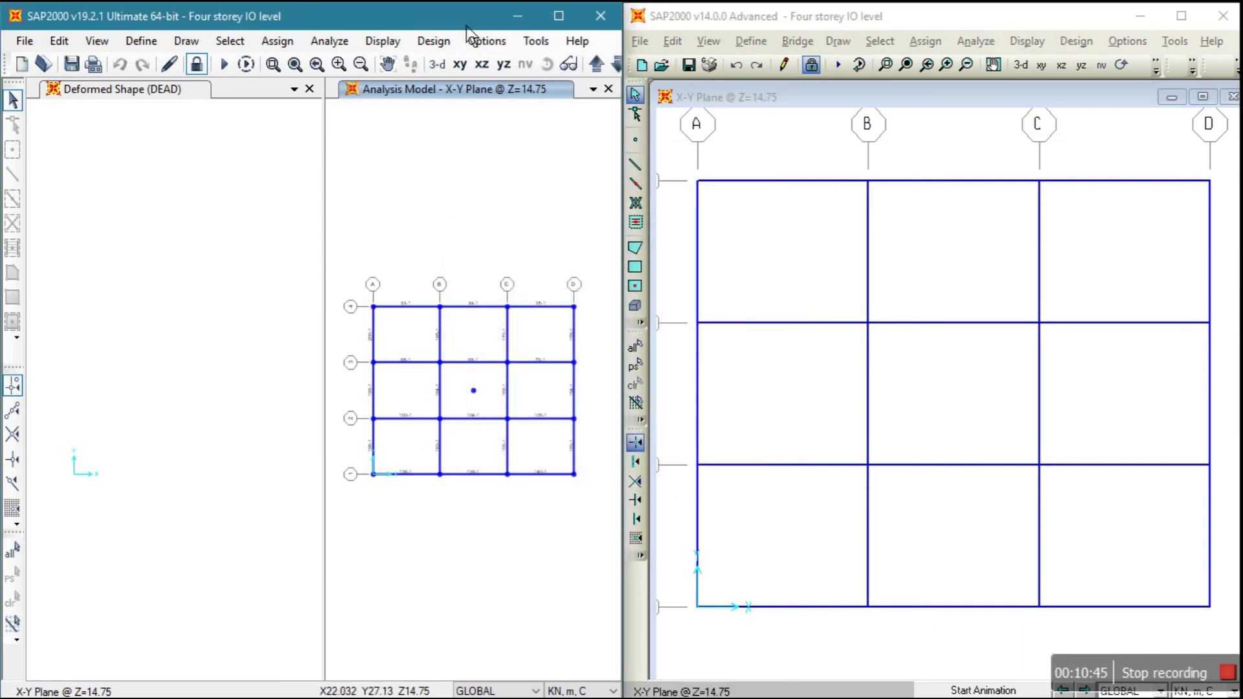
click(948, 19)
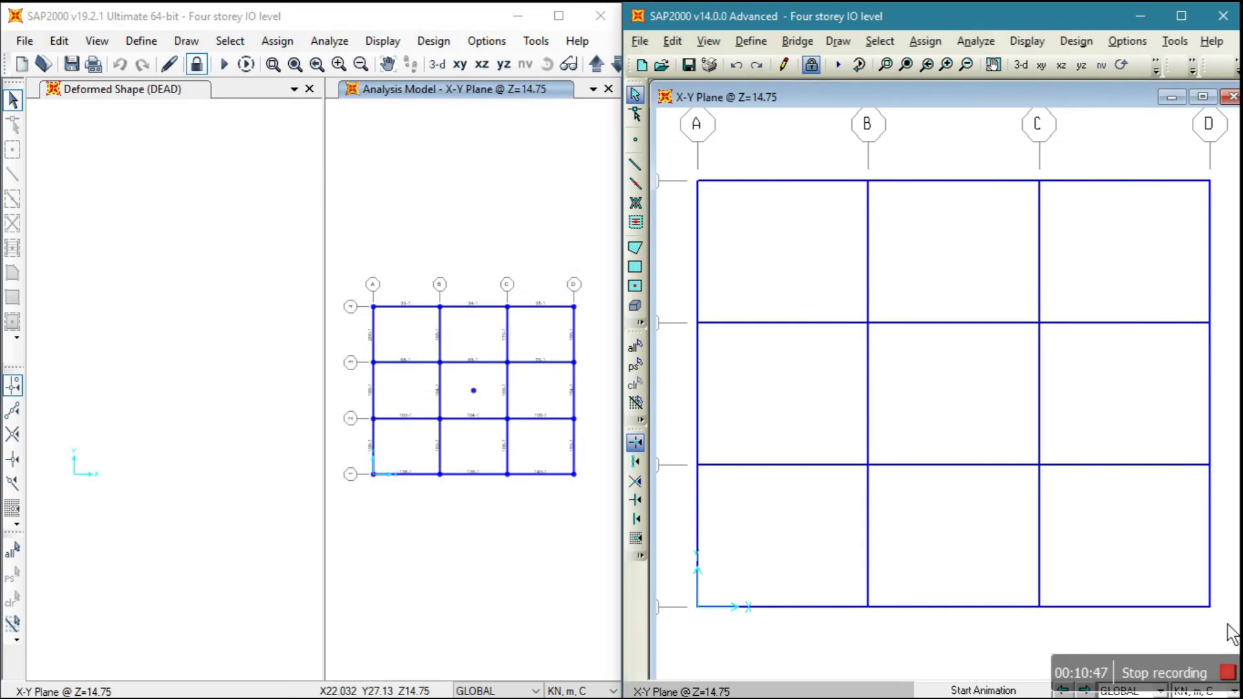